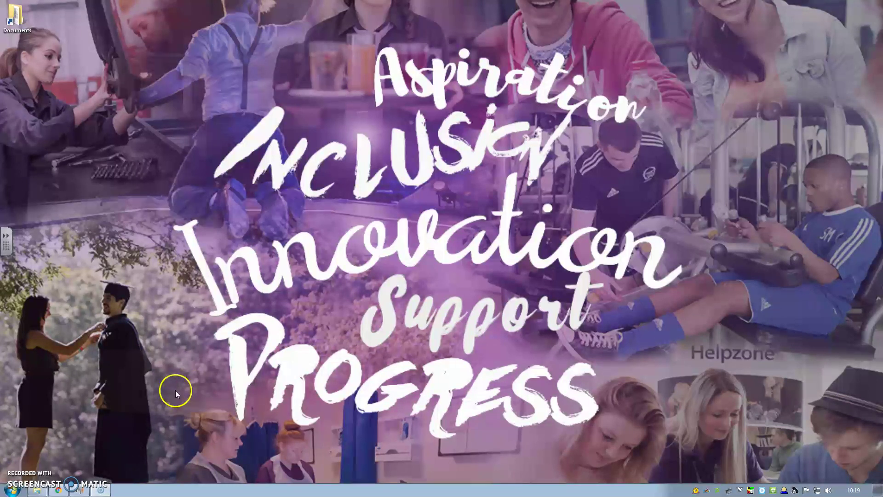
# Step: Launch AutoCAD 2018 from the Autodesk folder in the Windows Start menu
pyautogui.click(12, 490)
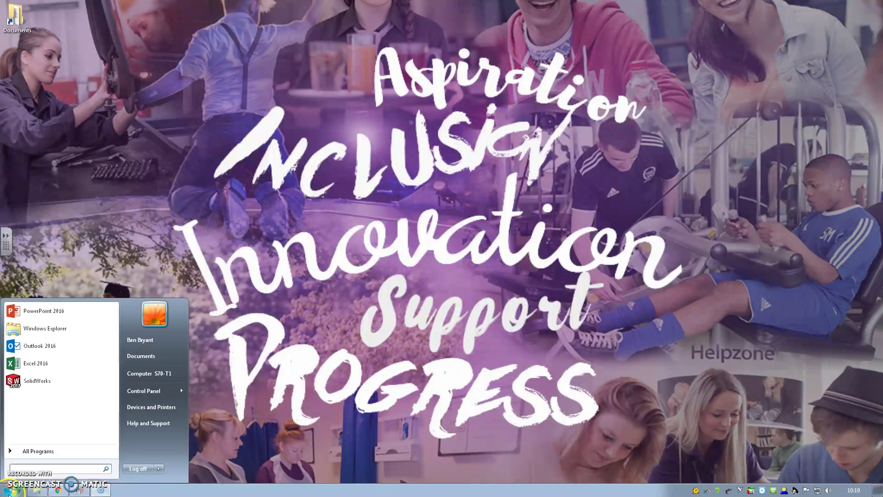
pyautogui.click(42, 451)
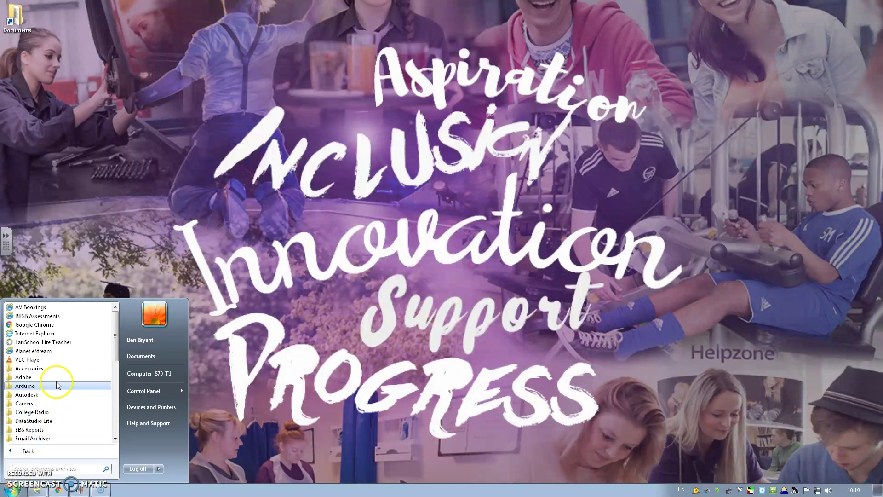
pyautogui.click(52, 394)
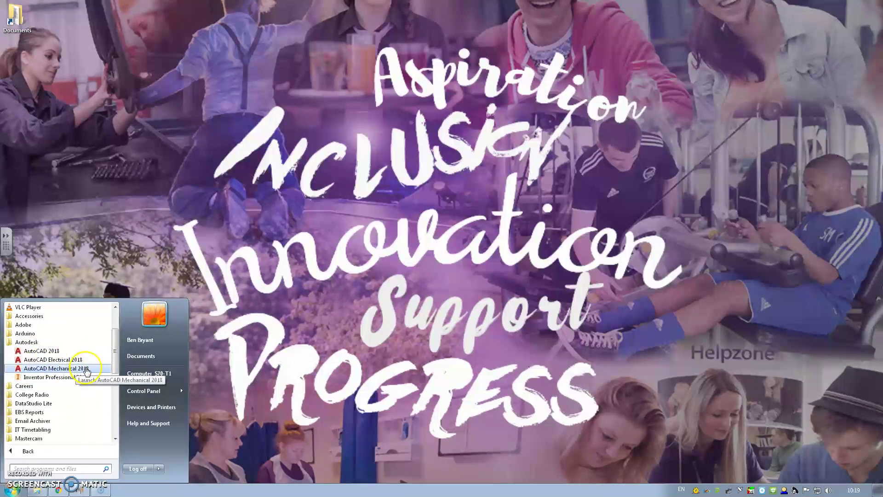
pyautogui.click(64, 351)
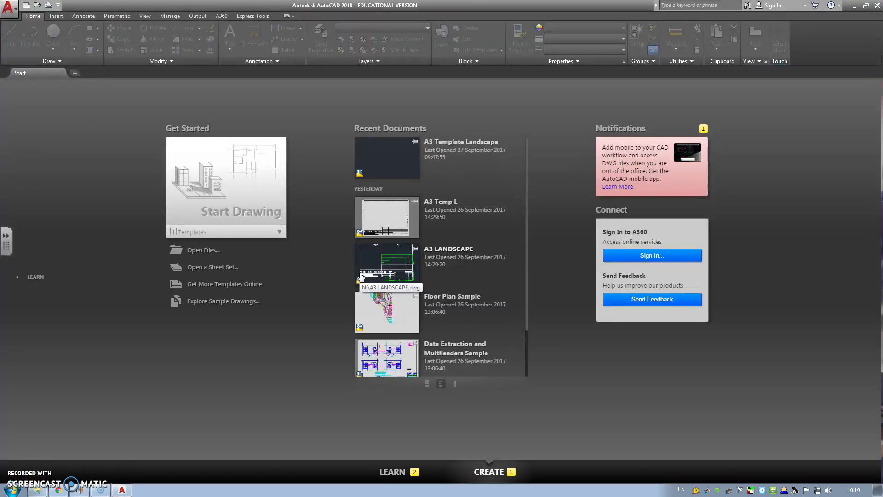
# Step: Start a new blank drawing and set its length precision to 0.00 with UNITS
pyautogui.click(224, 189)
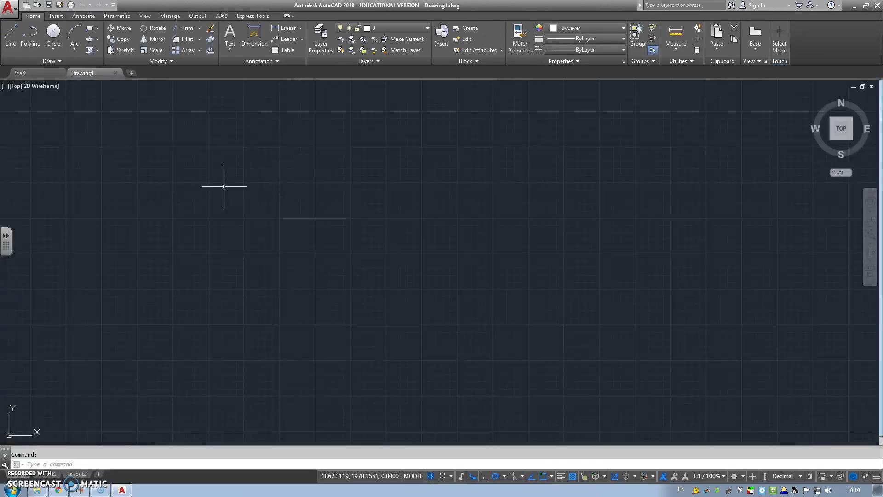
pyautogui.click(271, 203)
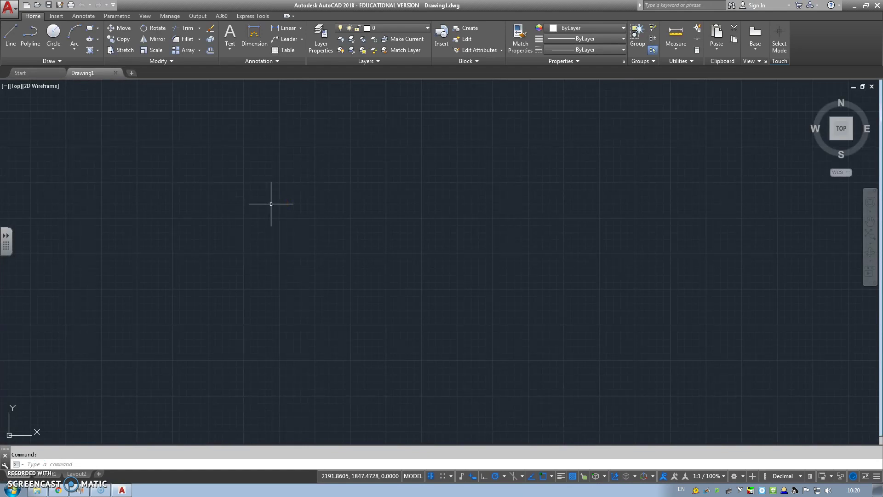
pyautogui.write('units')
pyautogui.press('Return')
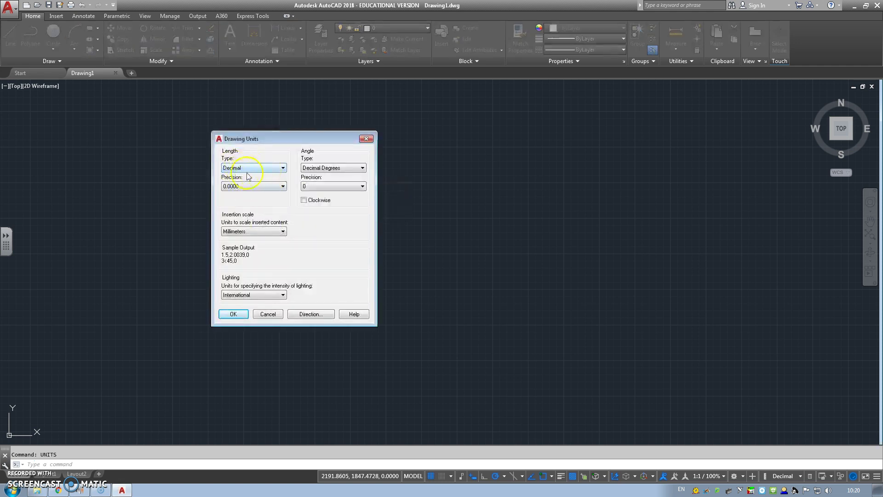
pyautogui.click(244, 190)
pyautogui.click(232, 206)
pyautogui.click(234, 314)
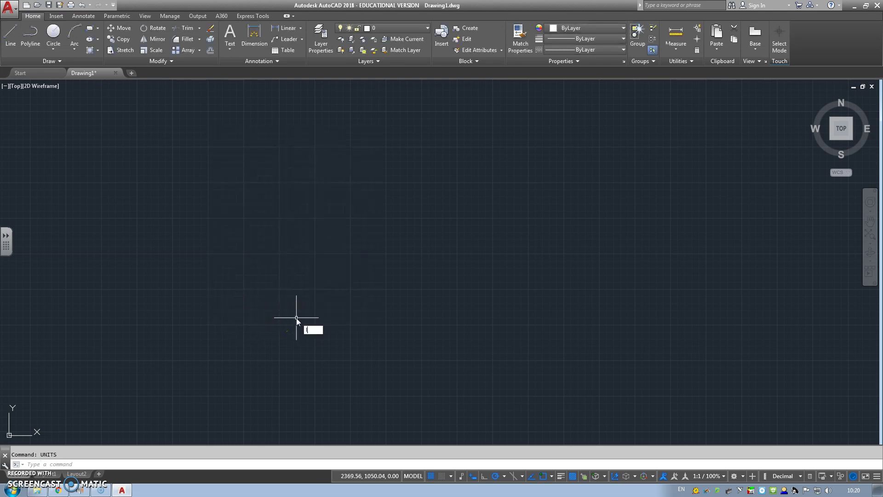
# Step: Set the drawing limits with lower-left 0,0 and upper-right 420,297
pyautogui.press('Return')
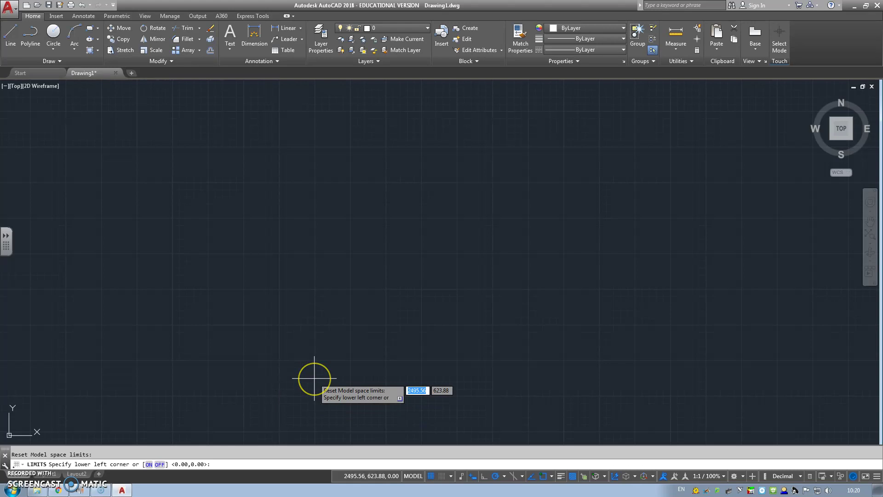
pyautogui.write('0')
pyautogui.press('Tab')
pyautogui.write('0')
pyautogui.press('Return')
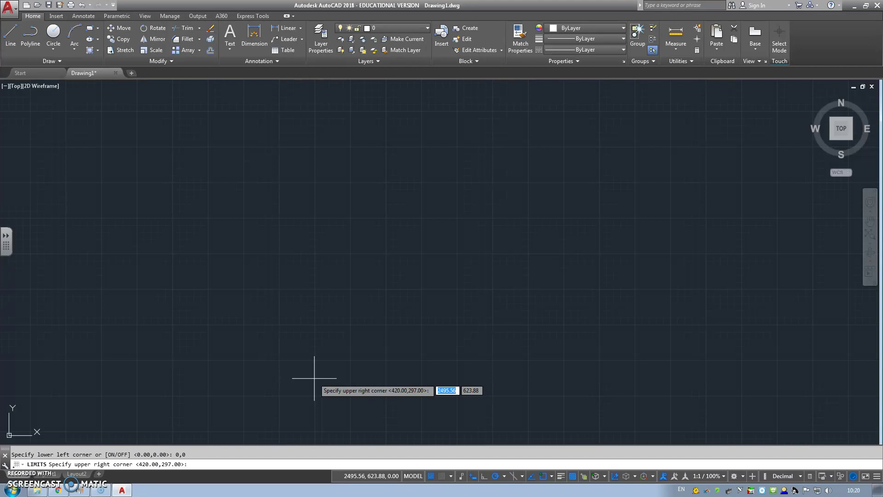
pyautogui.write('420')
pyautogui.press('Tab')
pyautogui.write('29')
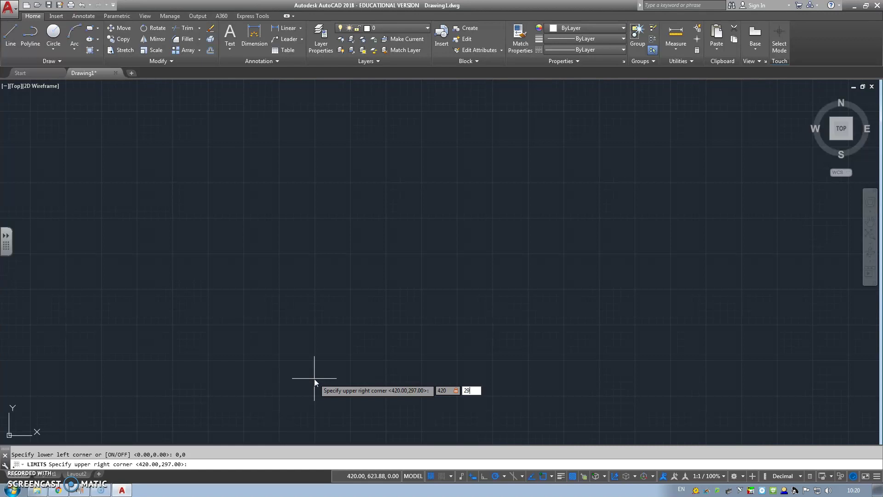
pyautogui.press('Return')
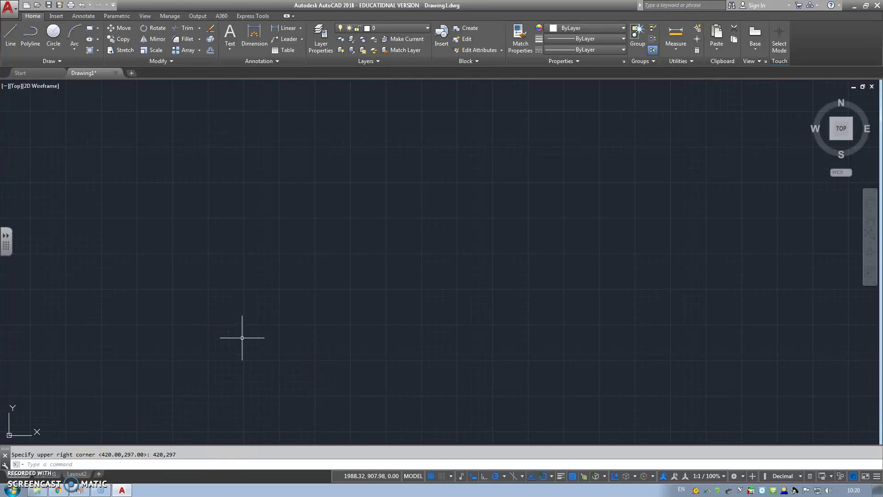
# Step: Draw a rectangle from 0,0 to the opposite corner 420,297 with REC
pyautogui.write('REC')
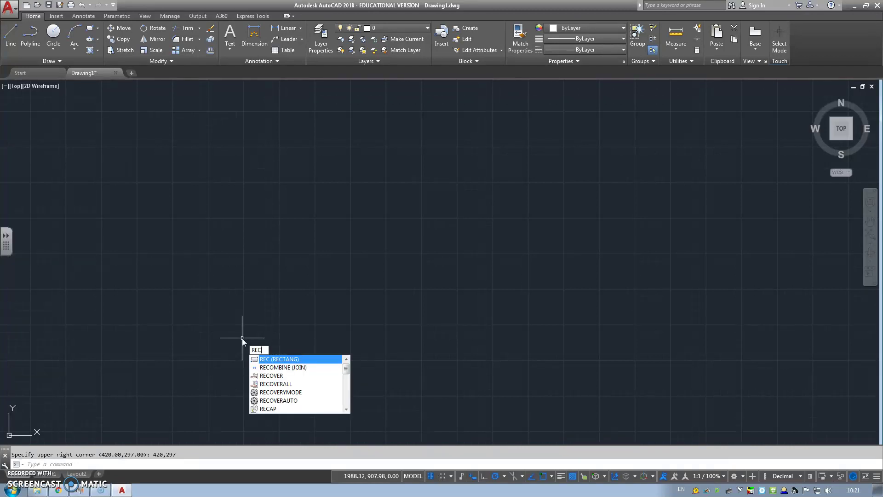
pyautogui.press('Return')
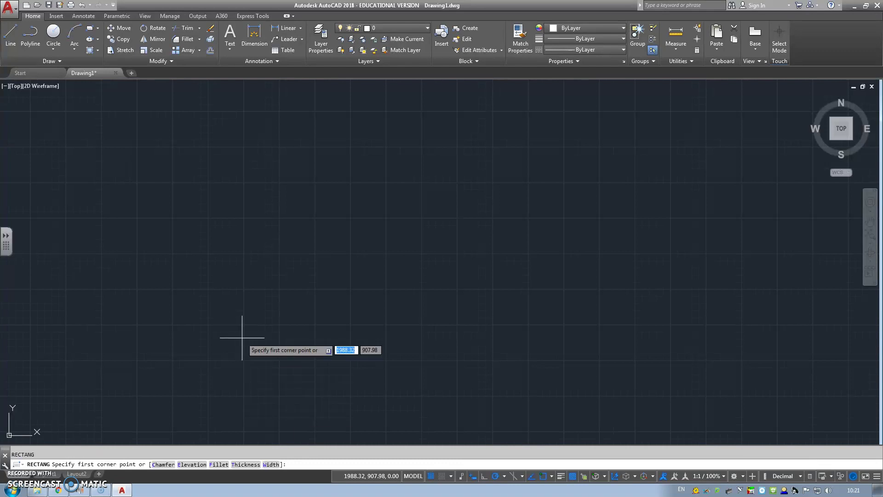
pyautogui.write('0')
pyautogui.press('Tab')
pyautogui.write('0')
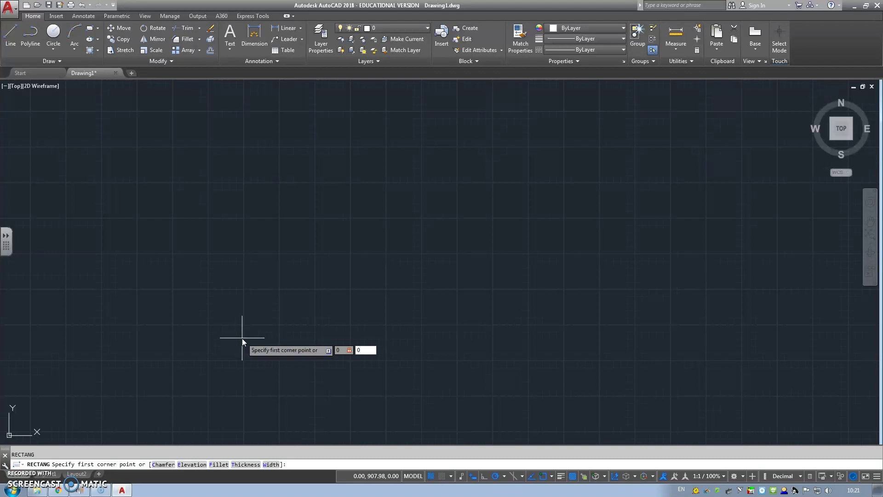
pyautogui.press('Return')
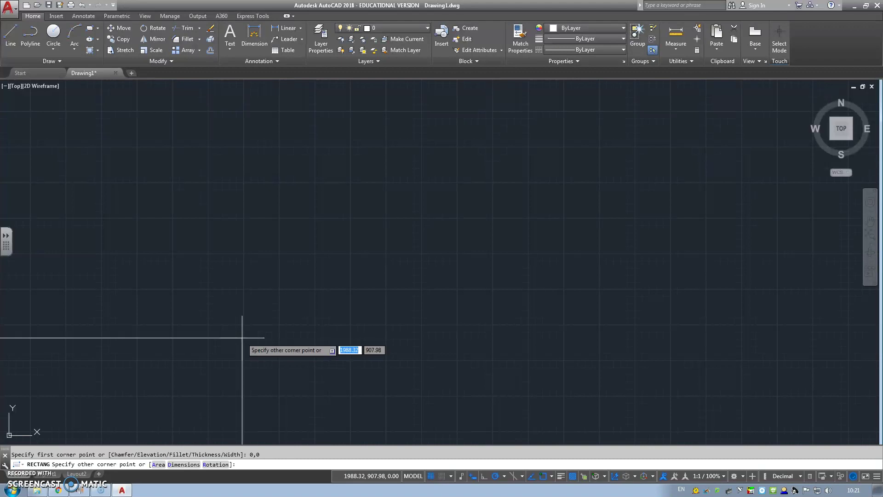
pyautogui.write('420')
pyautogui.press('Tab')
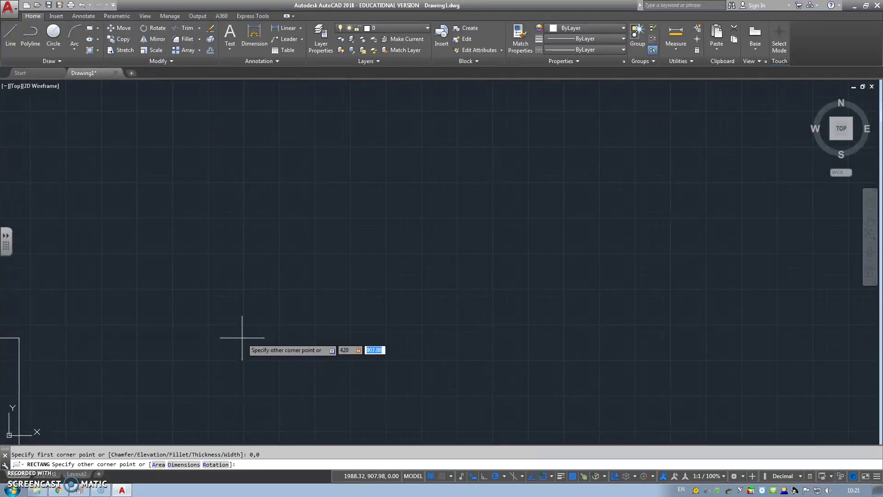
pyautogui.write('297')
pyautogui.press('Return')
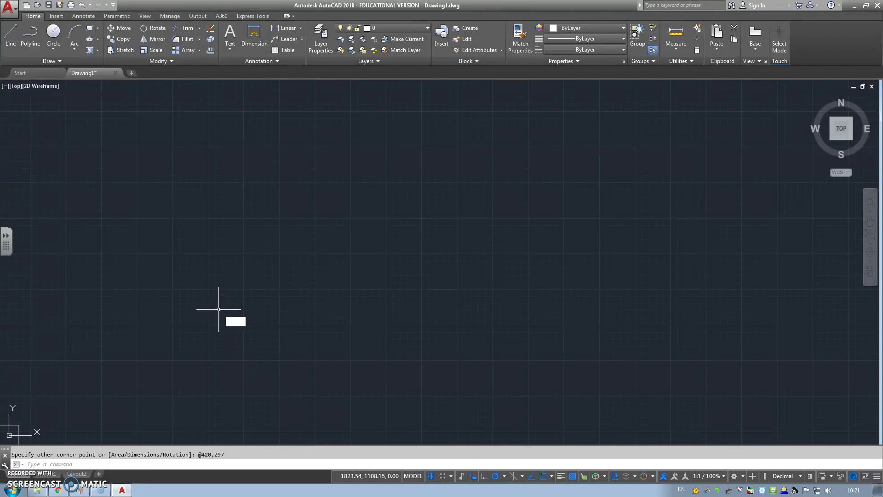
# Step: Zoom to extents, then zoom out slightly so the whole rectangle has margin around it
pyautogui.press('Return')
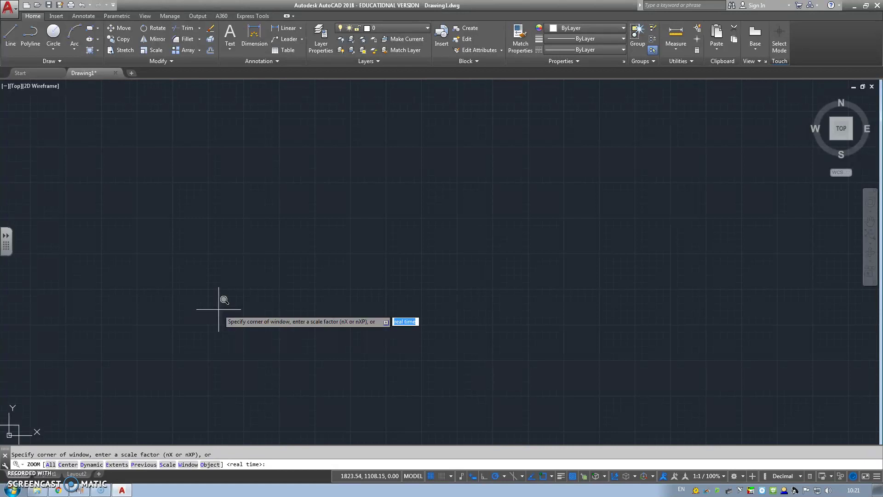
pyautogui.write('e')
pyautogui.press('Return')
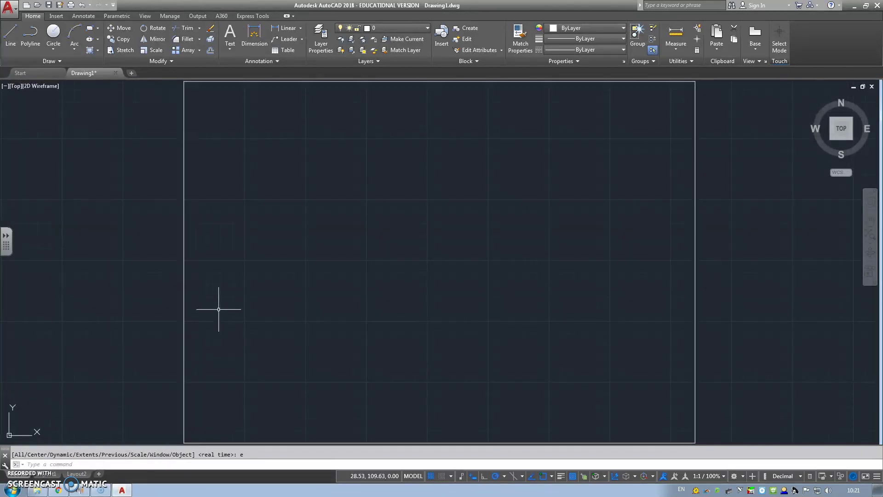
pyautogui.scroll(-1, 231, 300)
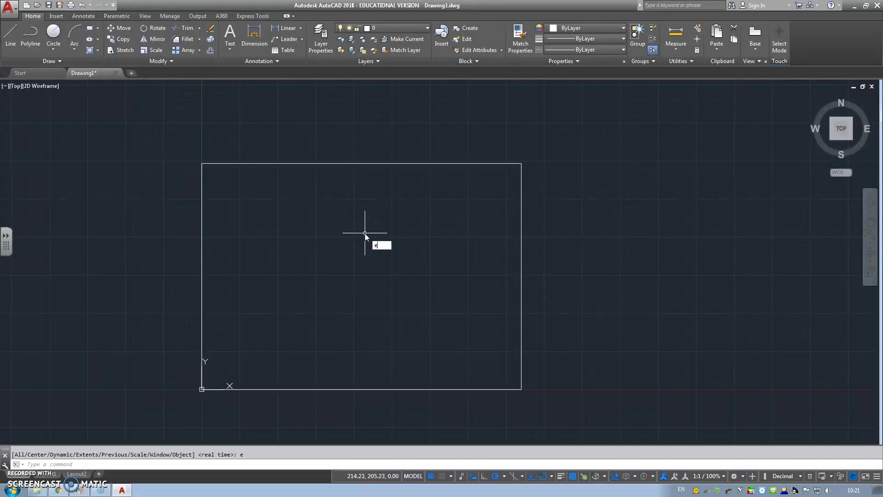
# Step: Explode the rectangle into four separate lines
pyautogui.write('e')
pyautogui.press('Return')
pyautogui.click(374, 233)
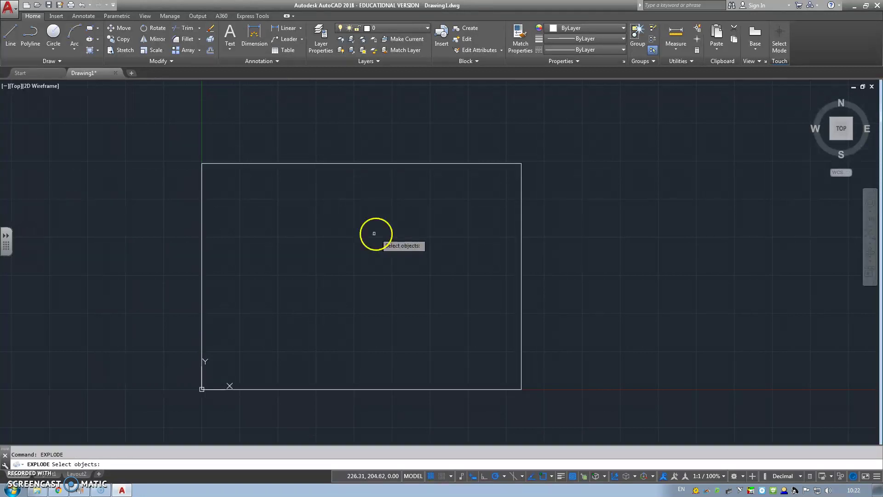
pyautogui.click(336, 164)
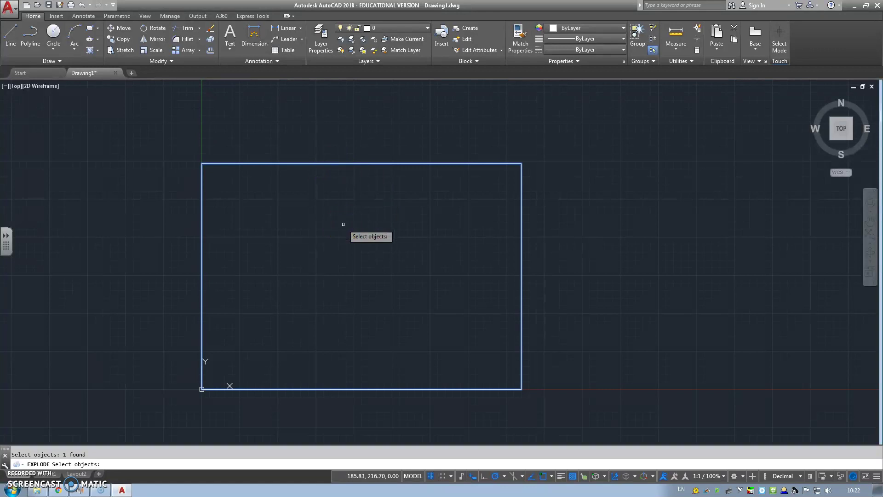
pyautogui.press('Return')
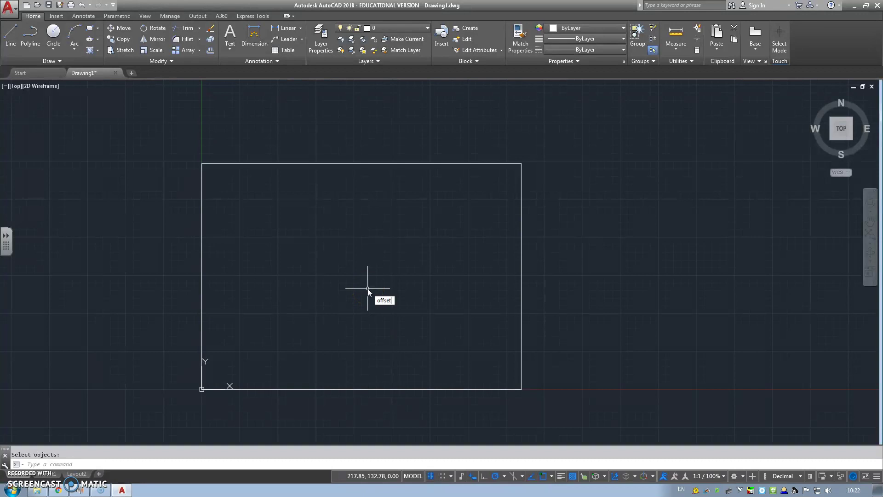
# Step: Offset the top, right, bottom and left edges 10 units inward
pyautogui.press('Return')
pyautogui.write('10')
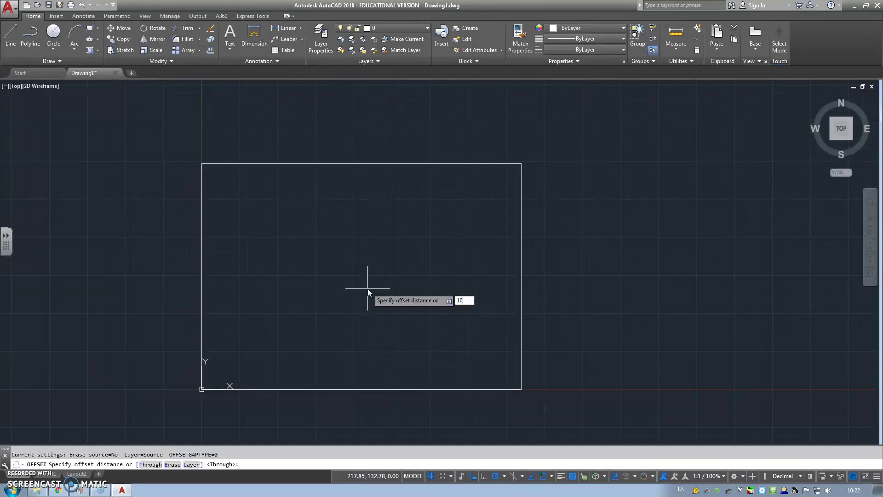
pyautogui.press('Return')
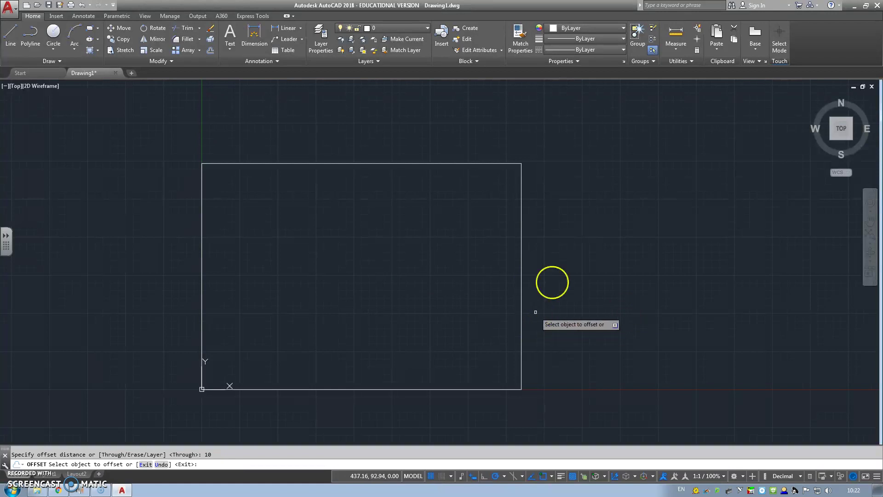
pyautogui.click(397, 163)
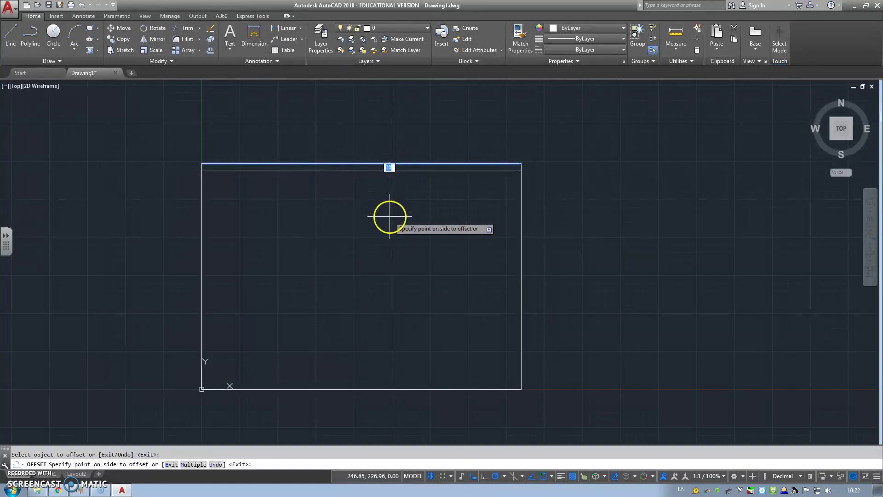
pyautogui.click(409, 223)
pyautogui.click(522, 218)
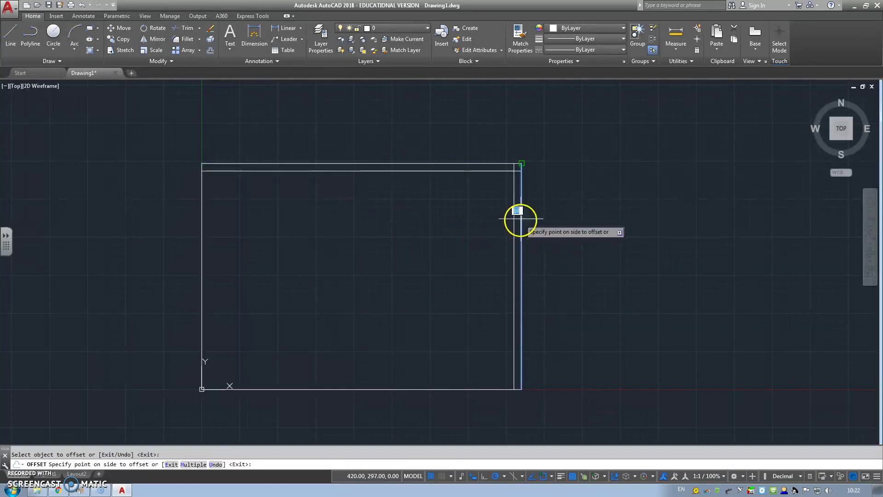
pyautogui.click(489, 233)
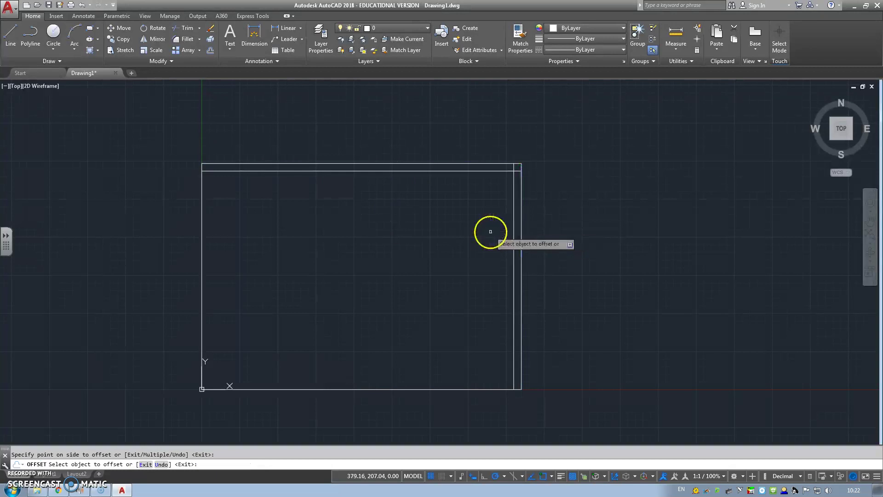
pyautogui.click(407, 389)
pyautogui.click(404, 339)
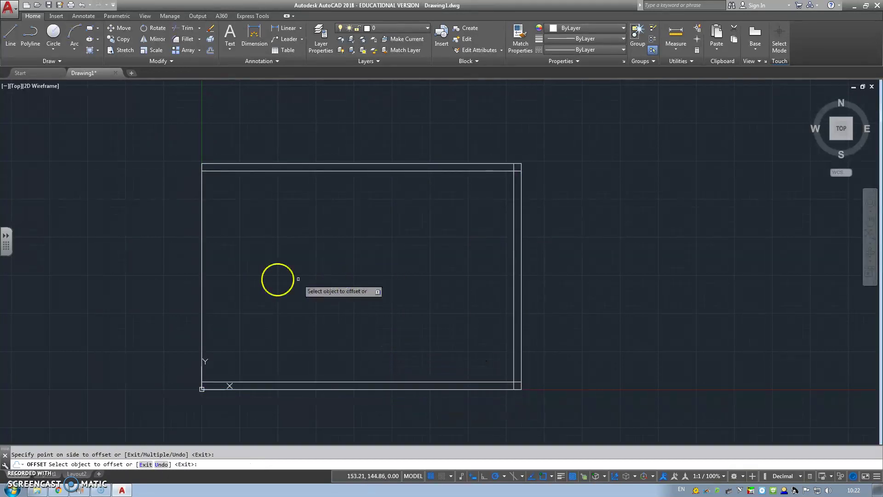
pyautogui.click(202, 265)
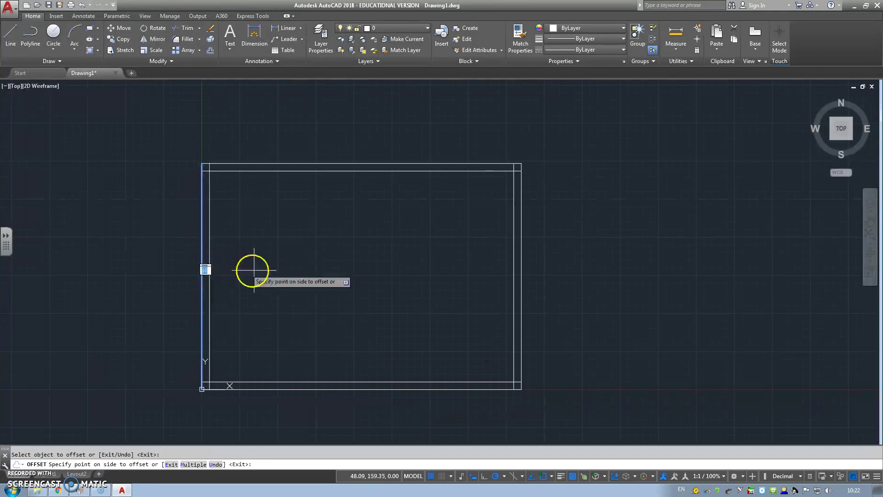
pyautogui.click(258, 276)
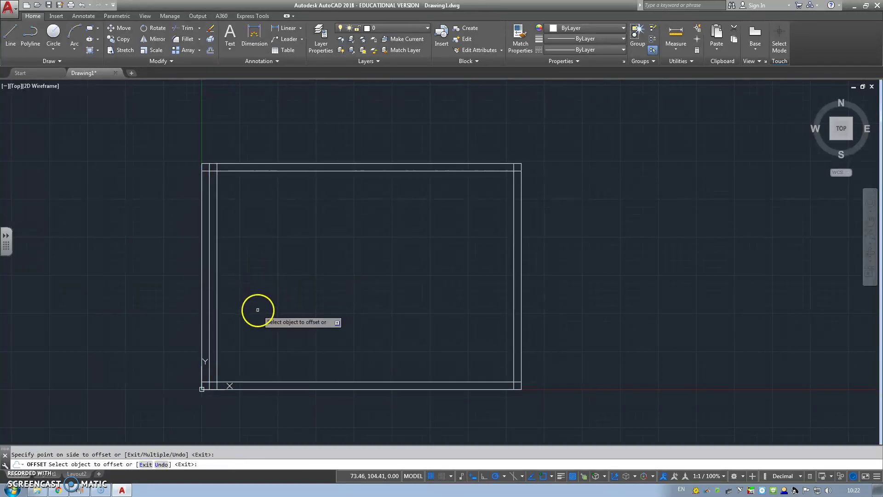
pyautogui.press('Escape')
# Step: Delete the stray middle vertical line and the misplaced inner left line
pyautogui.click(211, 292)
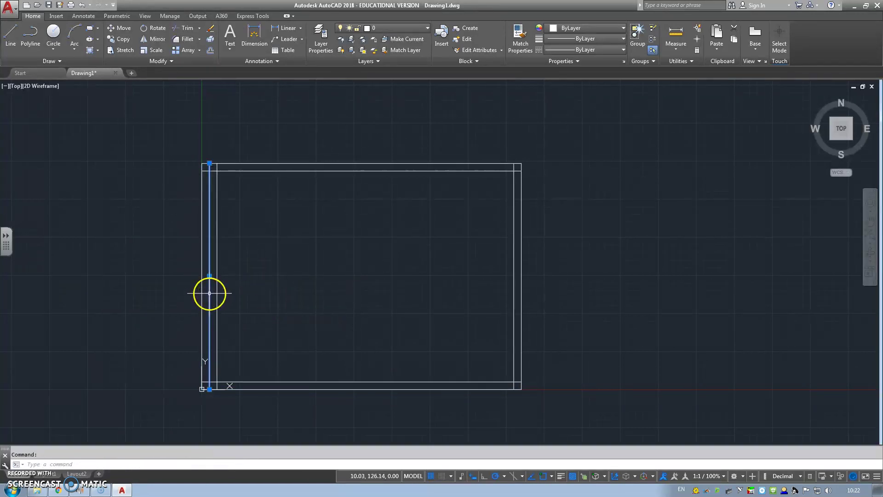
pyautogui.press('Delete')
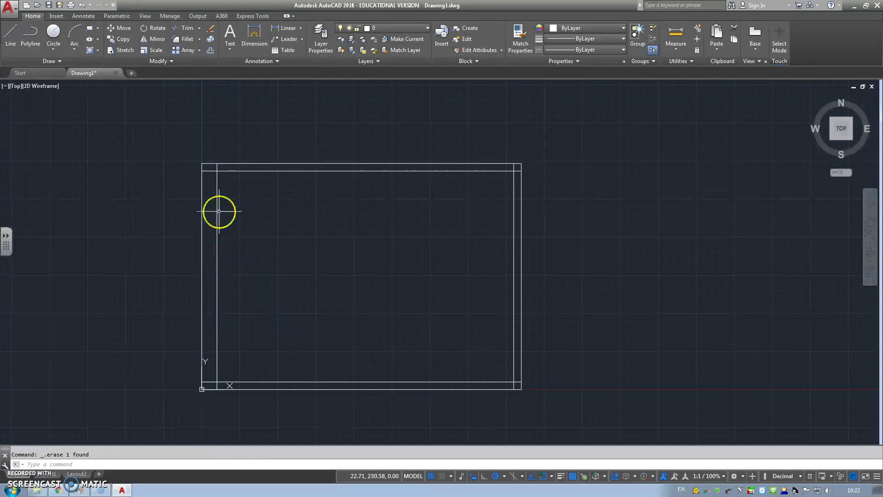
pyautogui.click(217, 235)
pyautogui.press('Delete')
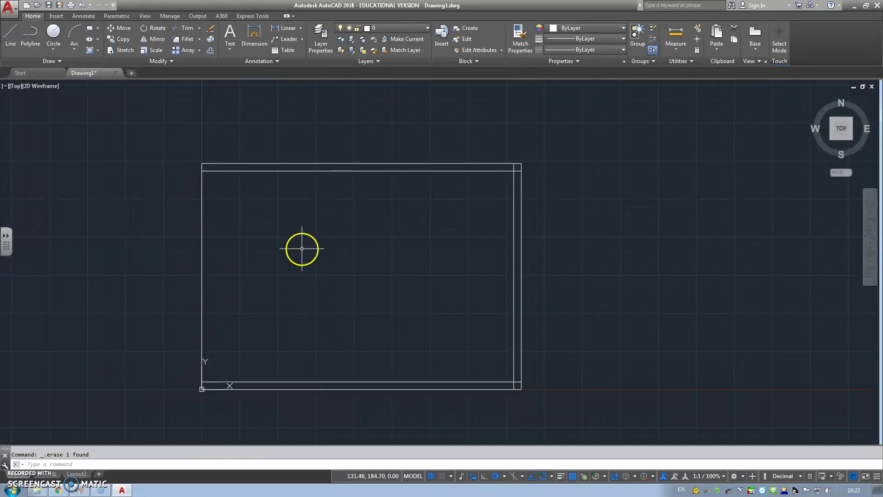
# Step: Offset the left edge 20 units inward to form the inner left border
pyautogui.write('offset')
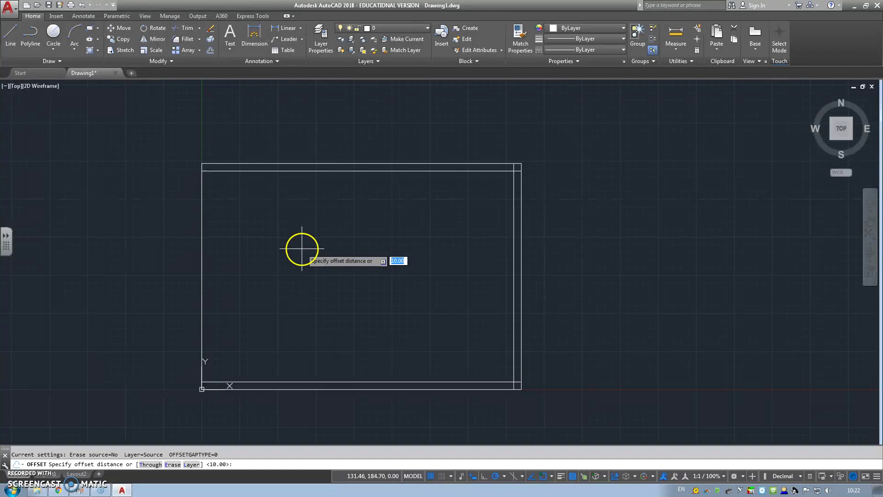
pyautogui.press('Return')
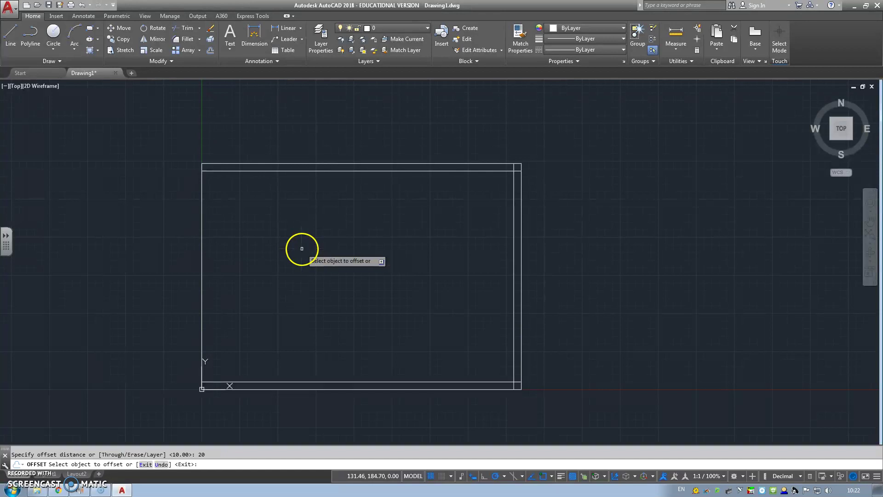
pyautogui.click(201, 261)
pyautogui.click(260, 253)
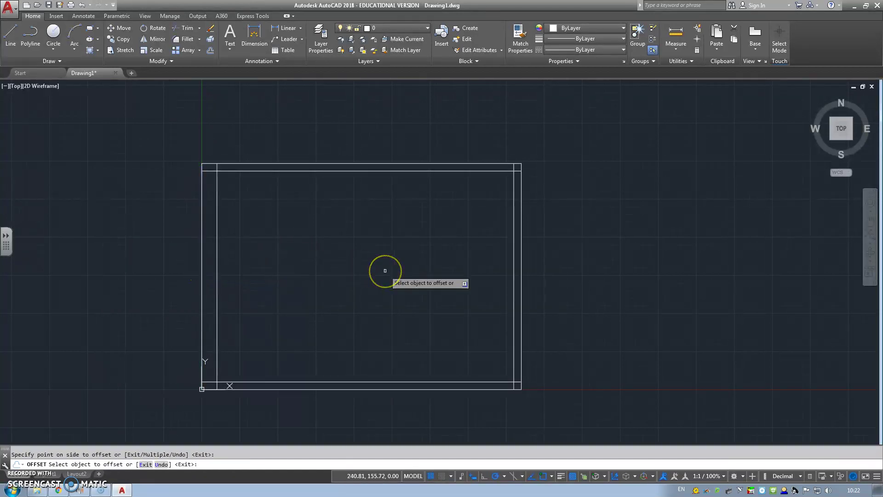
pyautogui.press('Return')
pyautogui.click(374, 271)
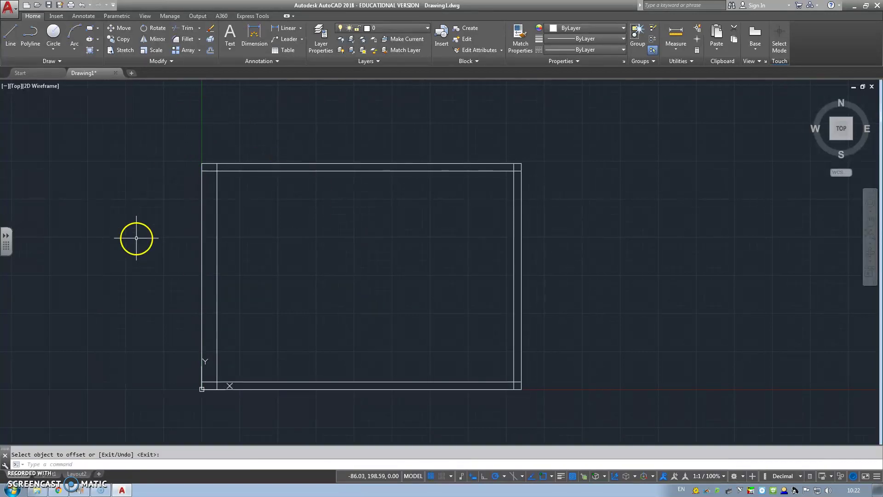
# Step: Trim away the four outer border lines, using all frame lines as cutting edges
pyautogui.write('tr')
pyautogui.press('Return')
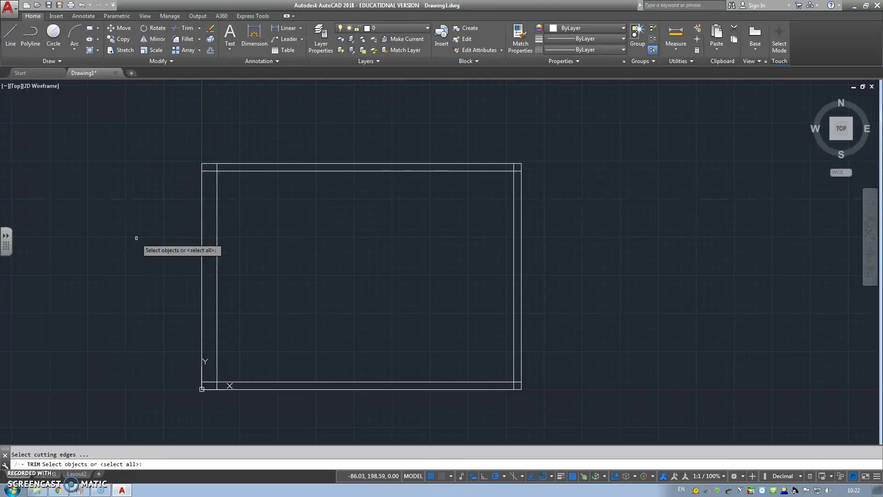
pyautogui.click(111, 100)
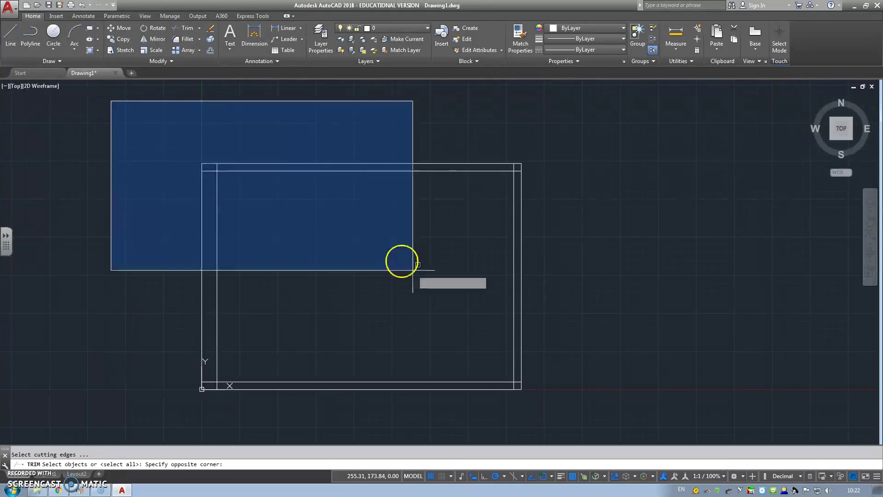
pyautogui.click(616, 420)
pyautogui.click(405, 320)
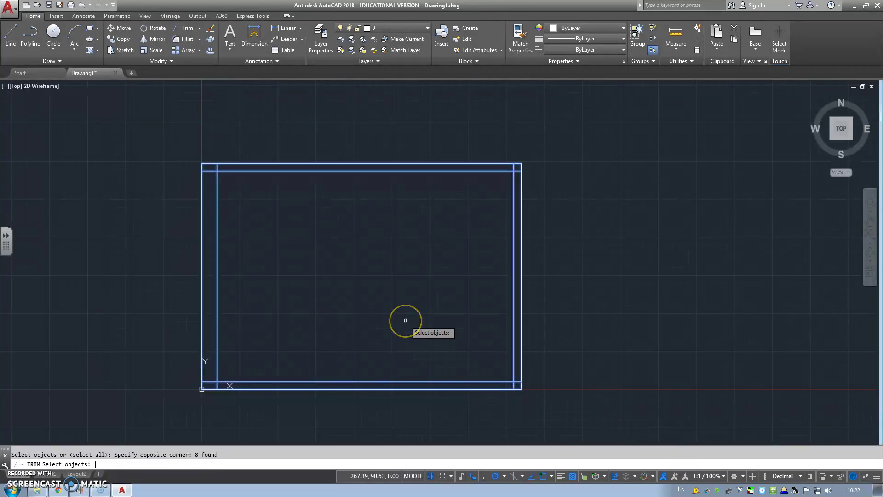
pyautogui.press('Return')
pyautogui.click(201, 213)
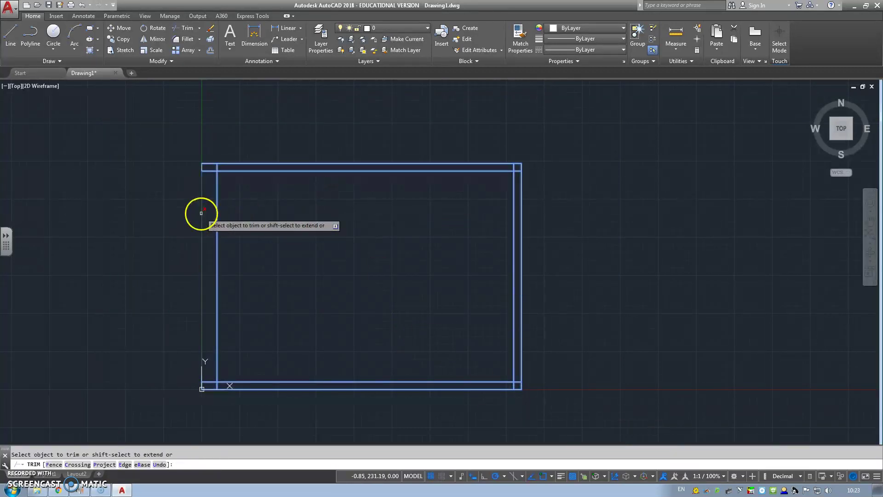
pyautogui.click(230, 164)
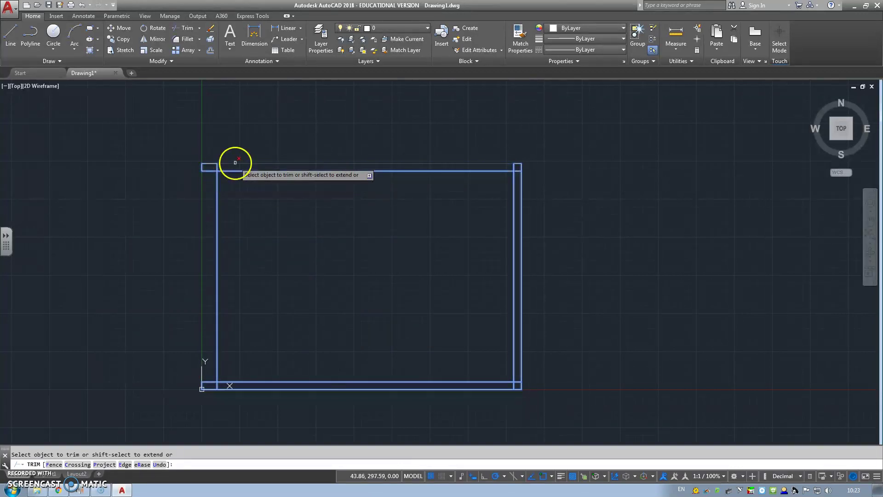
pyautogui.click(521, 238)
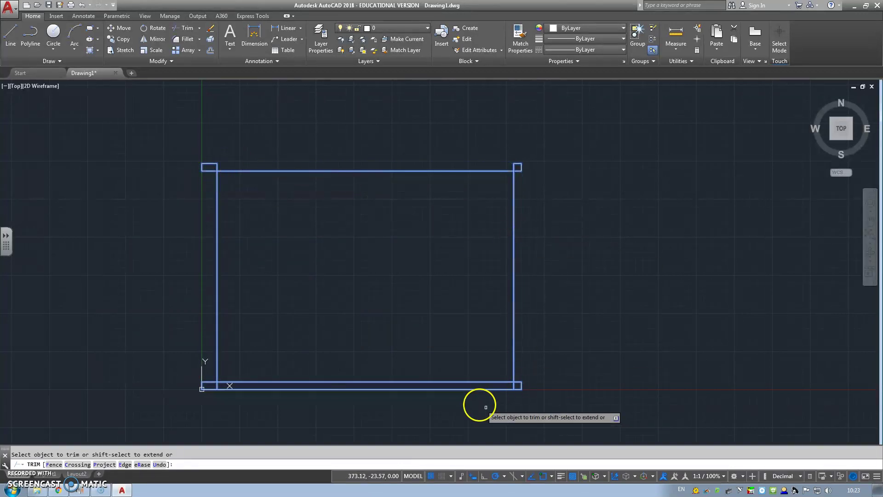
pyautogui.click(460, 389)
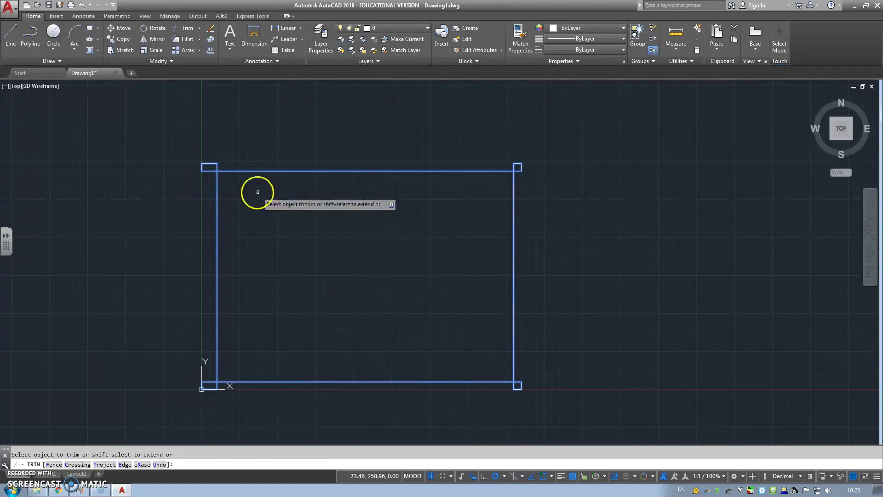
# Step: Trim the leftover corner pieces so each corner keeps an L-shaped mark
pyautogui.scroll(2, 257, 191)
pyautogui.click(184, 157)
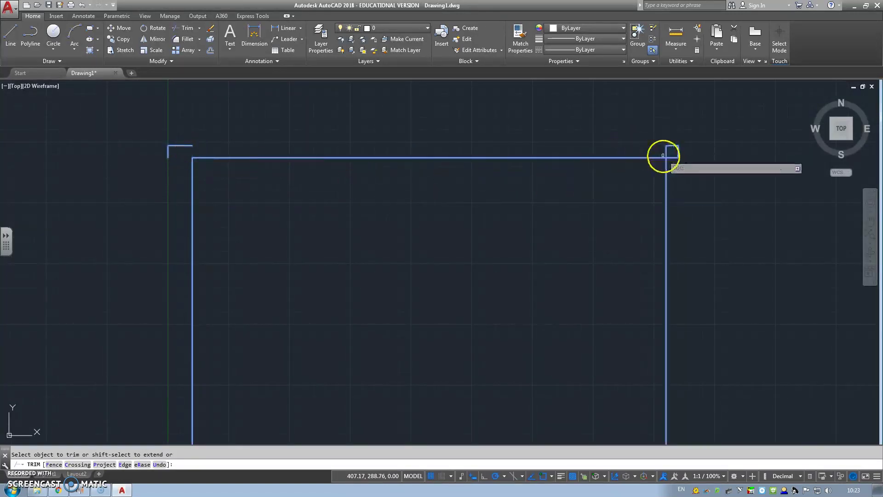
pyautogui.click(674, 157)
pyautogui.scroll(-2, 640, 239)
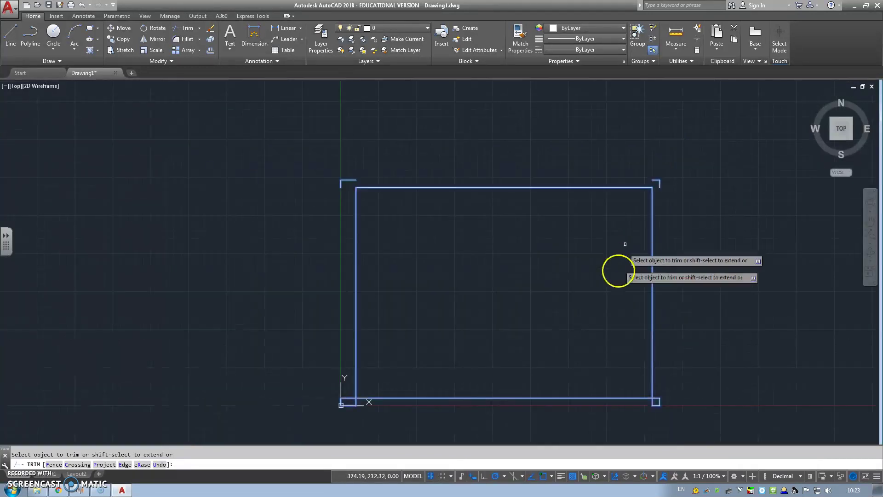
pyautogui.scroll(2, 667, 419)
pyautogui.click(648, 390)
pyautogui.click(642, 396)
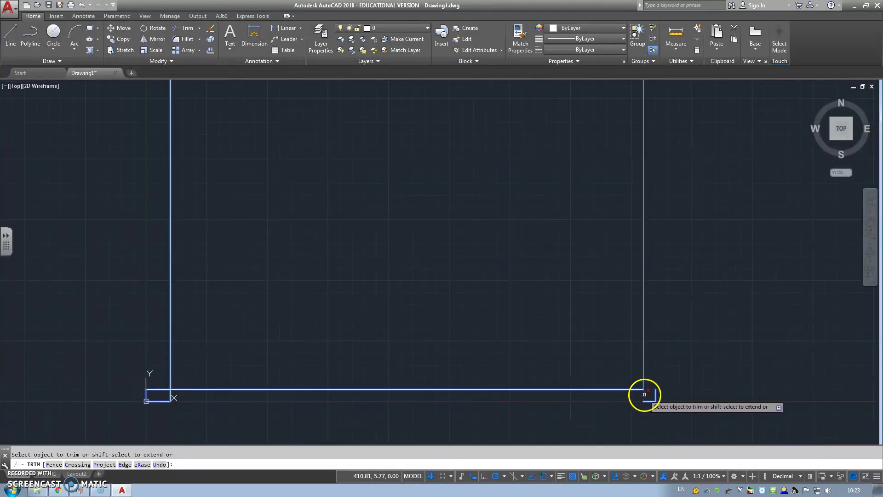
pyautogui.click(161, 391)
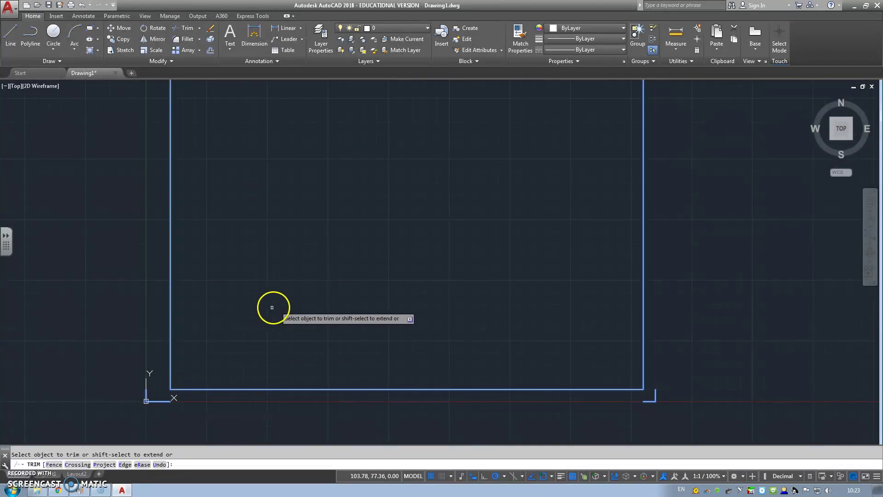
pyautogui.scroll(-2, 335, 258)
pyautogui.moveTo(335, 258); pyautogui.dragTo(272, 301, button='middle')
pyautogui.press('Return')
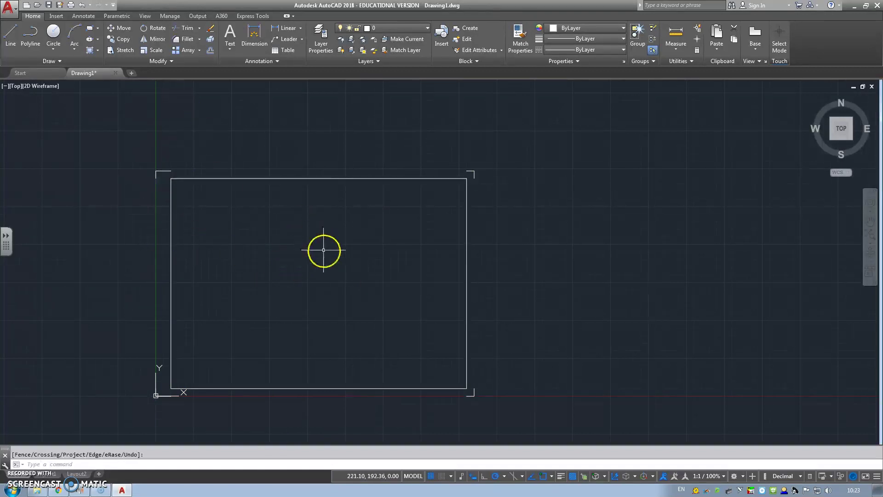
# Step: Fit the trimmed frame in view and switch to the Insert ribbon
pyautogui.moveTo(325, 251)
pyautogui.mouseDown(button='middle')
pyautogui.moveTo(360, 247)
pyautogui.moveTo(372, 218)
pyautogui.mouseUp(button='middle')
pyautogui.scroll(2, 356, 250)
pyautogui.scroll(-2, 370, 207)
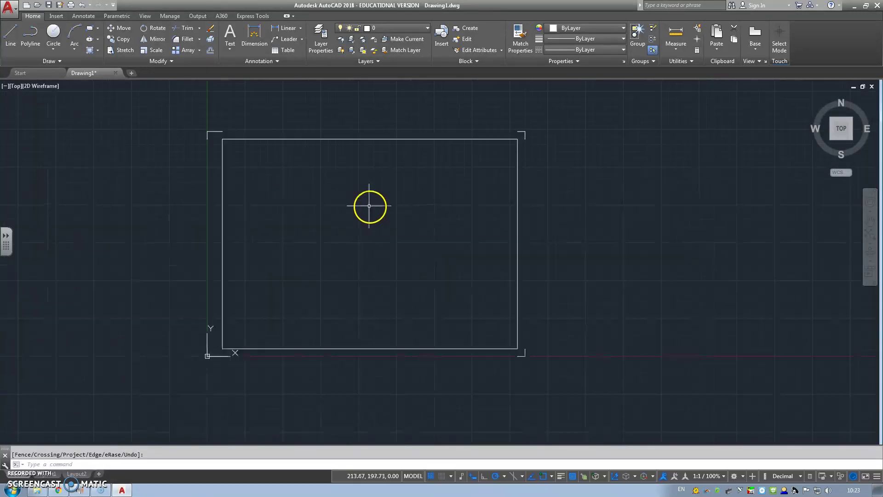
pyautogui.scroll(2, 322, 216)
pyautogui.moveTo(349, 249); pyautogui.dragTo(315, 253, button='middle')
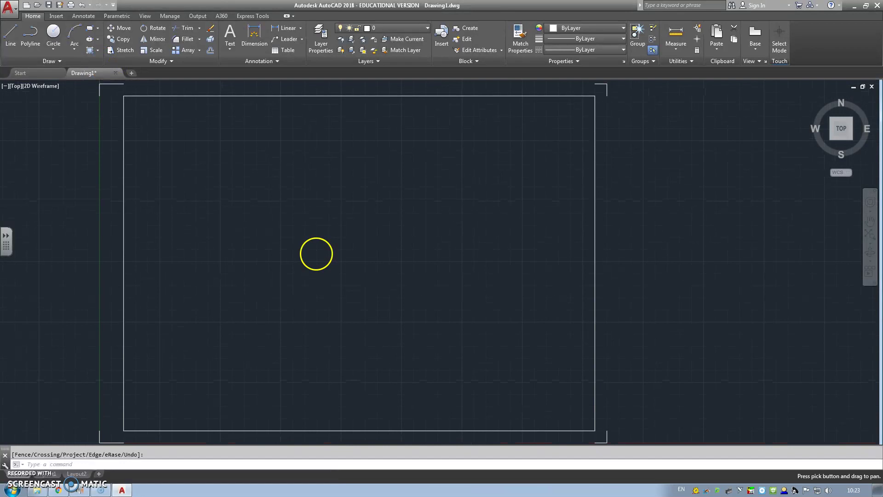
pyautogui.click(59, 17)
# Step: Choose the A3L Title Block drawing from W:\AUTOCAD as the block to insert
pyautogui.click(11, 33)
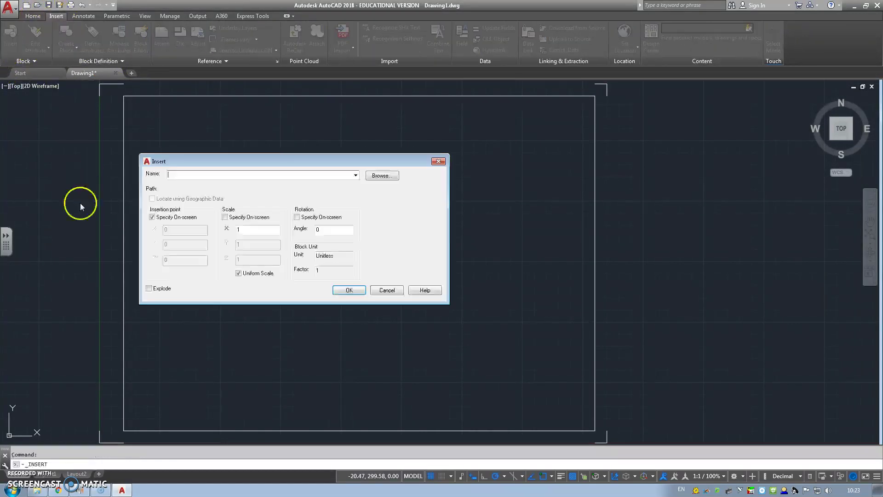
pyautogui.click(377, 176)
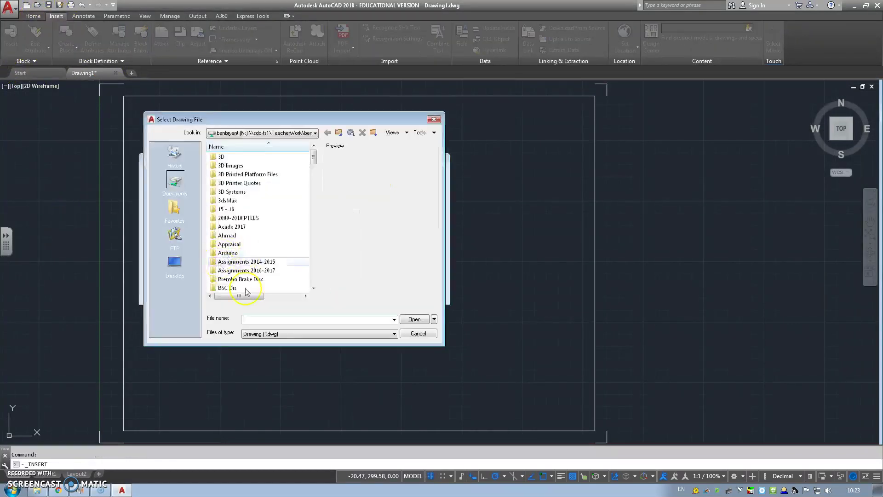
pyautogui.click(290, 133)
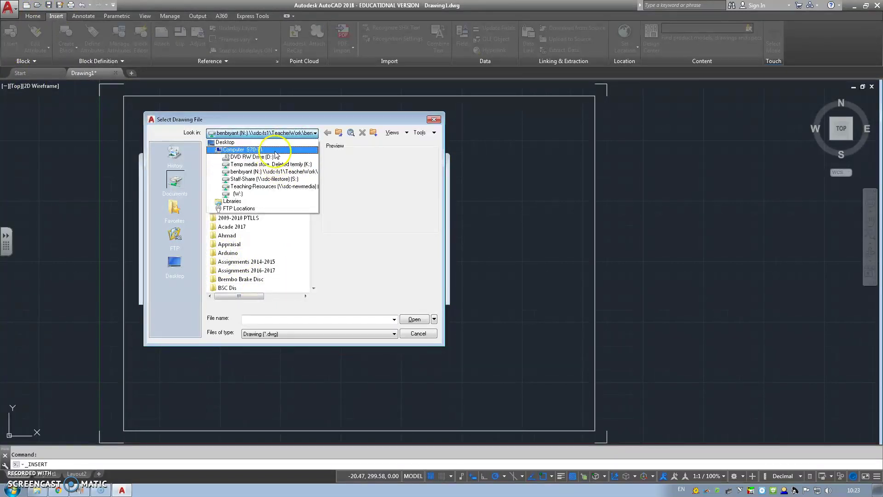
pyautogui.click(243, 147)
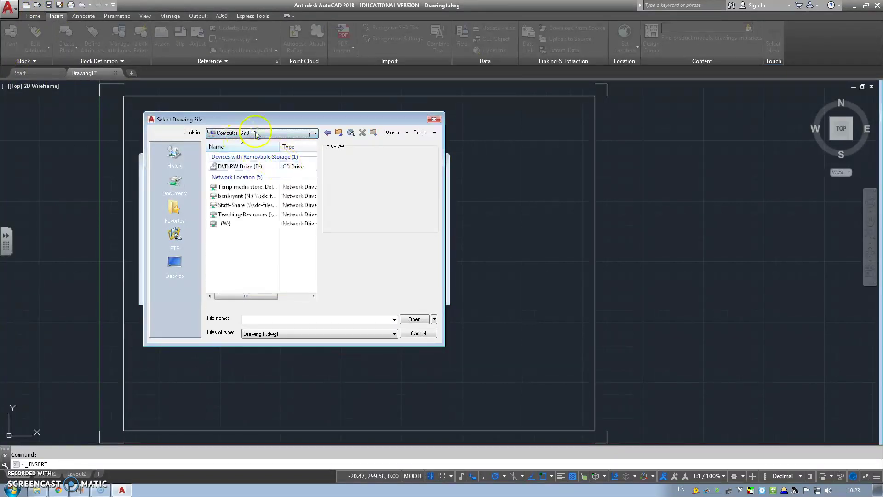
pyautogui.click(239, 224)
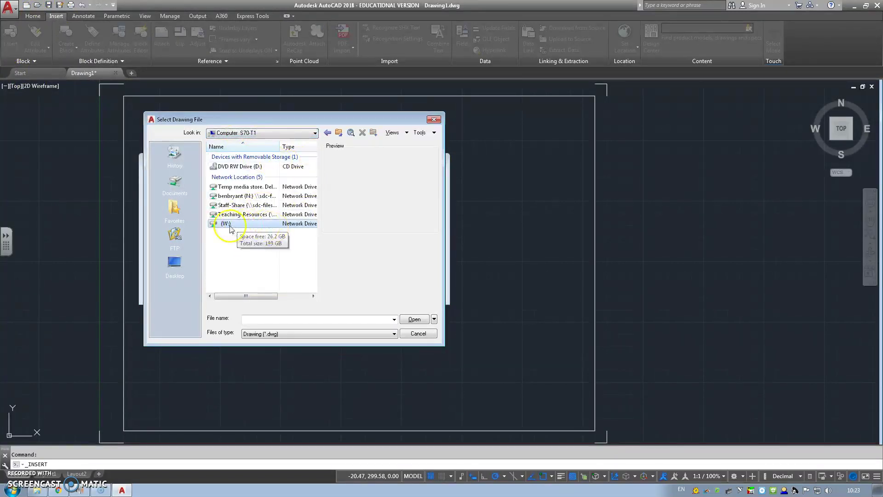
pyautogui.click(411, 319)
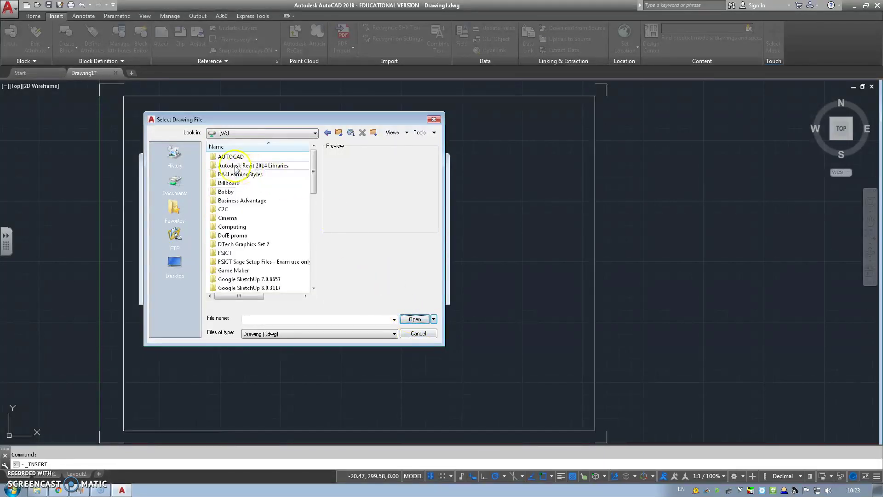
pyautogui.click(414, 322)
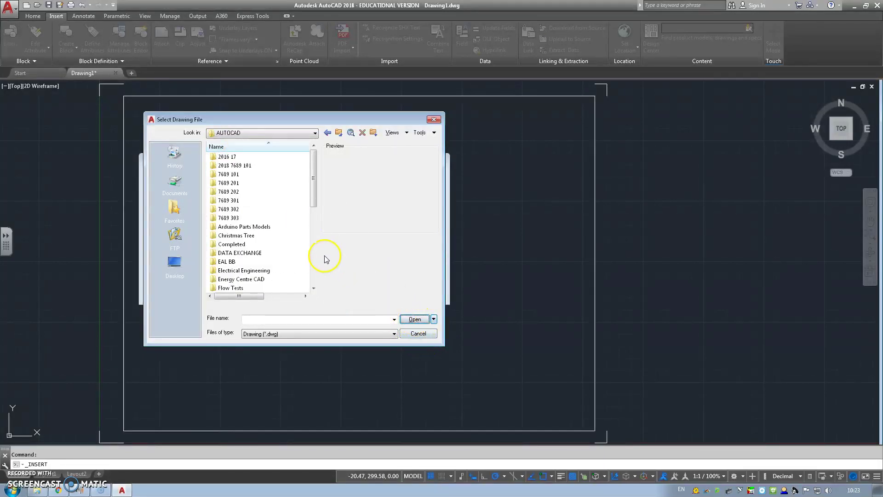
pyautogui.moveTo(313, 182); pyautogui.dragTo(323, 259)
pyautogui.click(235, 270)
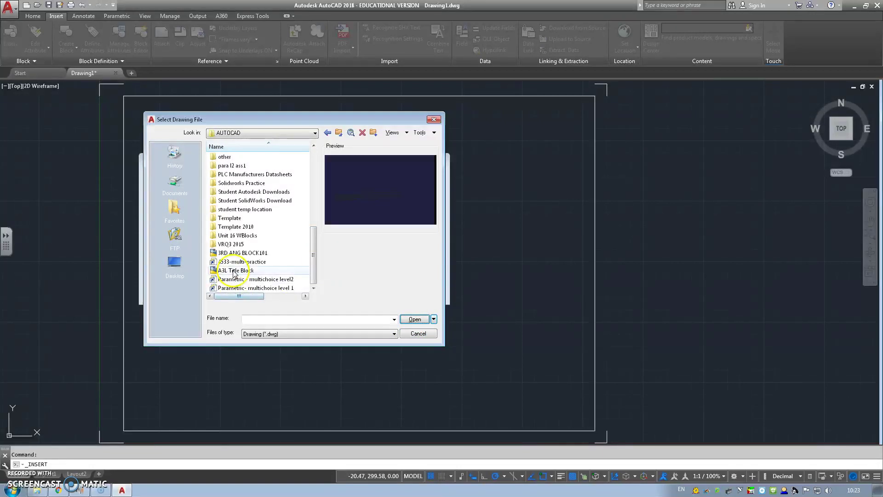
pyautogui.click(417, 320)
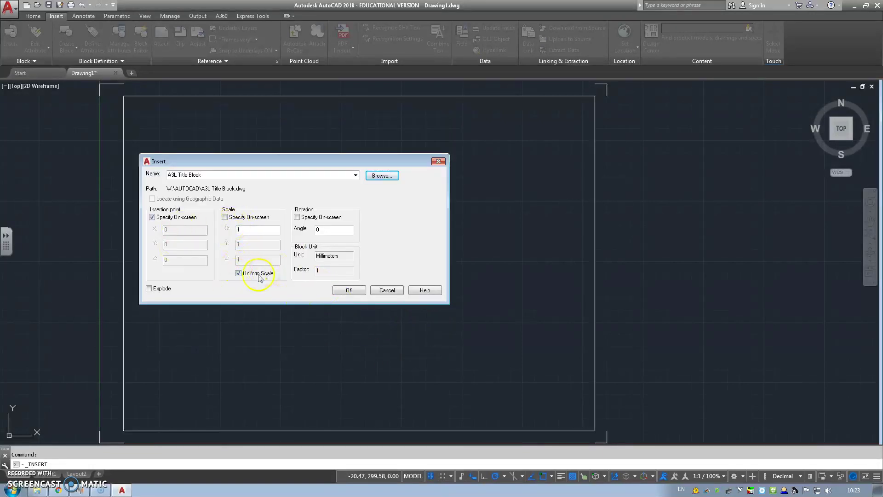
# Step: Insert the title block at scale 1, snapped to the inner frame's bottom-right corner at 410,10
pyautogui.click(358, 291)
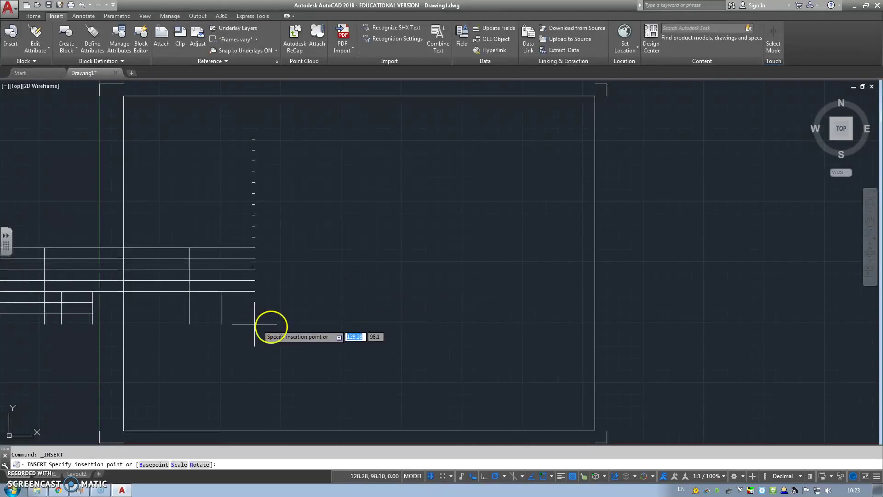
pyautogui.moveTo(453, 364)
pyautogui.mouseDown(button='middle')
pyautogui.moveTo(438, 289)
pyautogui.moveTo(413, 271)
pyautogui.mouseUp(button='middle')
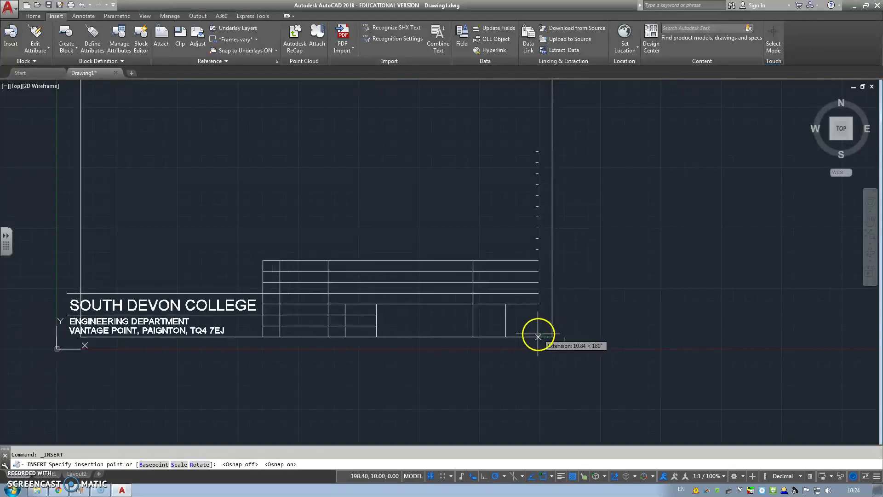
pyautogui.press('F3')
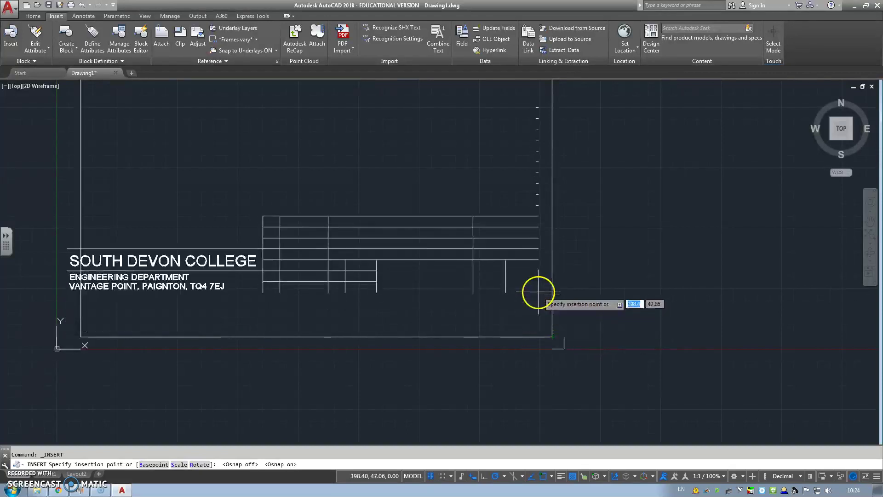
pyautogui.click(552, 337)
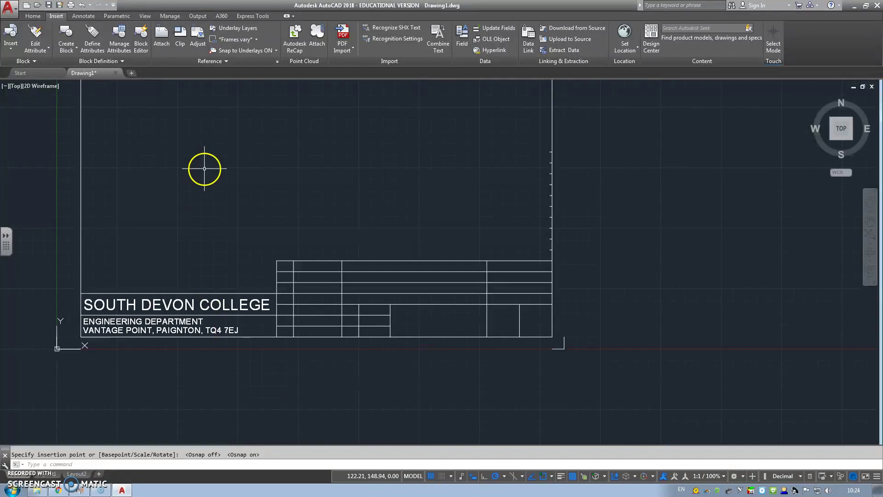
pyautogui.click(34, 16)
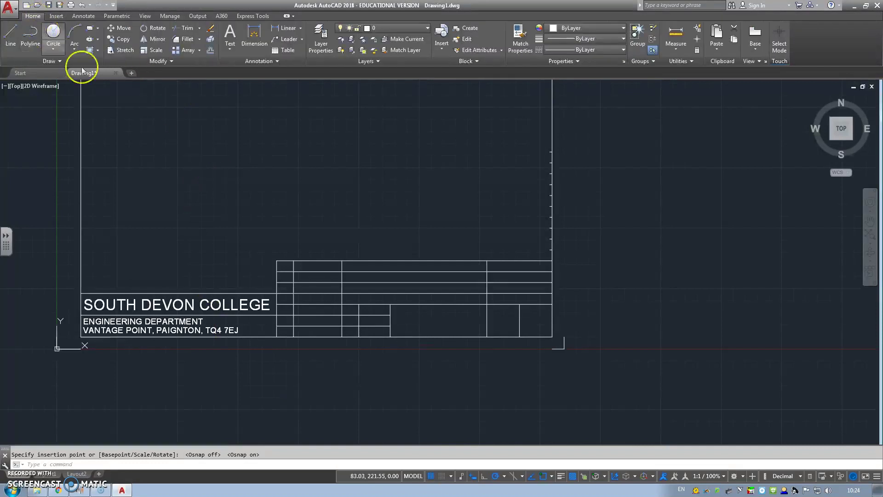
# Step: Add the label NAME as 2.5-high single-line text at 0° rotation in the title block's left cell
pyautogui.click(230, 48)
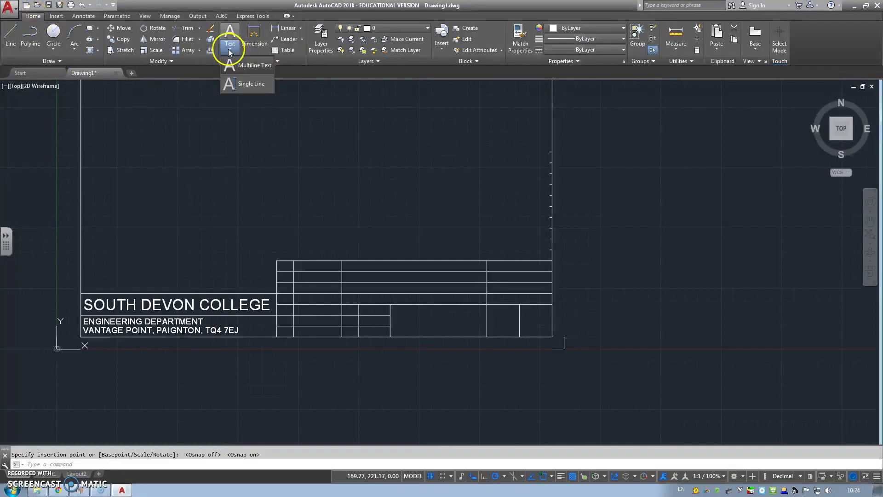
pyautogui.click(244, 84)
pyautogui.scroll(5, 316, 302)
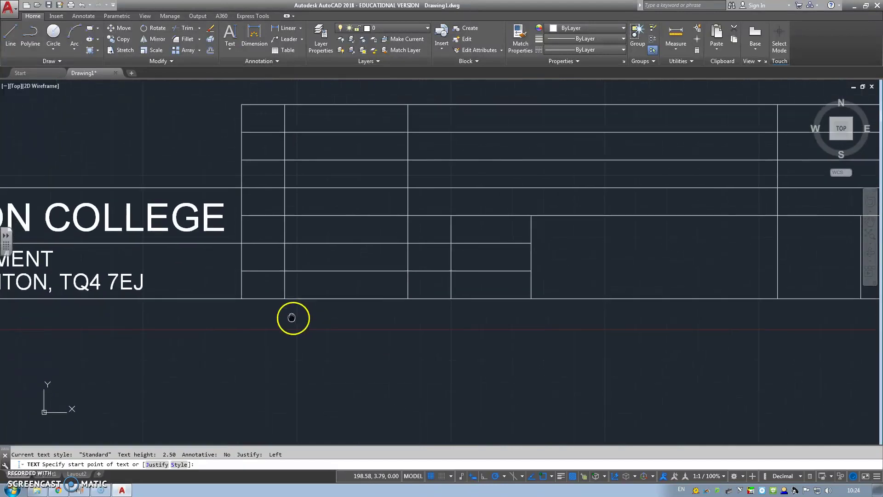
pyautogui.moveTo(291, 317)
pyautogui.mouseDown(button='middle')
pyautogui.moveTo(182, 302)
pyautogui.moveTo(187, 309)
pyautogui.mouseUp(button='middle')
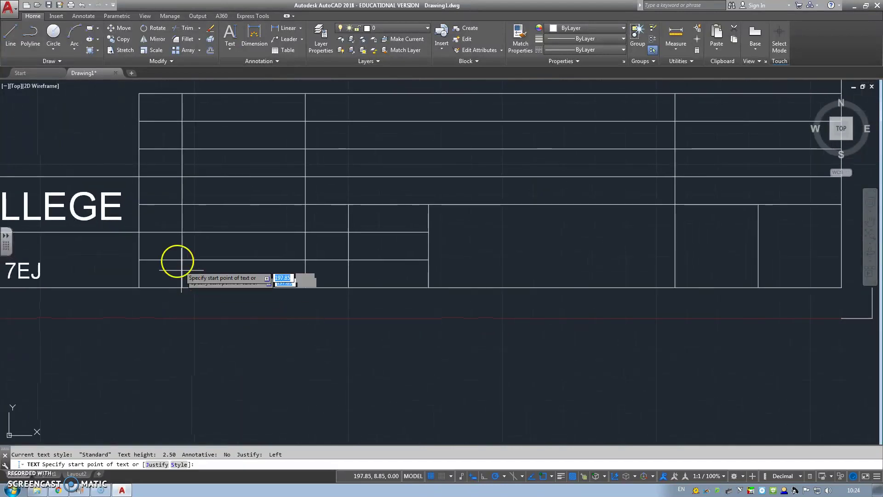
pyautogui.click(139, 232)
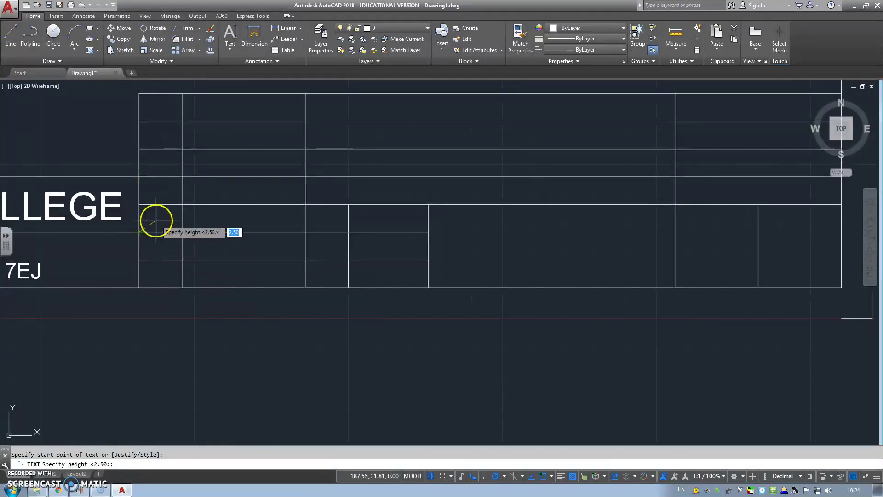
pyautogui.write('2.5')
pyautogui.press('Return')
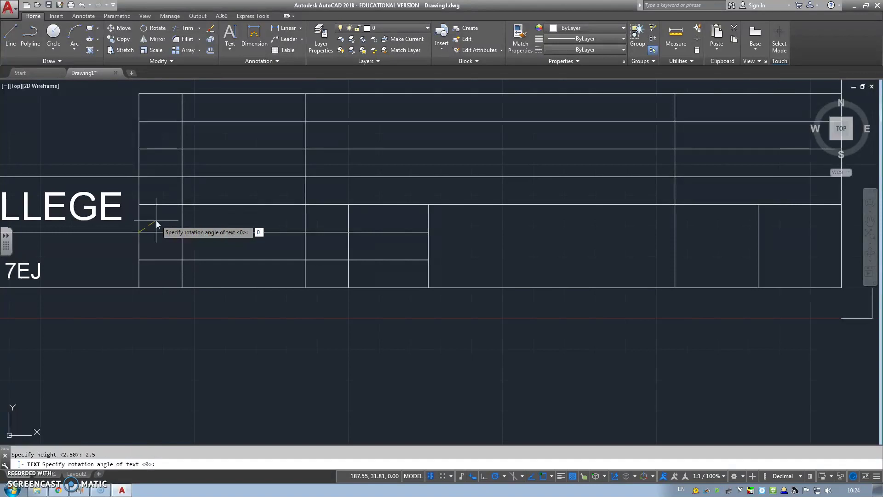
pyautogui.press('Return')
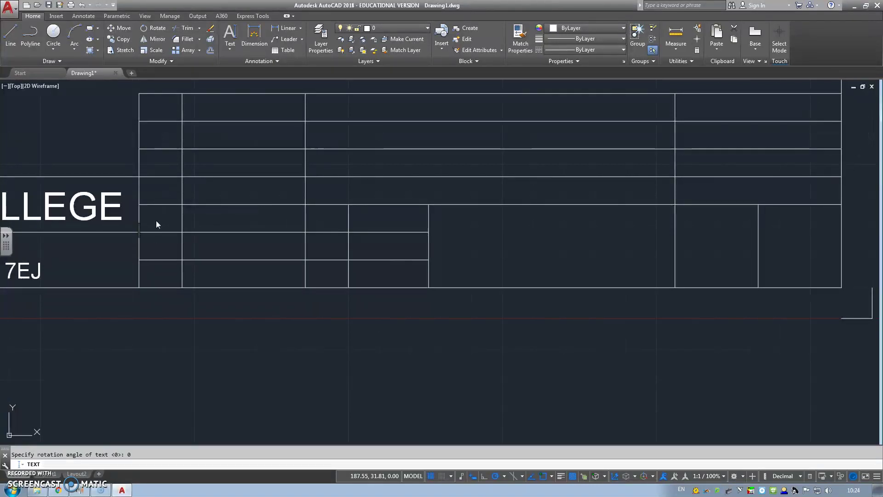
pyautogui.write('NAME')
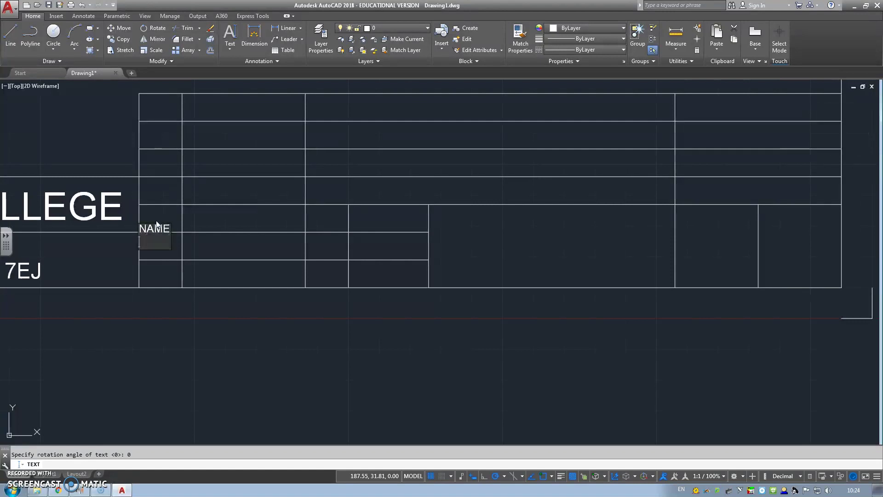
pyautogui.press('Return')
pyautogui.press('Return')
pyautogui.click(159, 215)
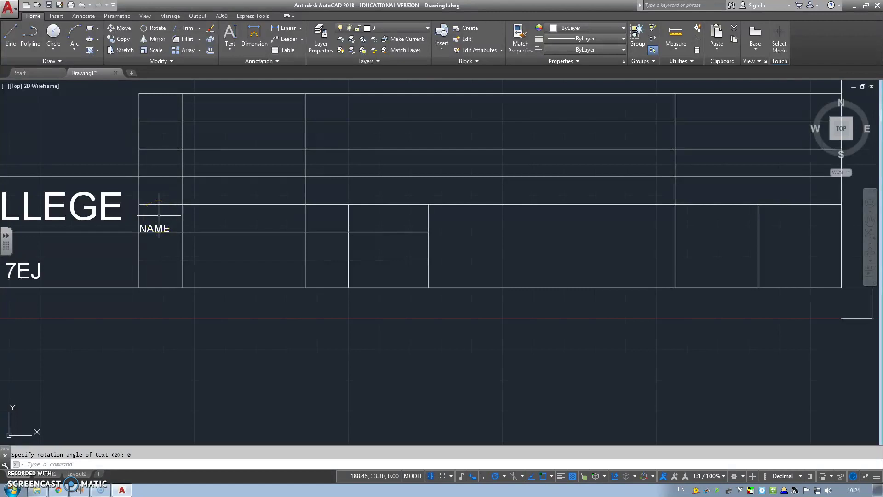
# Step: Place DATE and APPD labels at the default 2.5 height in the cells below NAME
pyautogui.click(229, 46)
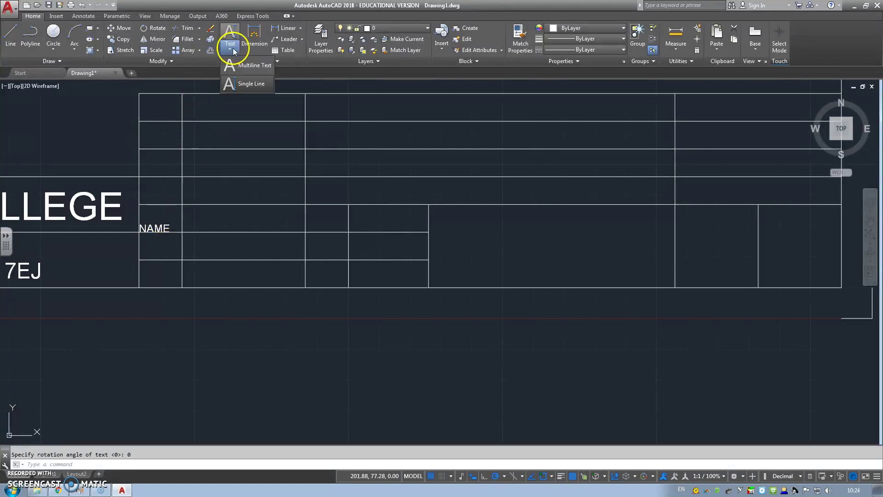
pyautogui.click(248, 84)
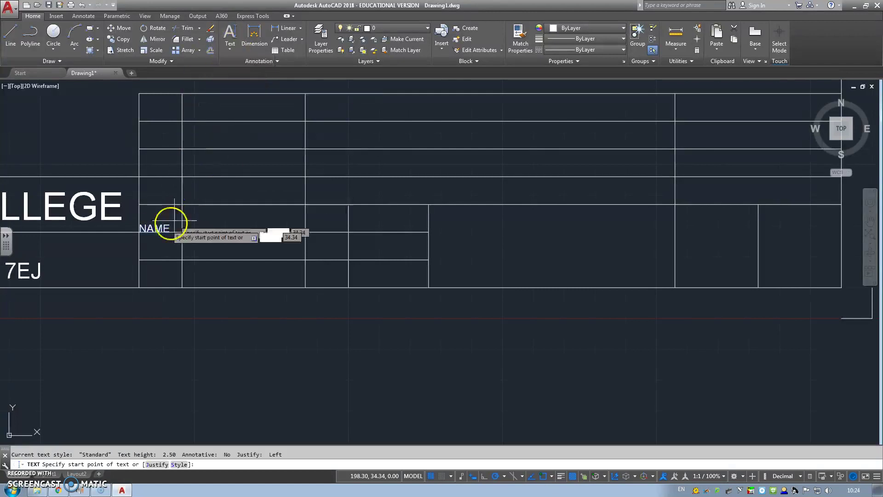
pyautogui.click(139, 260)
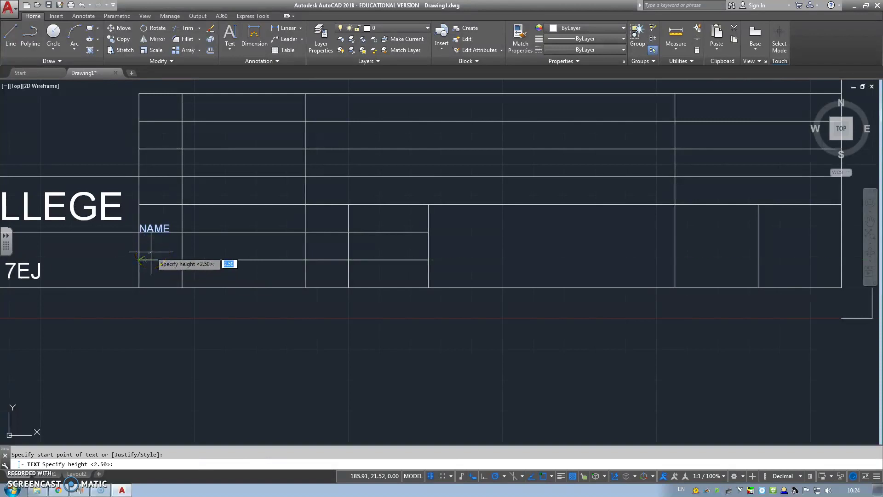
pyautogui.press('Return')
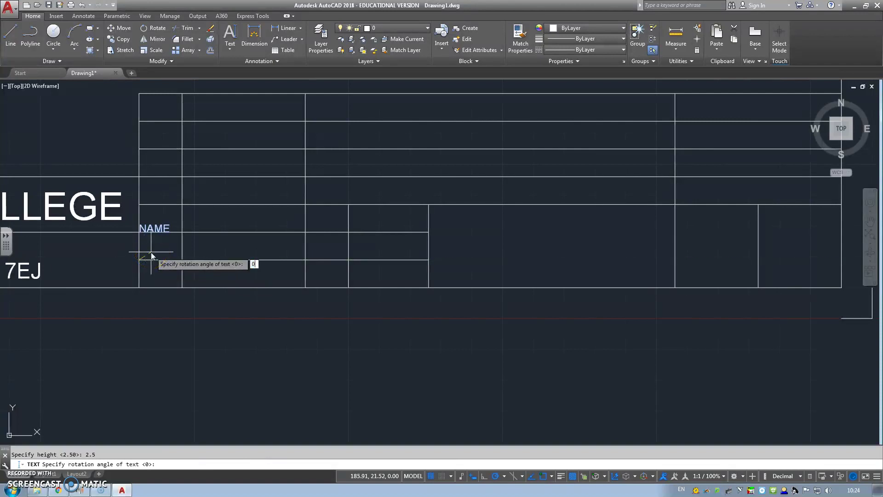
pyautogui.press('Return')
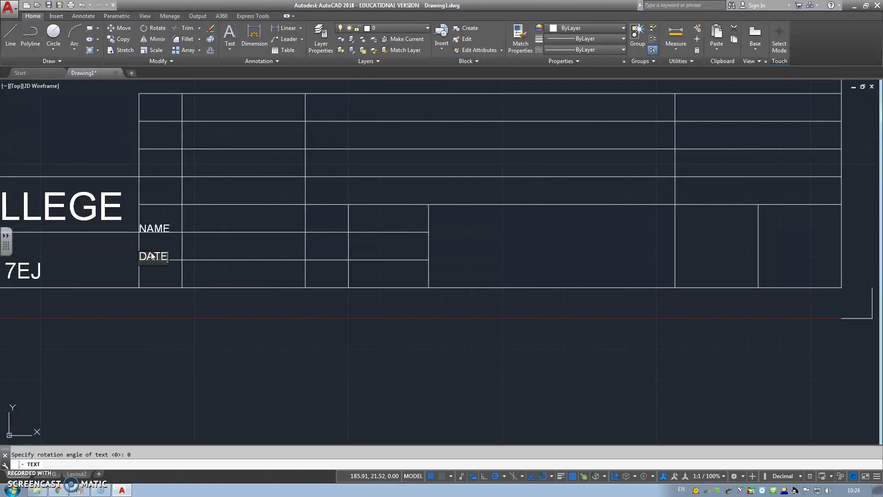
pyautogui.press('Return')
pyautogui.press('Return')
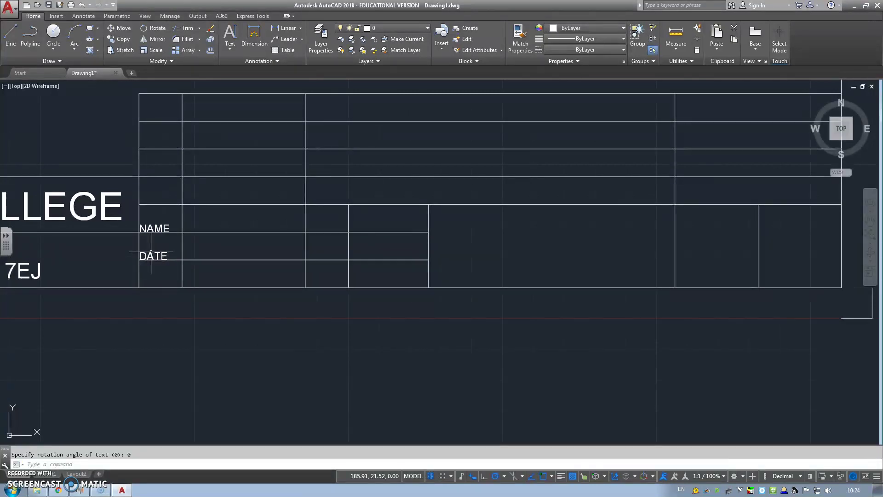
pyautogui.press('Return')
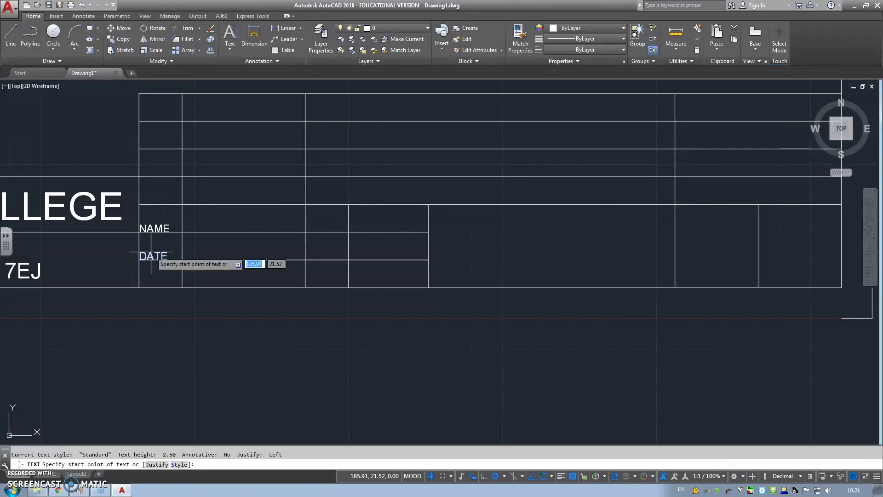
pyautogui.click(139, 287)
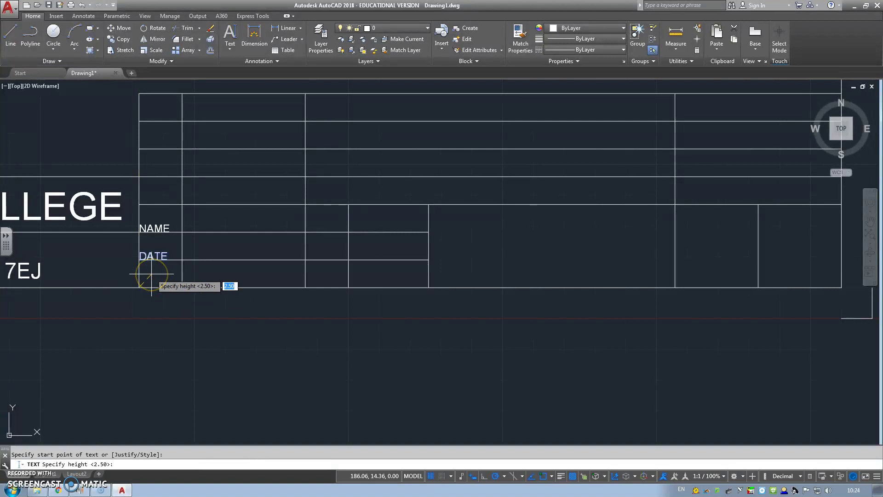
pyautogui.press('Return')
pyautogui.press('Return')
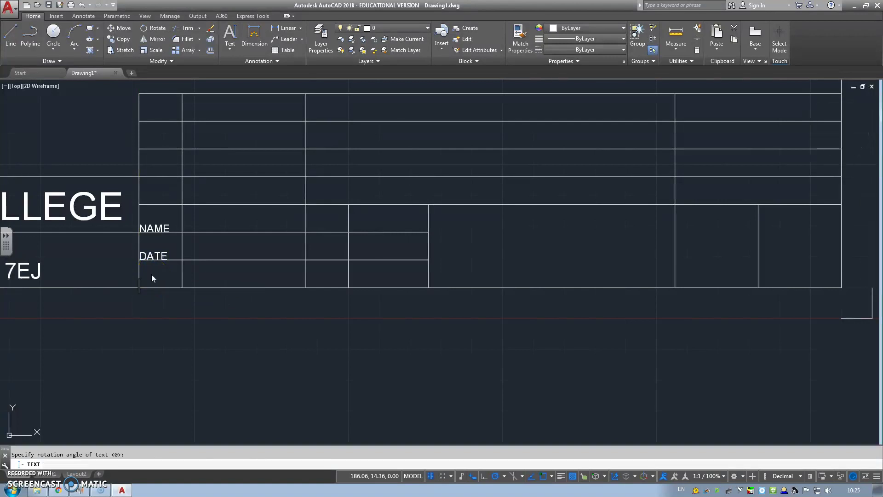
pyautogui.write('APPD')
pyautogui.press('Return')
pyautogui.press('Return')
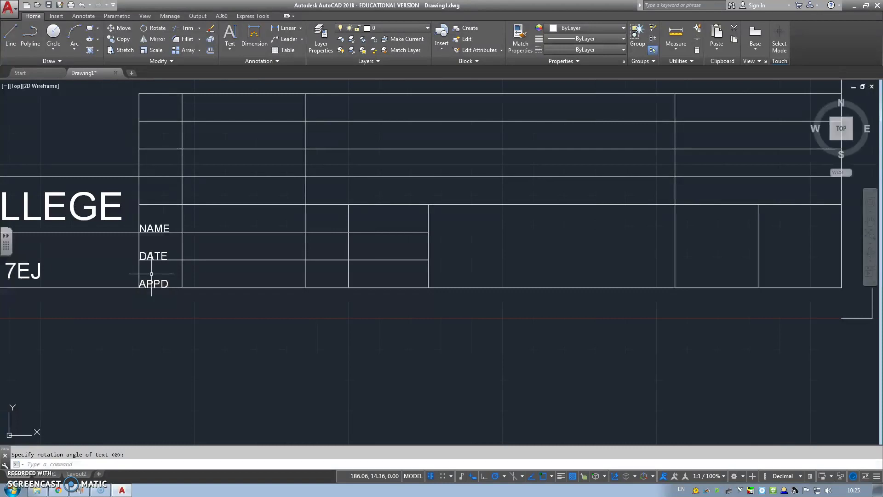
pyautogui.press('Return')
# Step: Add SCALE, COURSE and YEAR labels in the column right of NAME, DATE and APPD
pyautogui.click(306, 232)
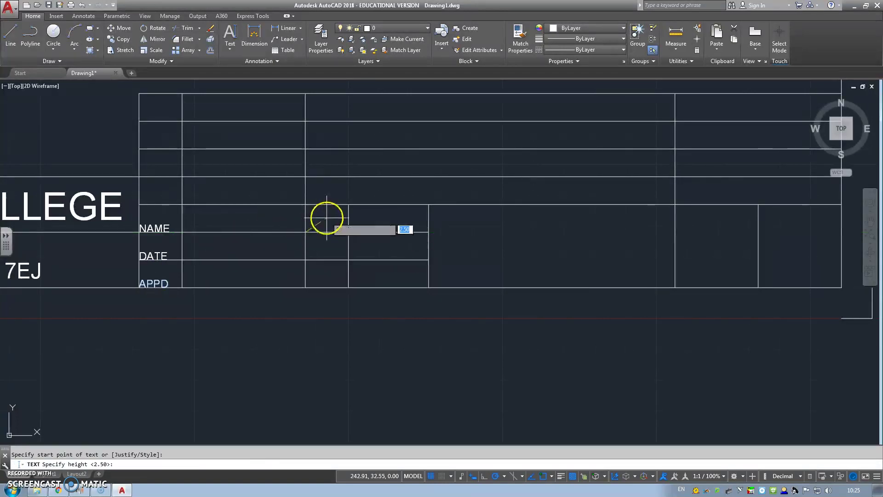
pyautogui.press('Return')
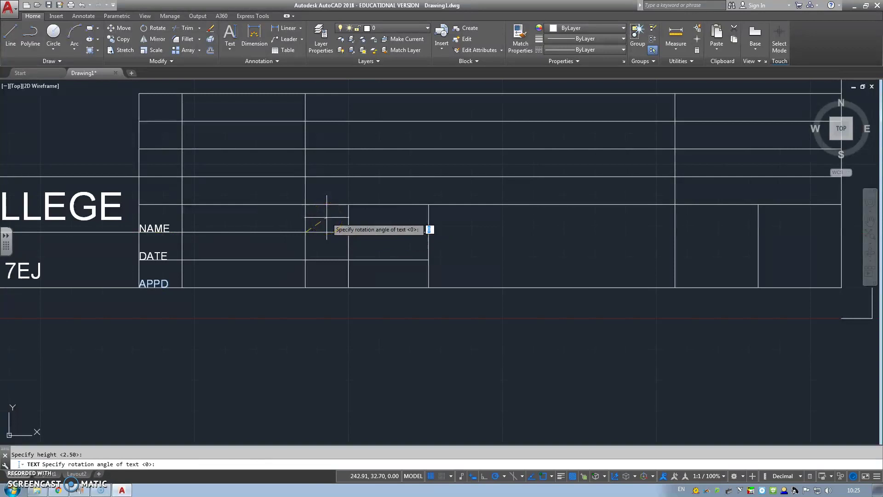
pyautogui.press('Return')
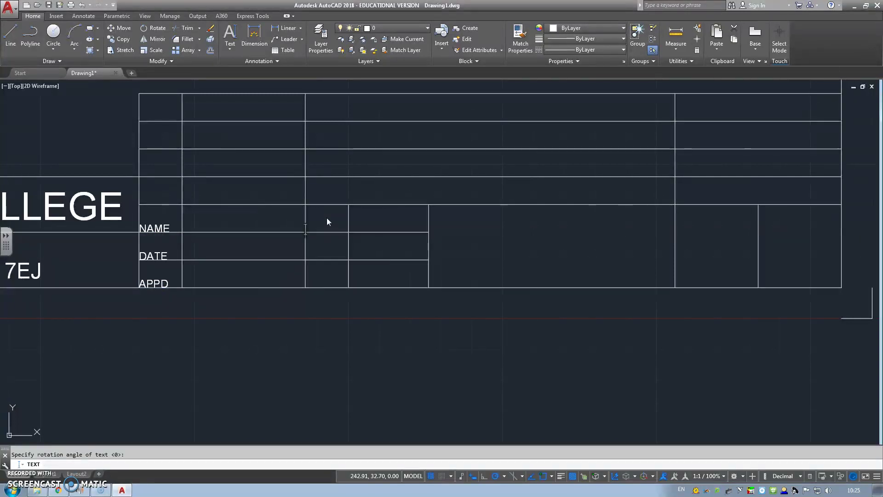
pyautogui.write('SCALE')
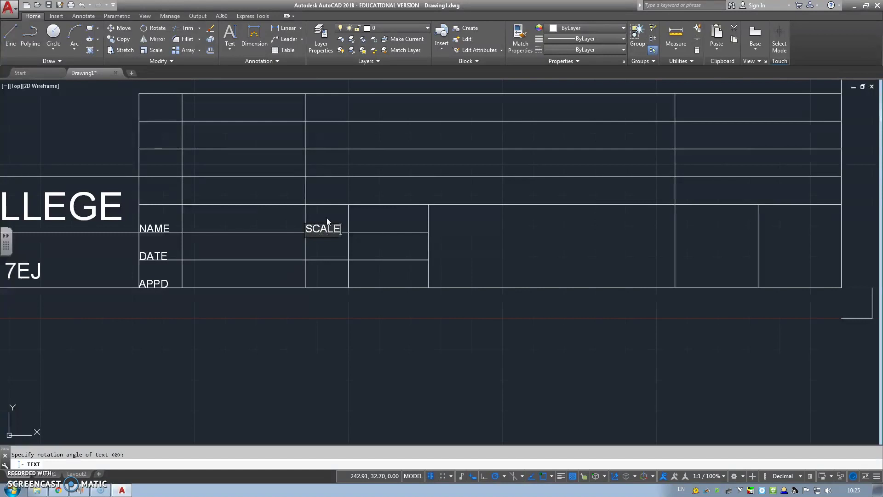
pyautogui.press('Return')
pyautogui.press('Return')
pyautogui.press('Return')
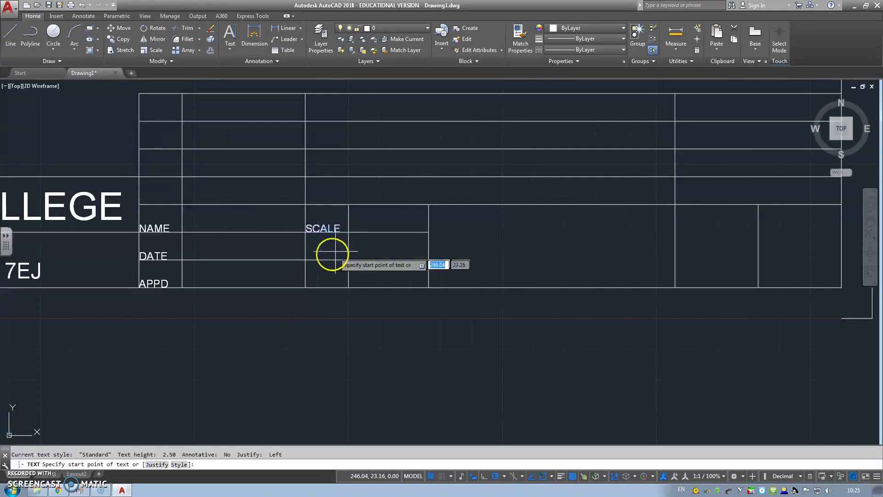
pyautogui.click(308, 256)
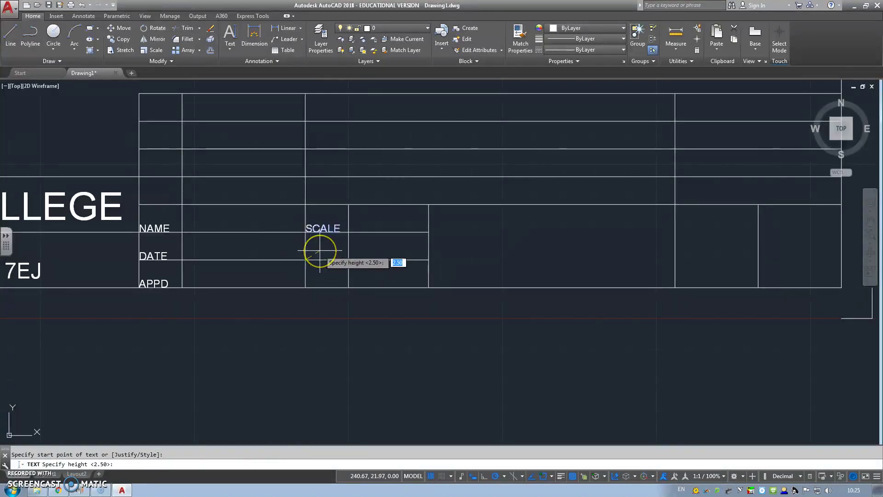
pyautogui.press('Return')
pyautogui.press('Return')
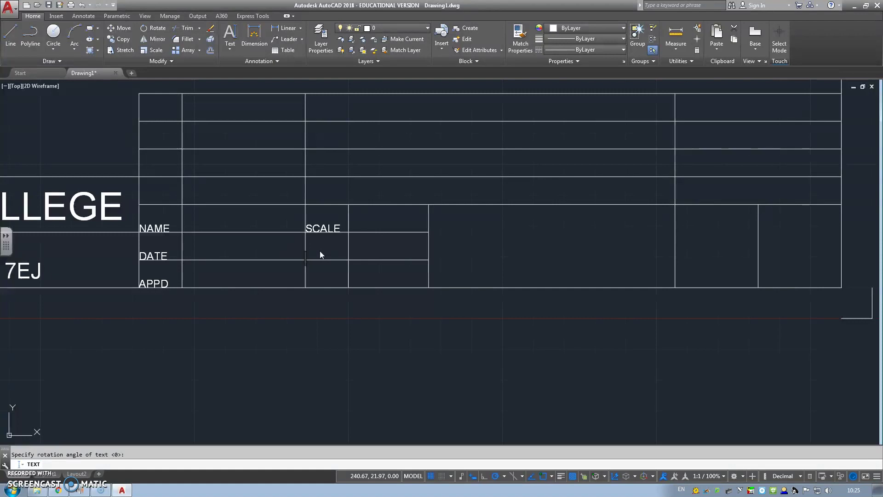
pyautogui.write('COURSE')
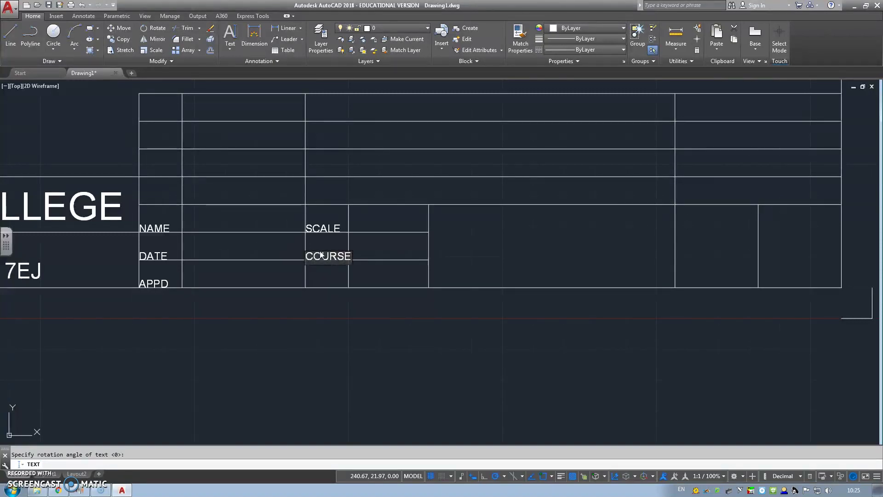
pyautogui.press('Return')
pyautogui.press('Return')
pyautogui.press('Return')
pyautogui.click(305, 287)
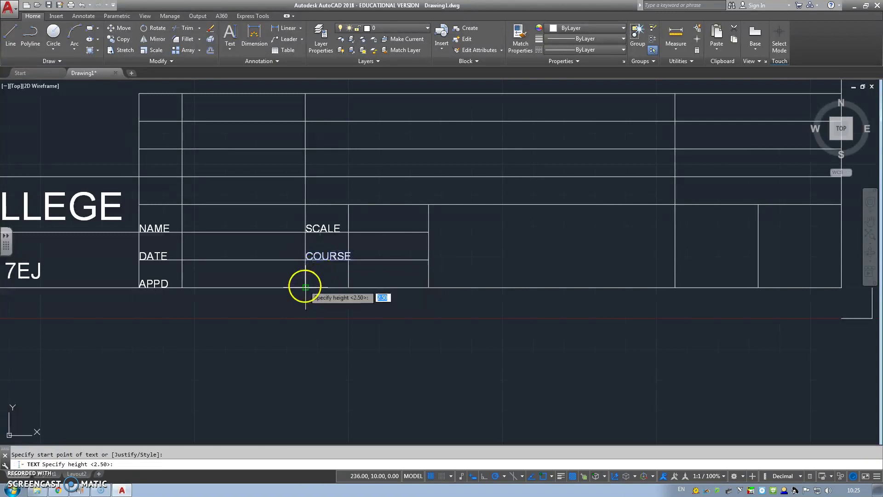
pyautogui.press('Return')
pyautogui.press('Return')
pyautogui.write('Y')
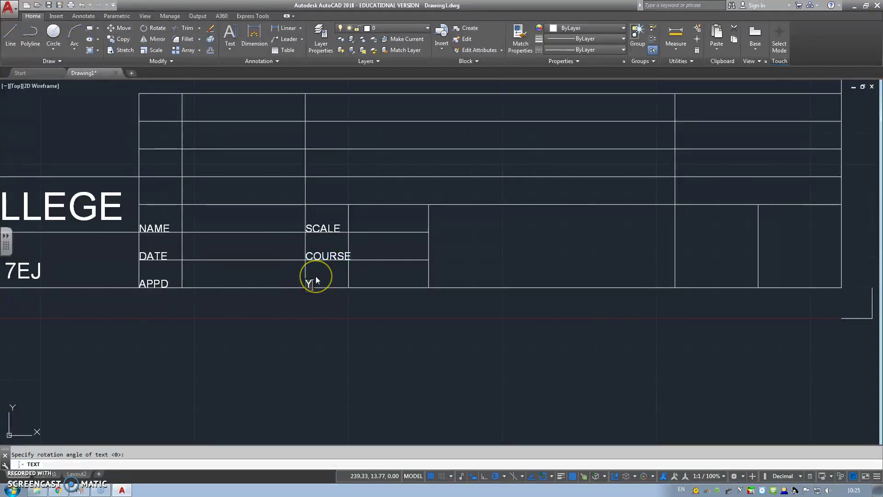
pyautogui.write('EAR')
pyautogui.press('Return')
pyautogui.press('Return')
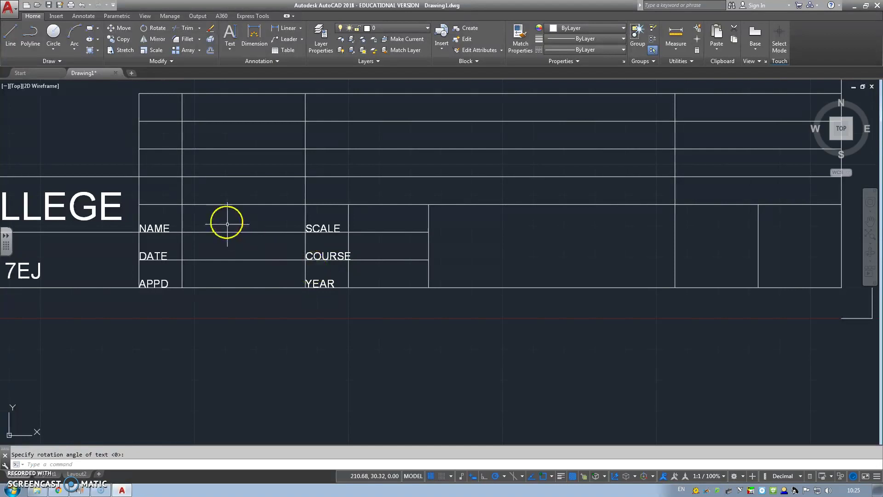
# Step: Place REF and PART NUMBER labels in the header row above NAME
pyautogui.press('Return')
pyautogui.click(143, 204)
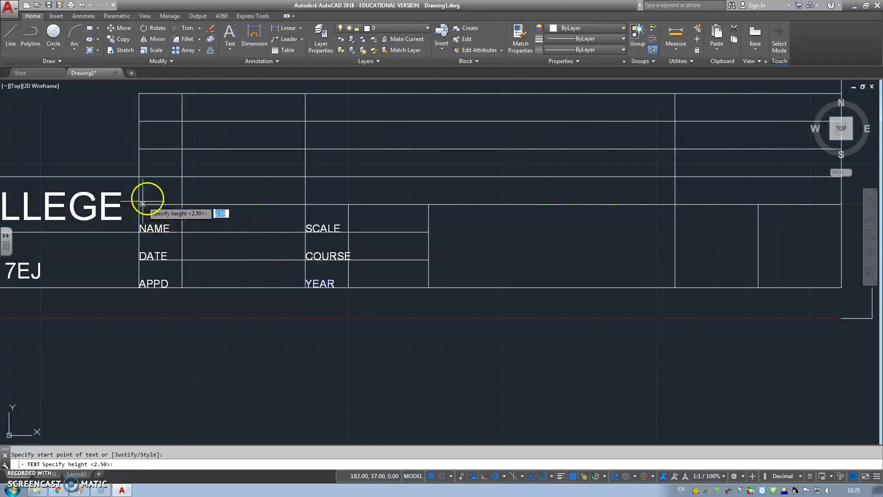
pyautogui.press('Return')
pyautogui.press('Return')
pyautogui.write('RE')
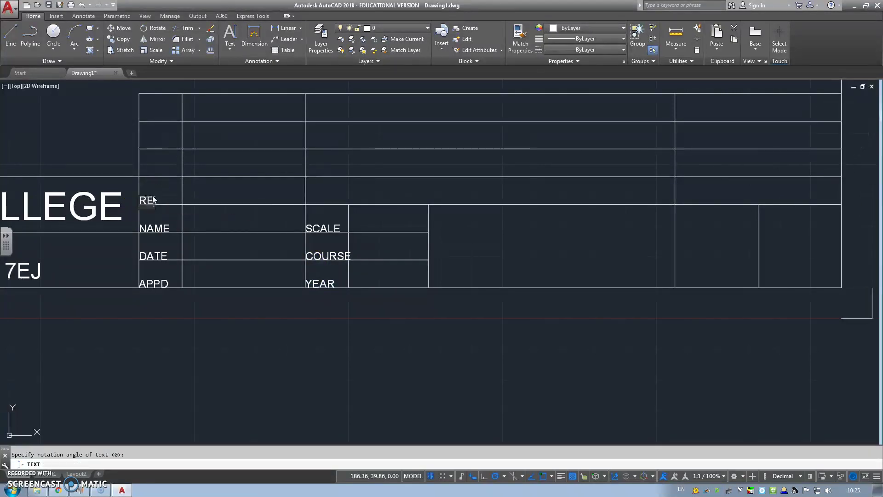
pyautogui.write('F')
pyautogui.press('Return')
pyautogui.press('Return')
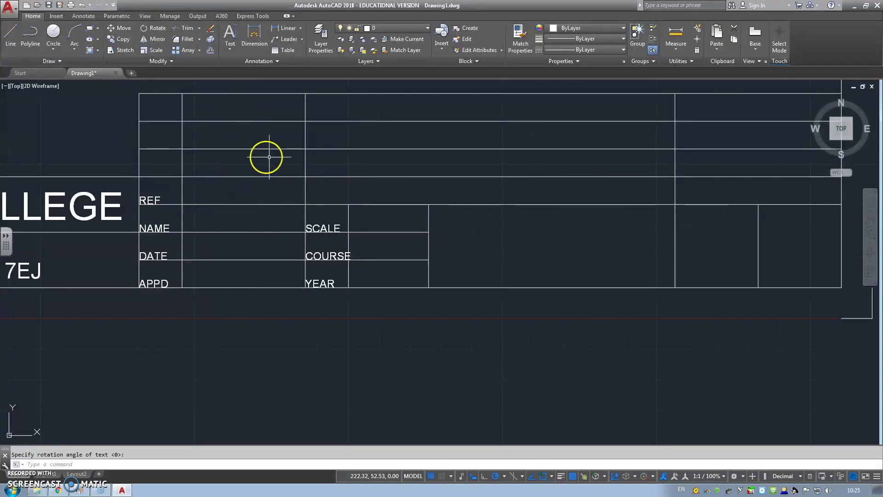
pyautogui.press('Return')
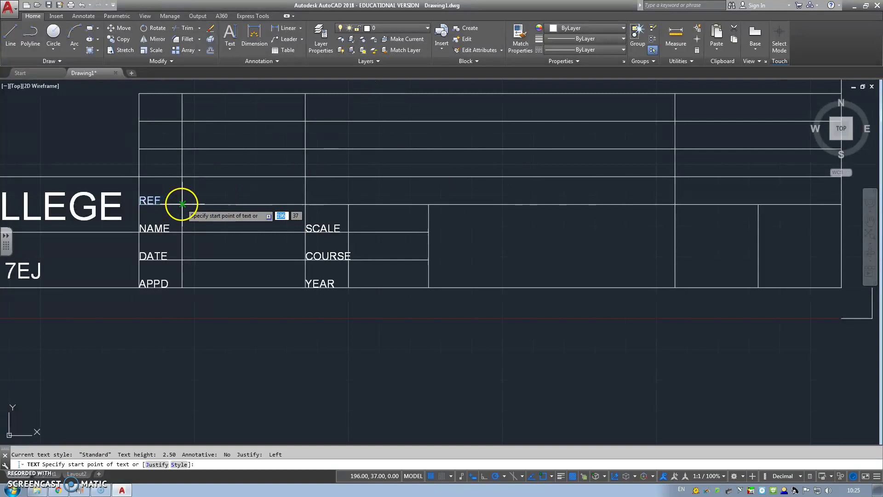
pyautogui.click(190, 198)
pyautogui.press('Return')
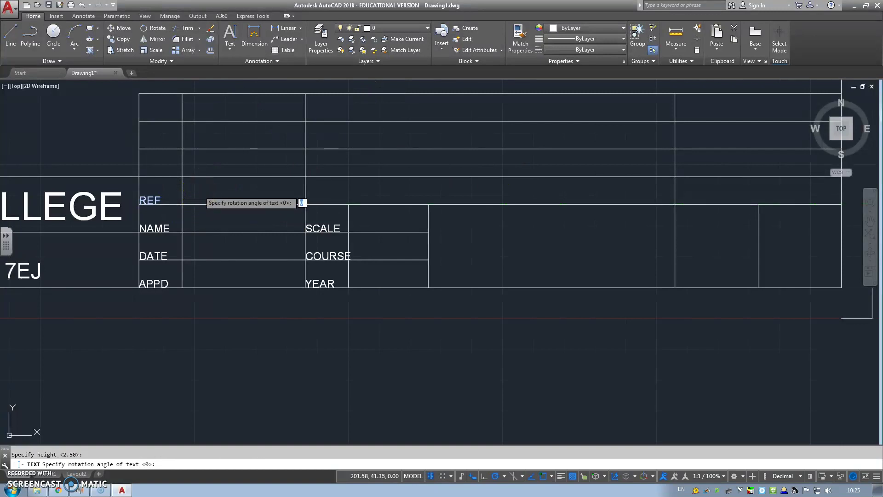
pyautogui.press('Return')
pyautogui.write('PART NUMBER')
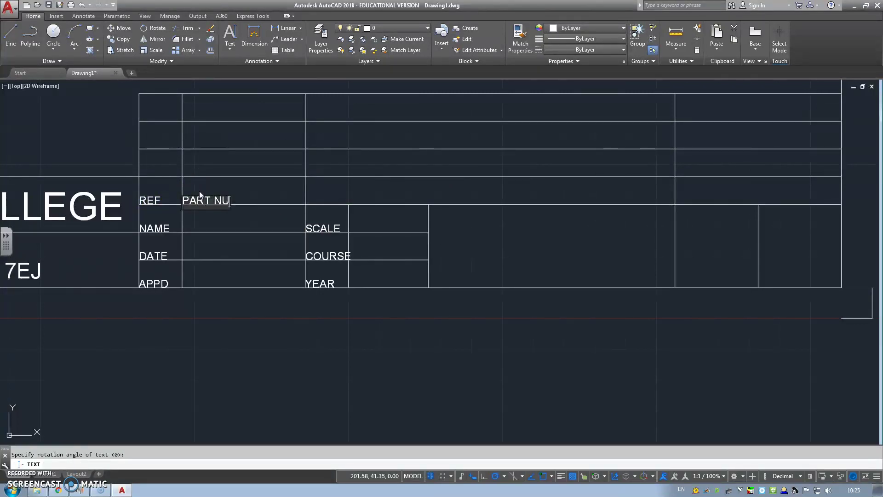
pyautogui.press('Return')
pyautogui.press('Return')
pyautogui.press('Return')
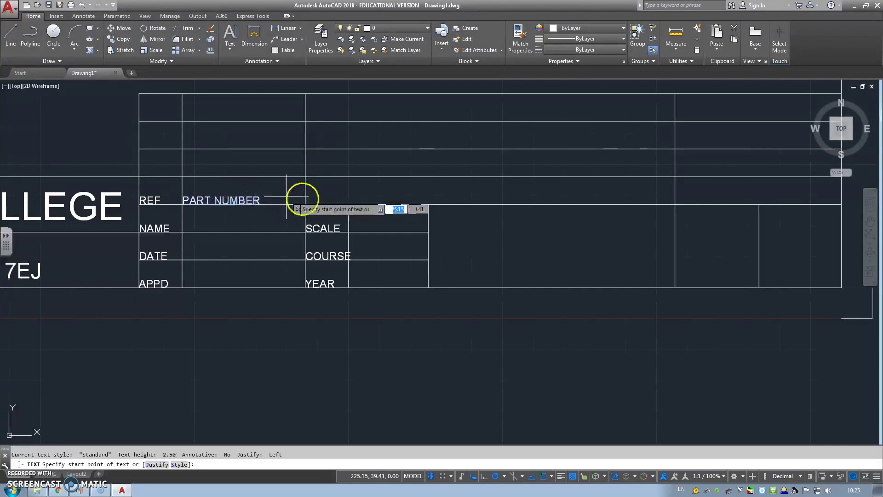
# Step: Add DESCRIPTION and MATERIAL labels to the header row's right-hand cells
pyautogui.click(306, 204)
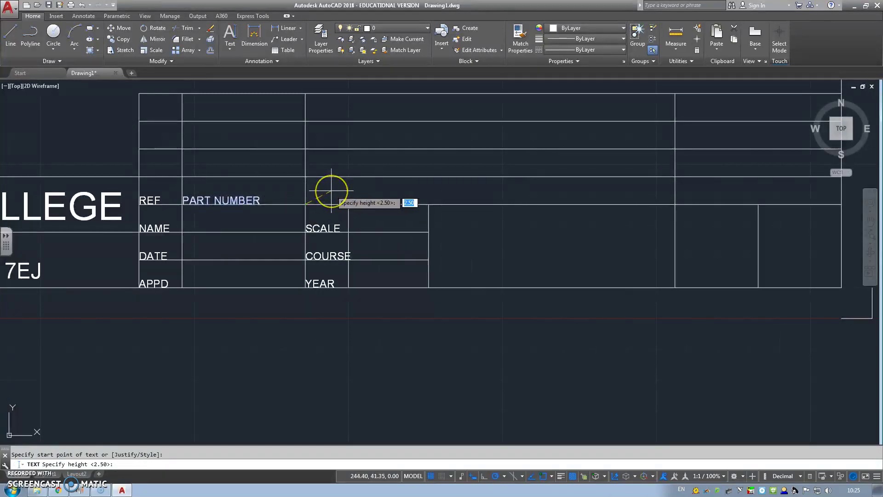
pyautogui.press('Return')
pyautogui.press('Return')
pyautogui.write('DE')
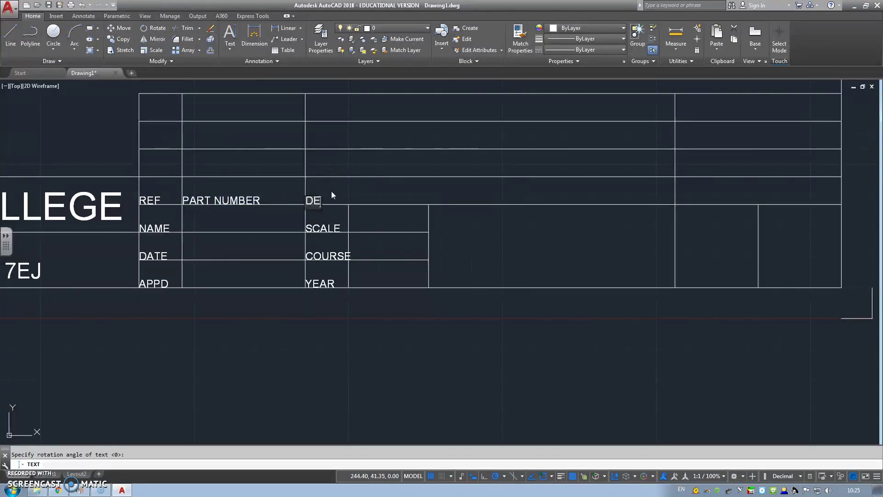
pyautogui.write('SCRIPTION')
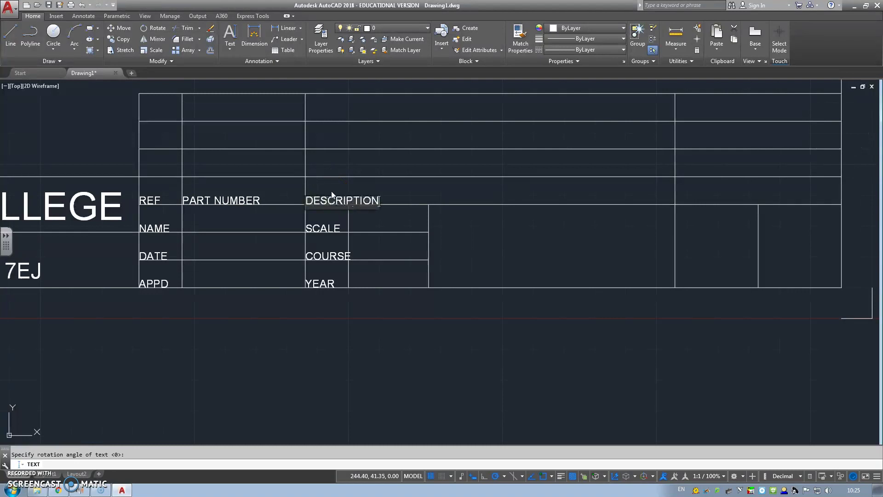
pyautogui.press('Return')
pyautogui.press('Return')
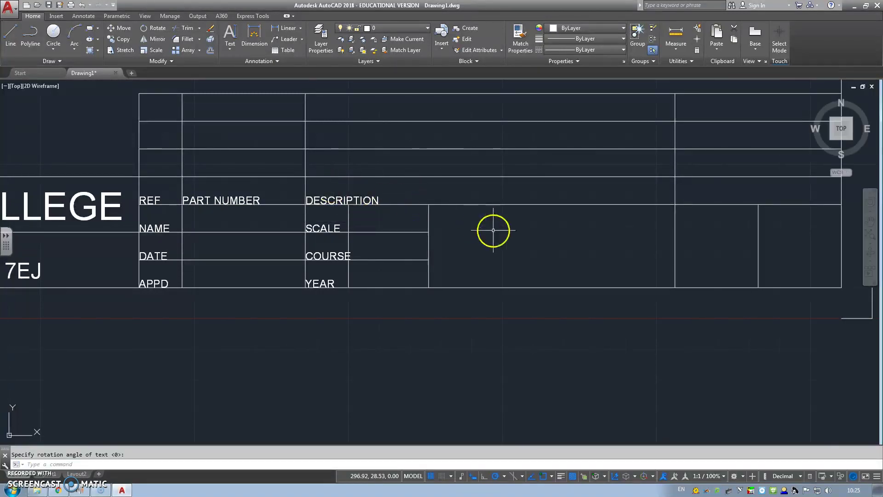
pyautogui.moveTo(491, 230); pyautogui.dragTo(427, 232, button='middle')
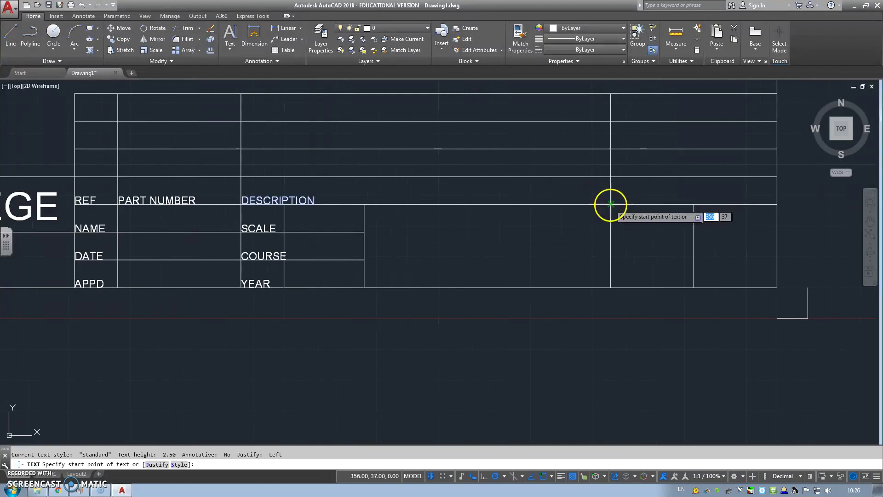
pyautogui.click(611, 204)
pyautogui.press('Return')
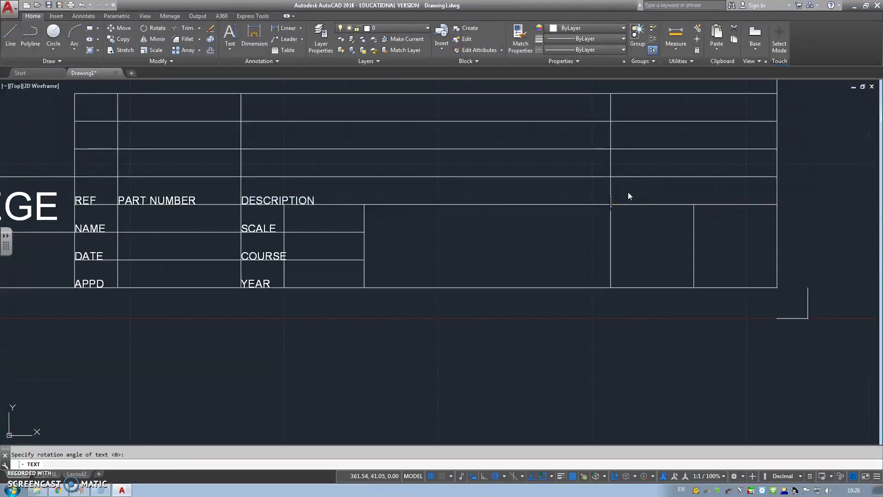
pyautogui.write('MATERIAL')
pyautogui.press('Return')
pyautogui.press('Return')
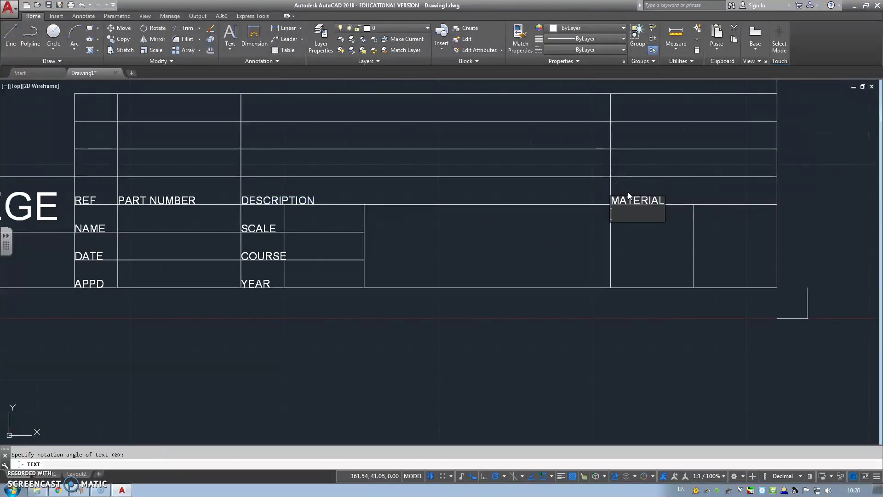
pyautogui.click(219, 201)
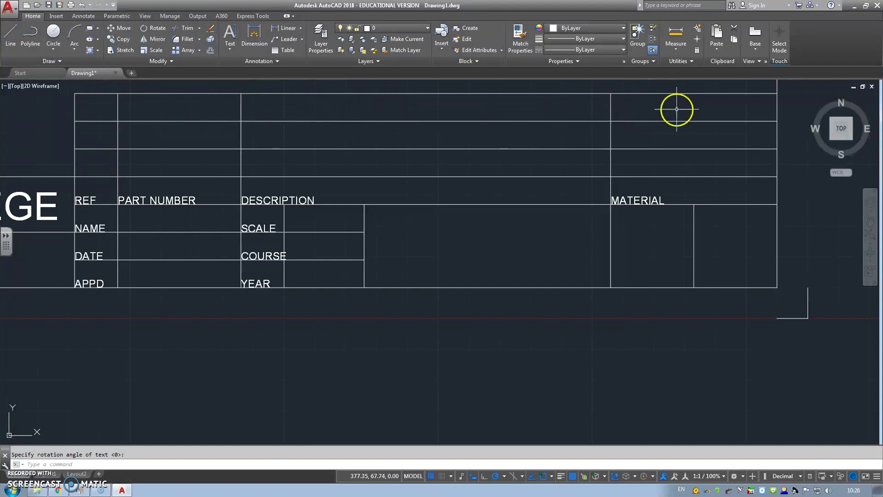
# Step: Add the TITLE label in the large cell beside SCALE
pyautogui.moveTo(450, 276); pyautogui.dragTo(378, 266, button='middle')
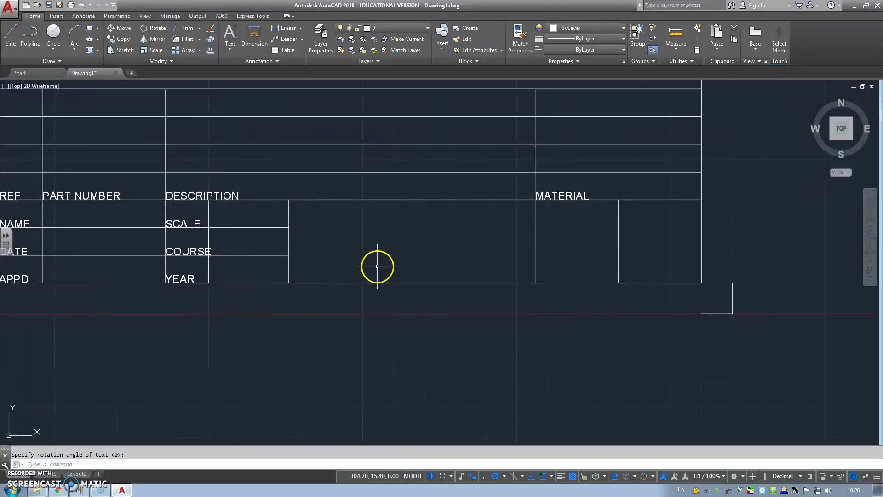
pyautogui.press('Return')
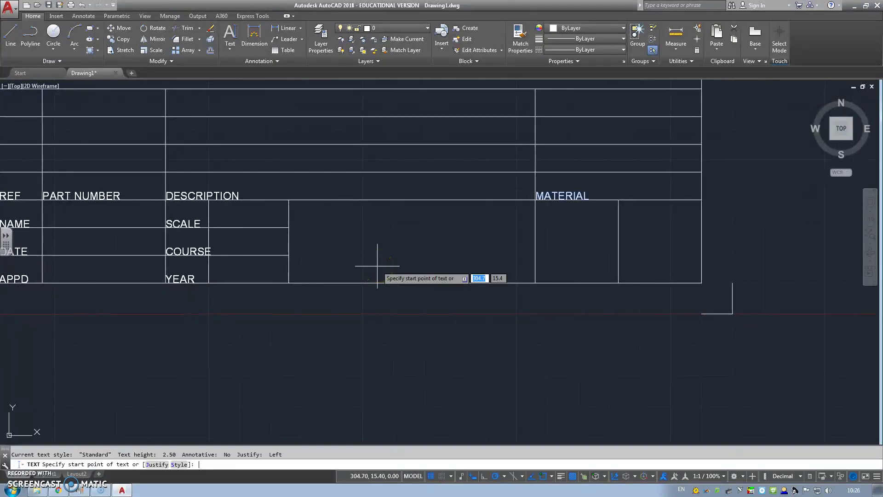
pyautogui.click(289, 227)
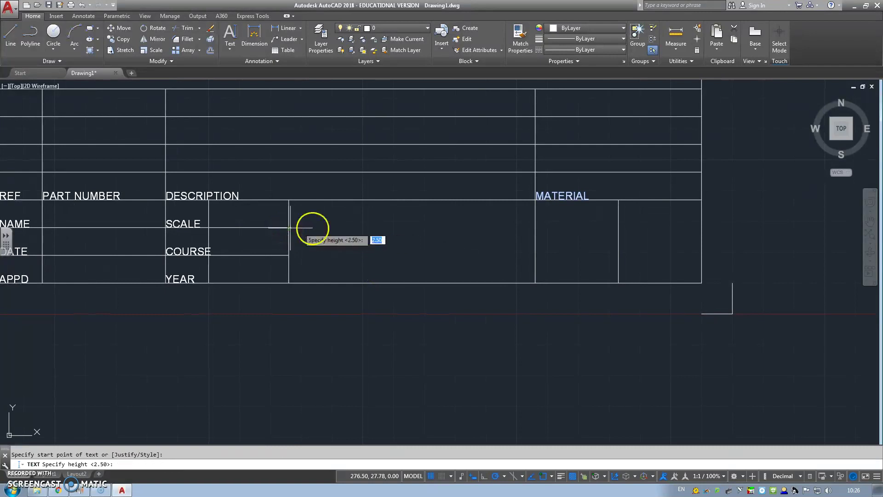
pyautogui.press('Return')
pyautogui.press('Return')
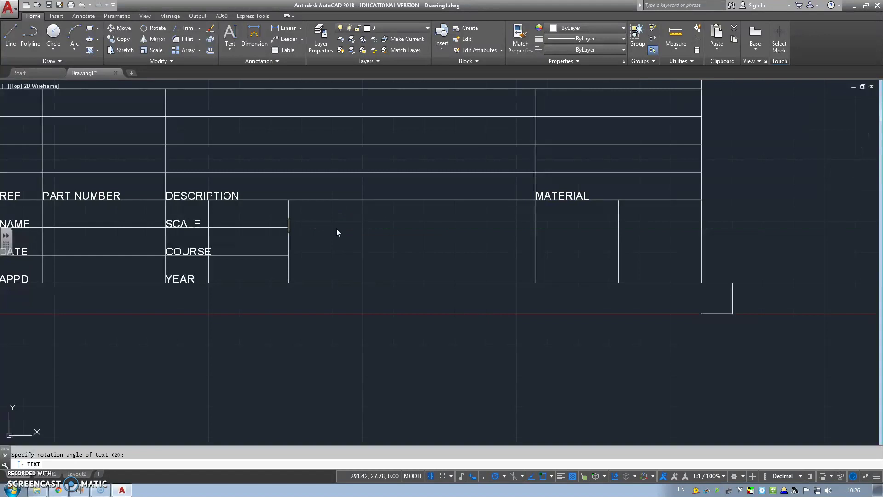
pyautogui.write('TITLE')
pyautogui.press('Return')
pyautogui.press('Return')
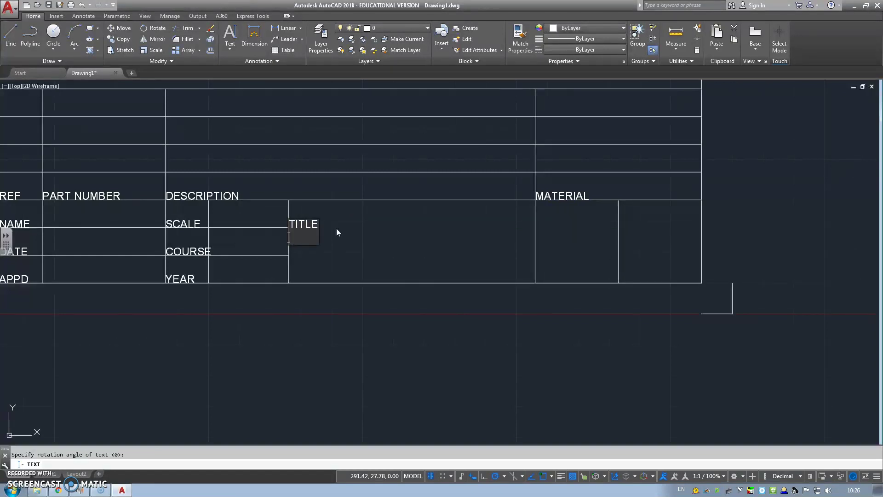
# Step: Place the PROJECTION label in the cell below MATERIAL
pyautogui.press('Return')
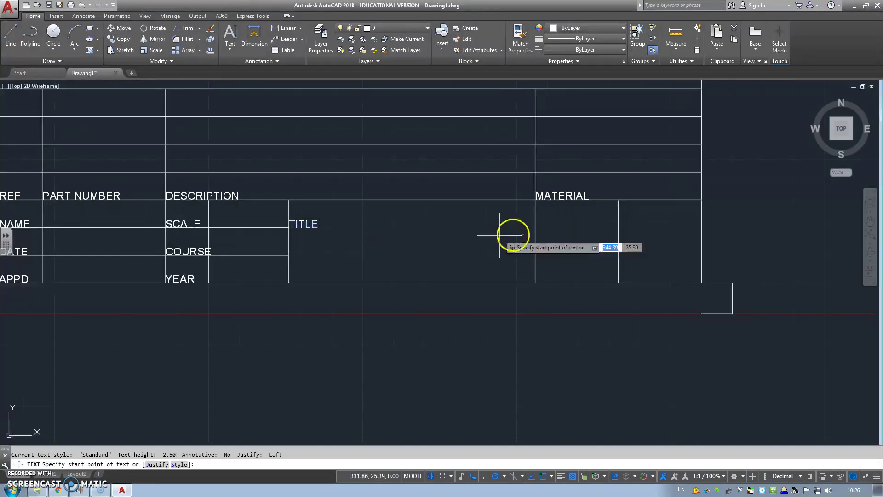
pyautogui.click(535, 227)
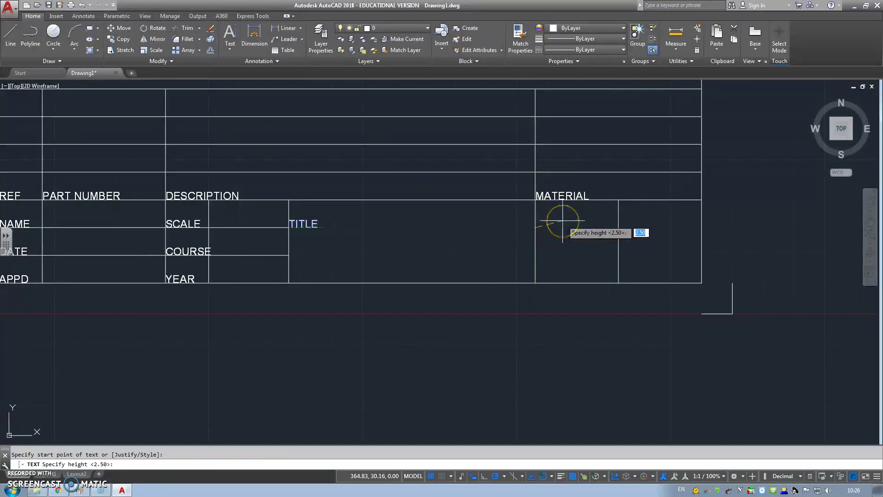
pyautogui.press('Return')
pyautogui.press('Return')
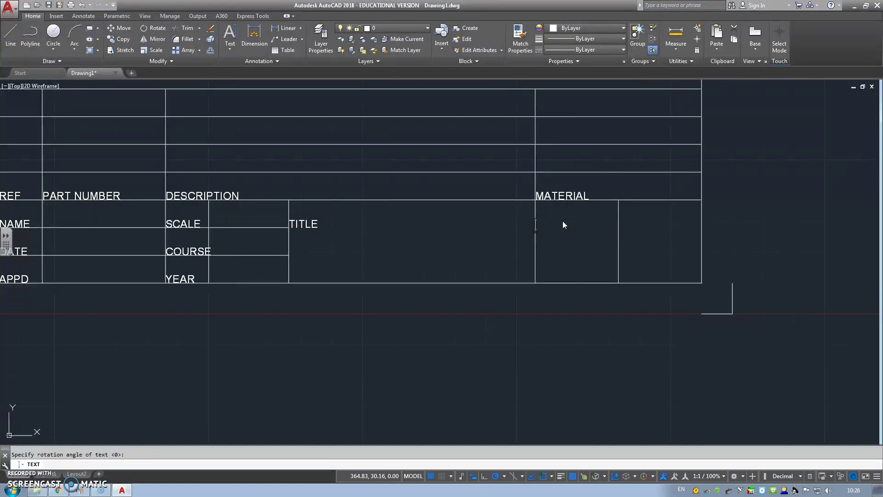
pyautogui.write('PROJECTION')
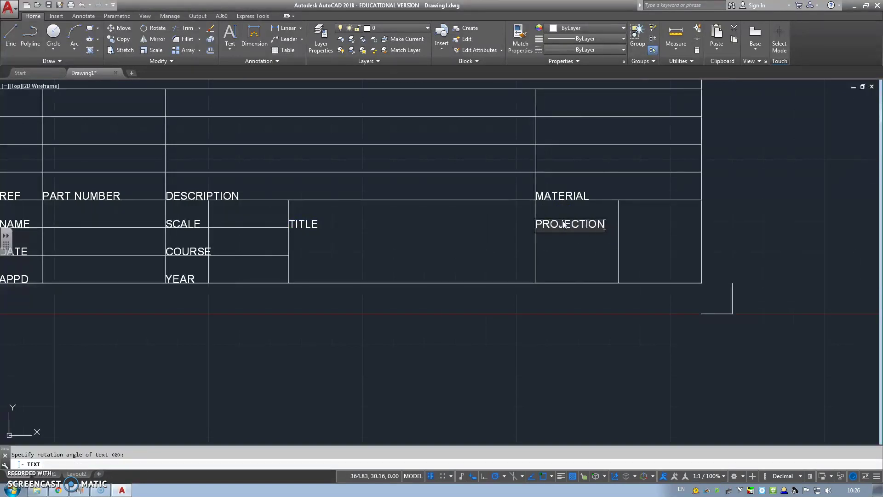
pyautogui.press('Return')
pyautogui.press('Return')
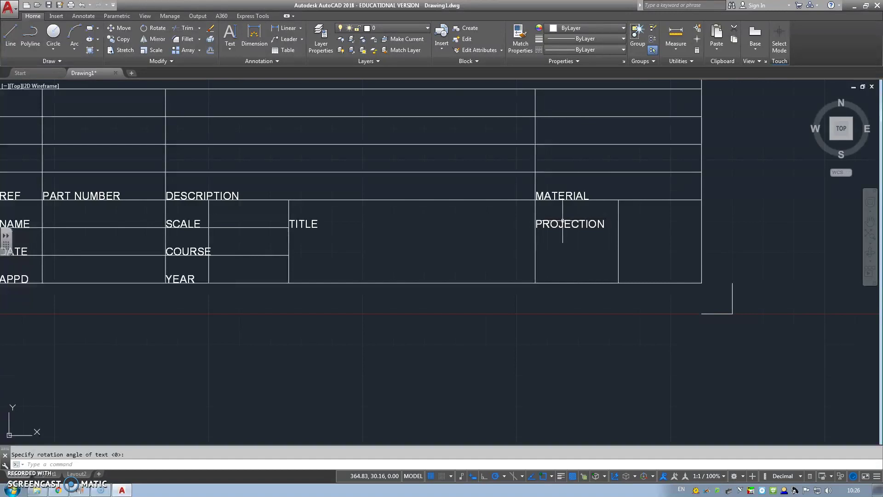
# Step: Add the DRAWING NO label at height 2.5 in the cell right of PROJECTION
pyautogui.press('Return')
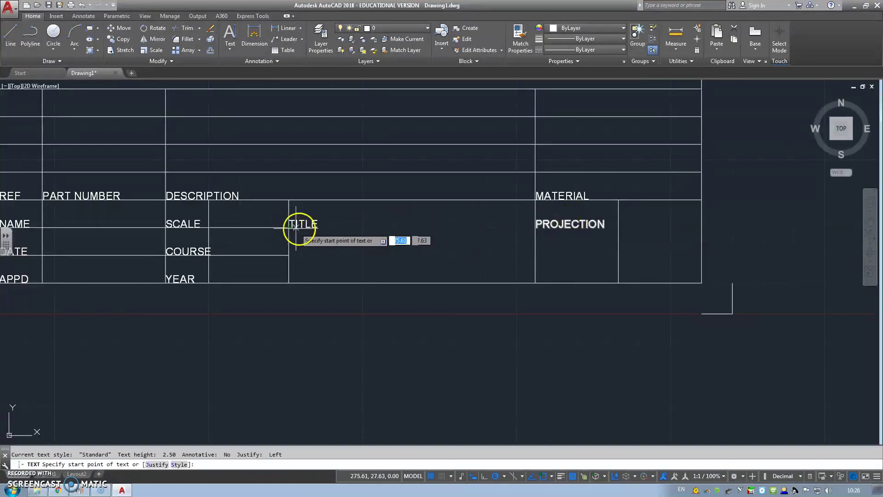
pyautogui.click(619, 227)
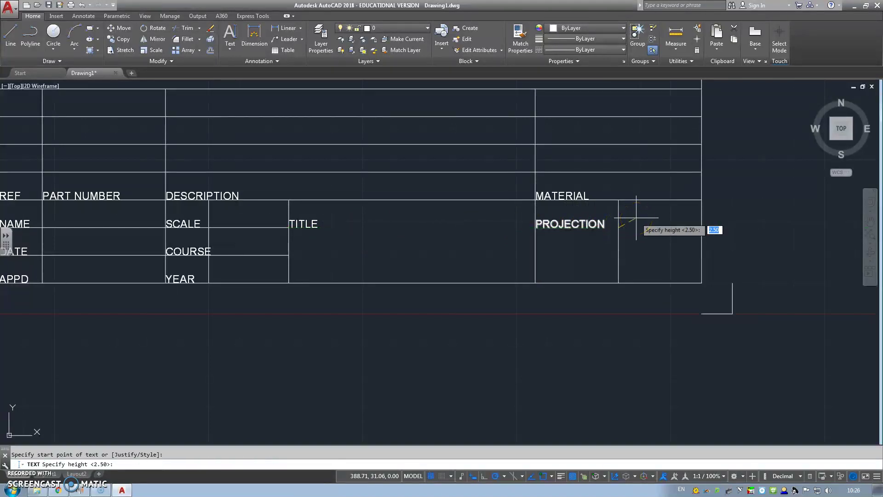
pyautogui.write('FIRST')
pyautogui.press('space')
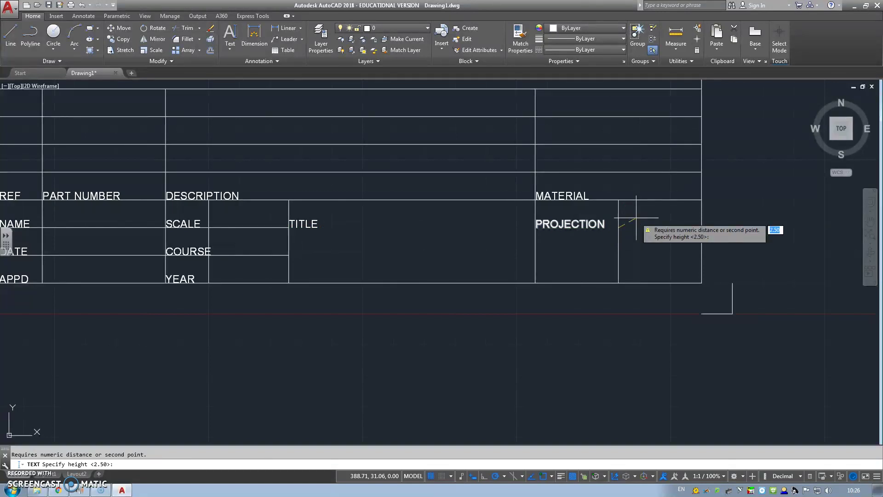
pyautogui.press('Return')
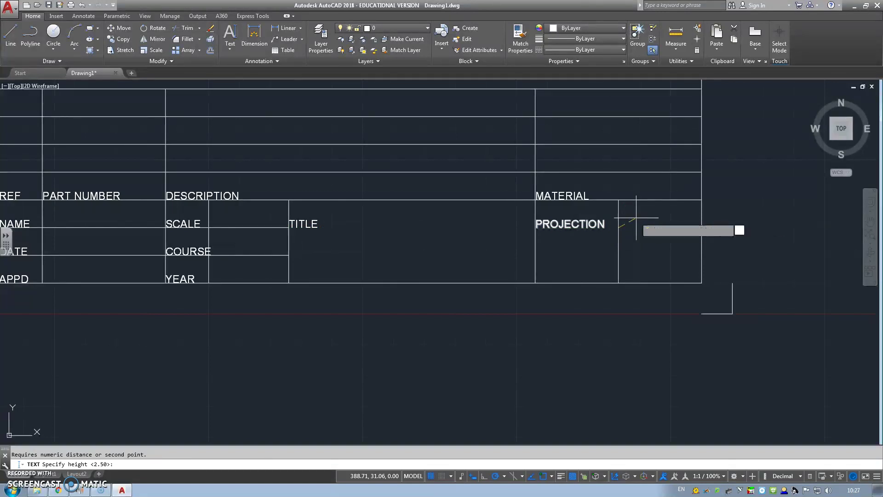
pyautogui.press('Return')
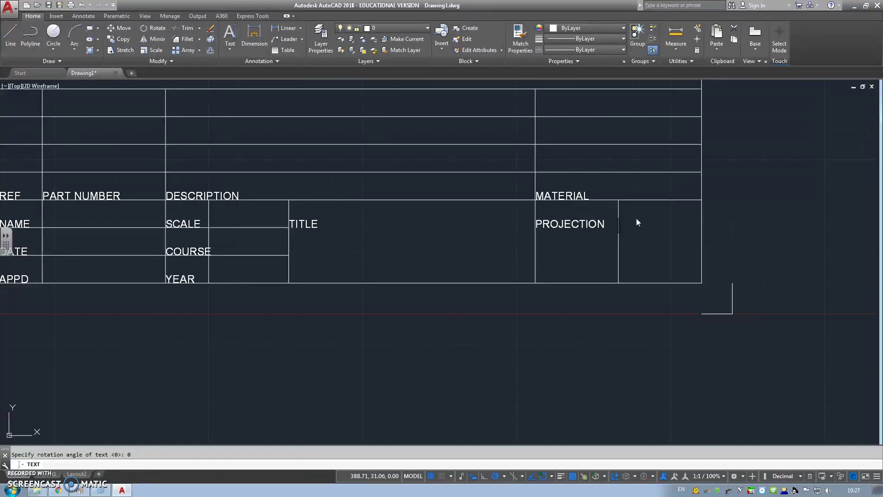
pyautogui.write('DRAWING')
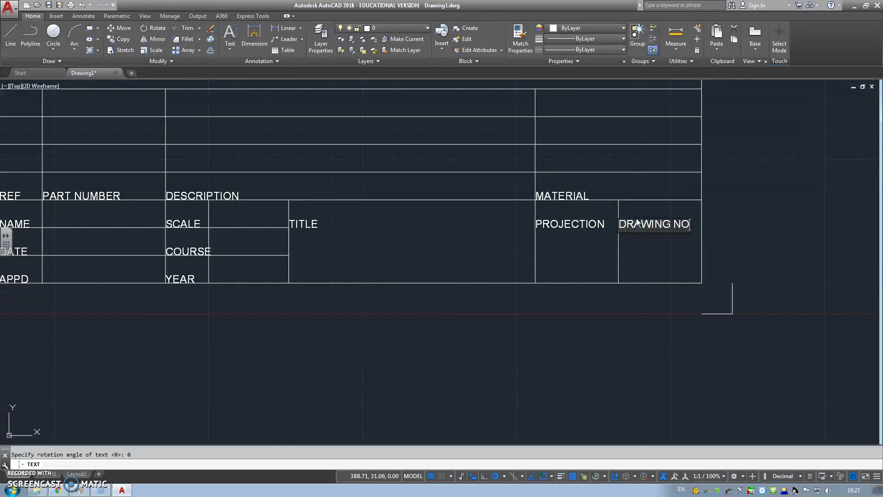
pyautogui.write(' NO')
pyautogui.press('Return')
pyautogui.press('Return')
pyautogui.moveTo(190, 285); pyautogui.dragTo(214, 281, button='middle')
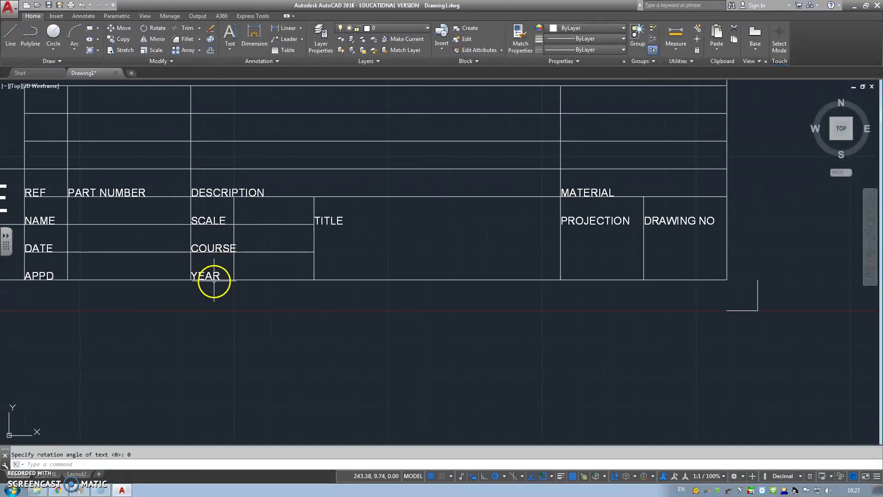
pyautogui.click(230, 46)
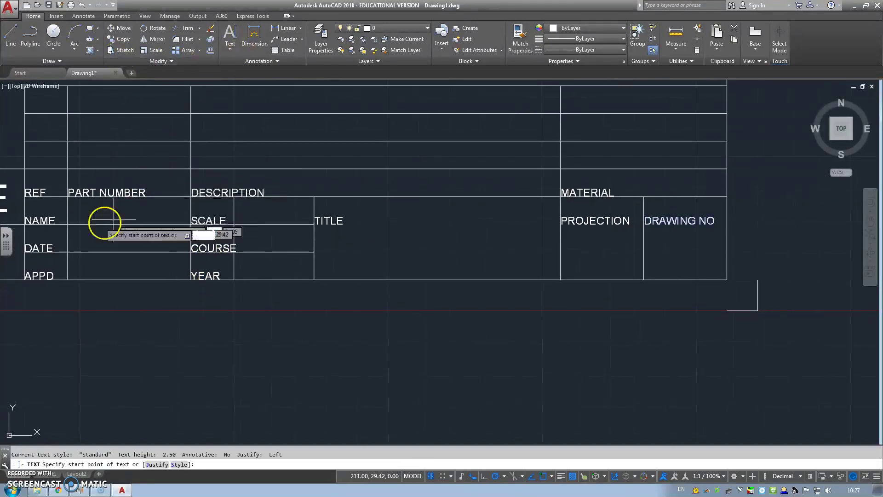
# Step: Enter the placeholder YOUR NAME in the NAME row
pyautogui.click(68, 224)
pyautogui.press('Return')
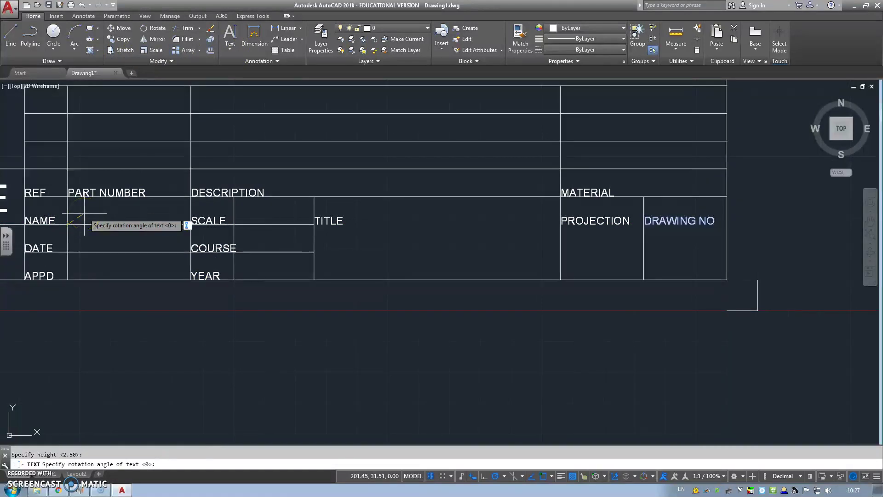
pyautogui.press('Return')
pyautogui.write('YOUR NAME')
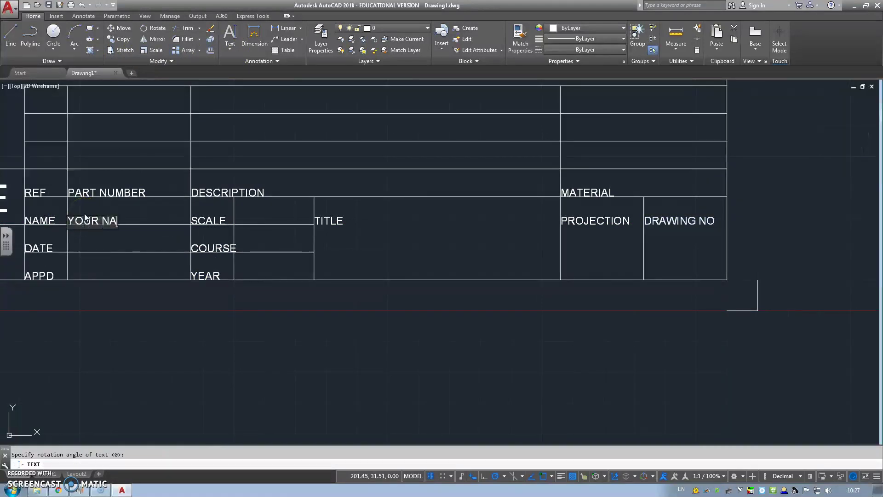
pyautogui.press('Return')
pyautogui.press('Return')
# Step: Enter the date placeholder XX/XX/XX in the DATE row
pyautogui.press('Return')
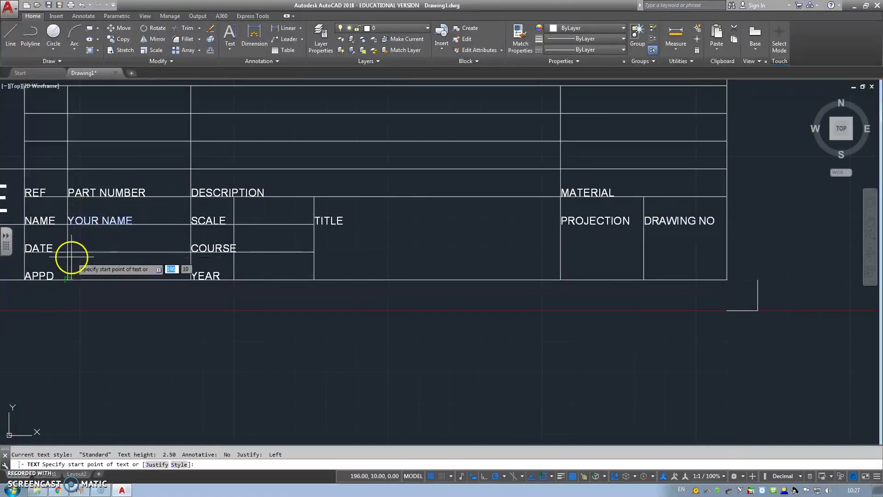
pyautogui.click(68, 252)
pyautogui.press('Return')
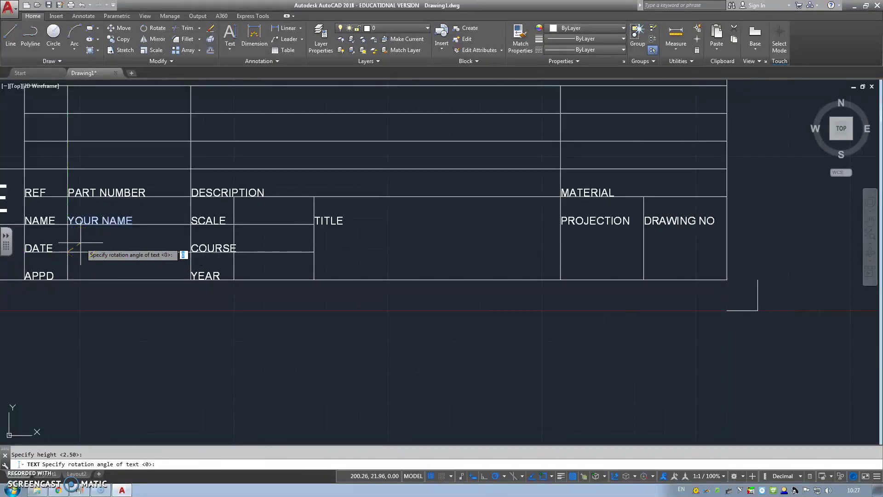
pyautogui.press('Return')
pyautogui.write('XX/XX')
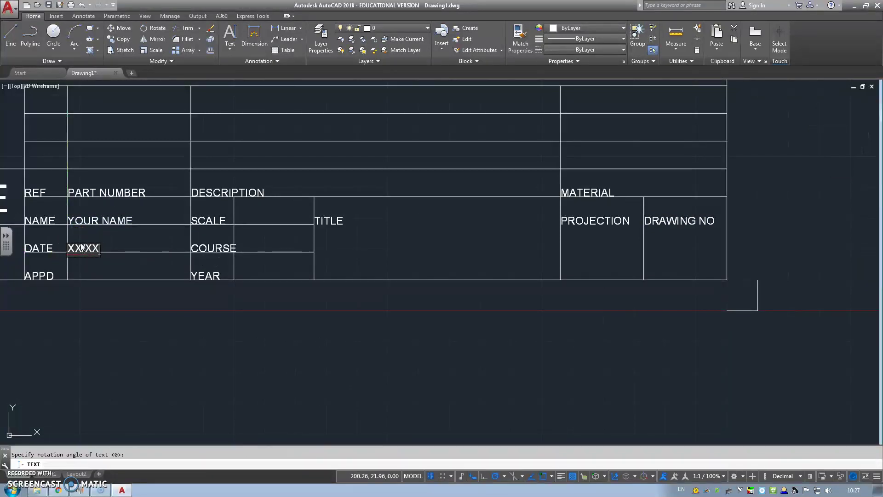
pyautogui.write('/XX')
pyautogui.press('Return')
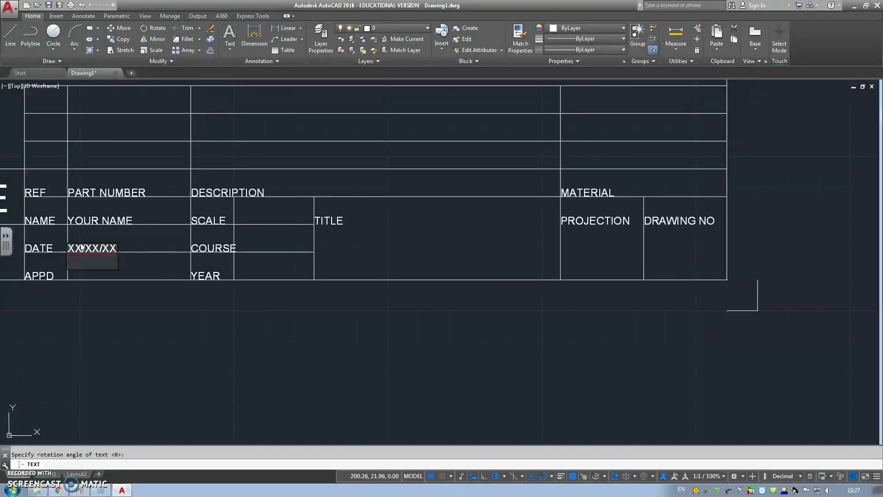
pyautogui.press('Return')
# Step: Enter the placeholder YOUR INSTRUCTOR in the APPD row
pyautogui.press('Return')
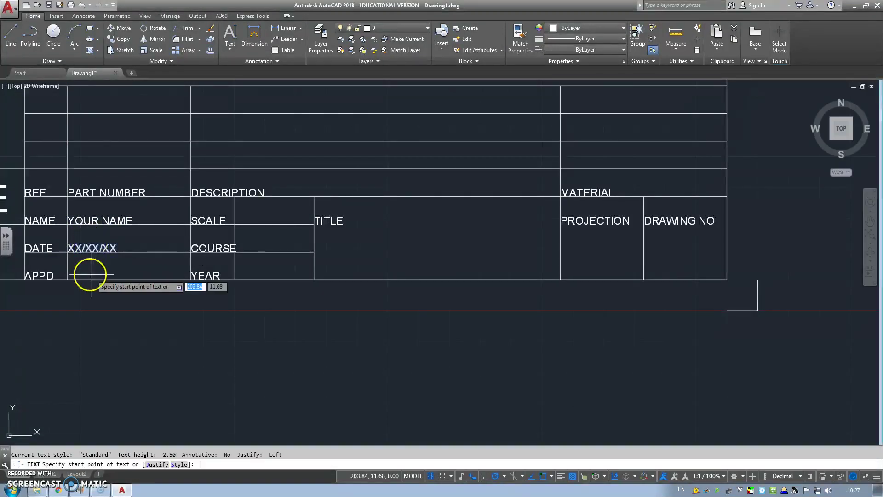
pyautogui.click(67, 279)
pyautogui.press('Return')
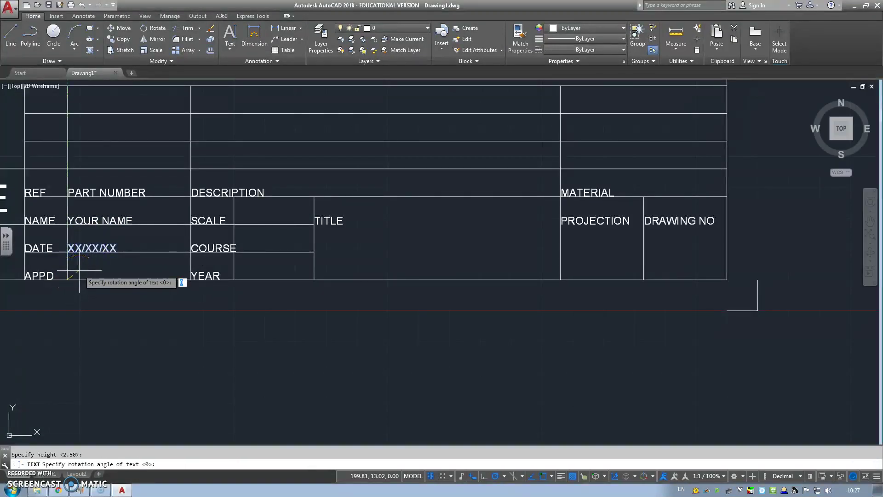
pyautogui.press('Return')
pyautogui.write('YOUR INSTR')
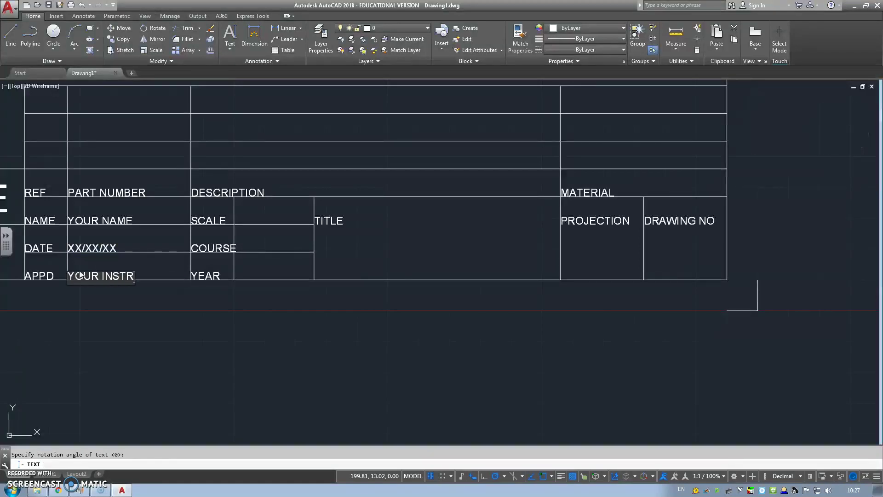
pyautogui.write('UCTOR')
pyautogui.press('Return')
pyautogui.press('Return')
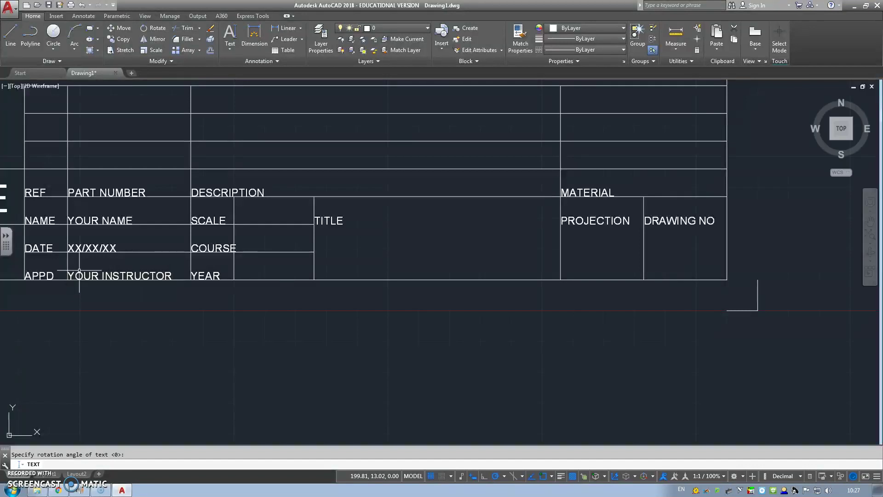
pyautogui.press('Return')
# Step: Write 1:1, COURSE TITLE and COURSE YEAR at default height in the cells beside SCALE, COURSE and YEAR
pyautogui.click(237, 224)
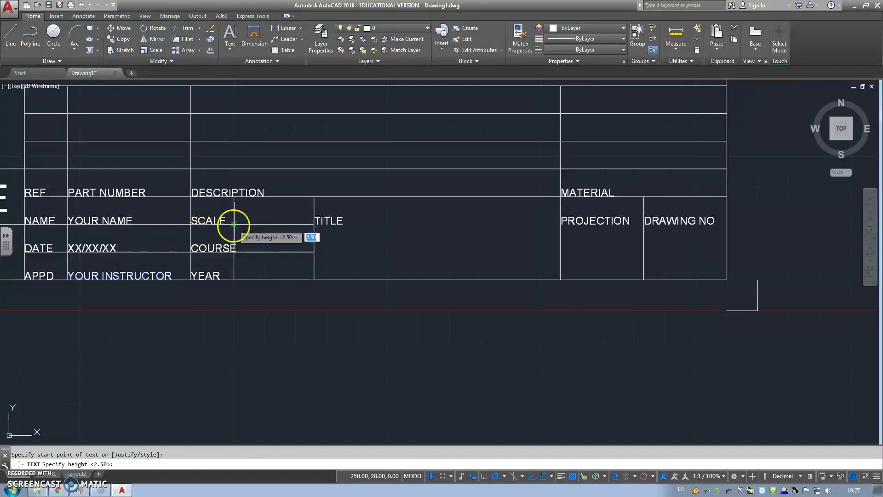
pyautogui.press('Return')
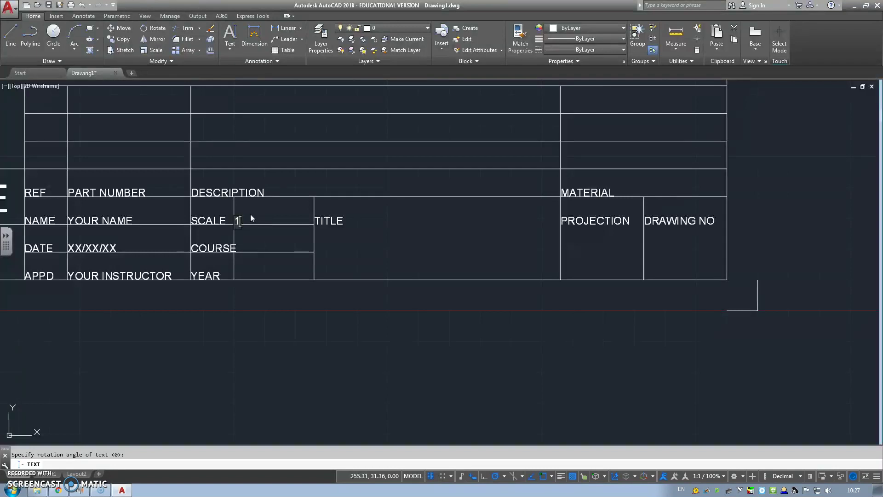
pyautogui.press('Return')
pyautogui.press('Return')
pyautogui.press('Return')
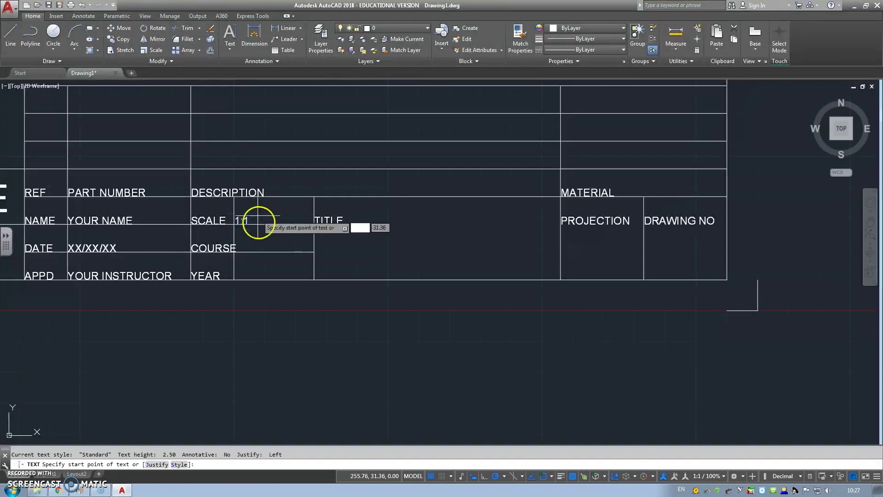
pyautogui.click(234, 253)
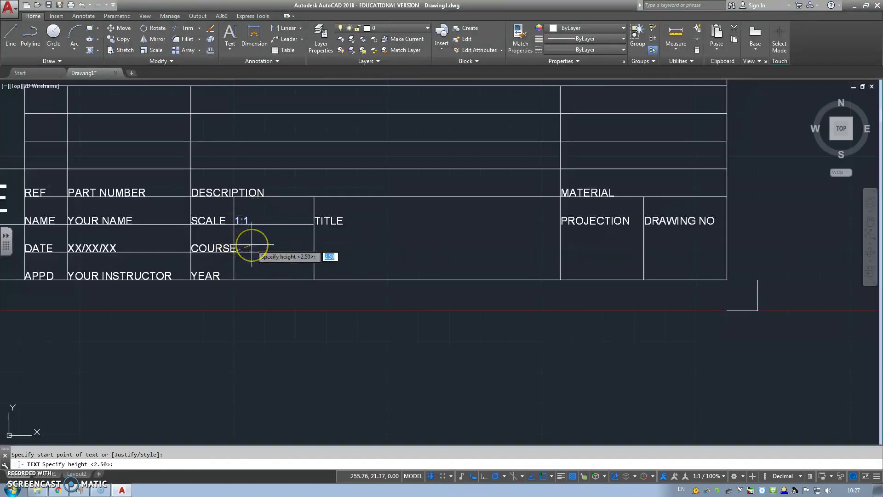
pyautogui.press('Return')
pyautogui.press('Return')
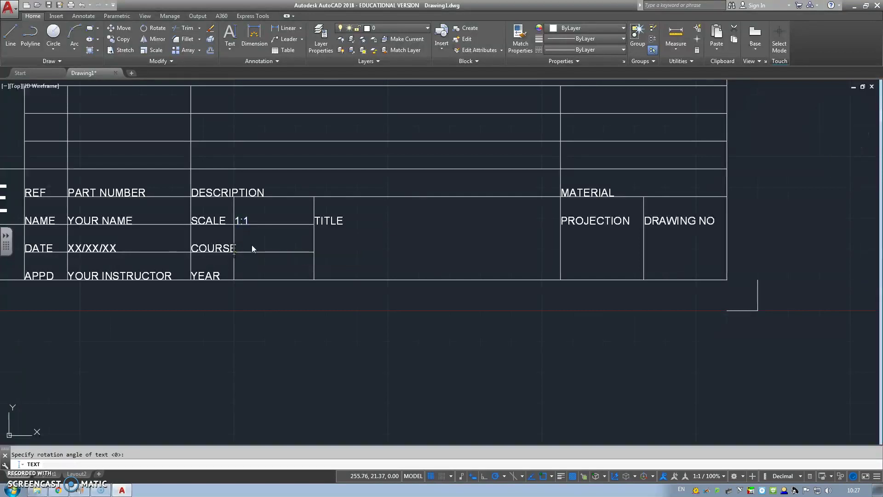
pyautogui.write('CourseON')
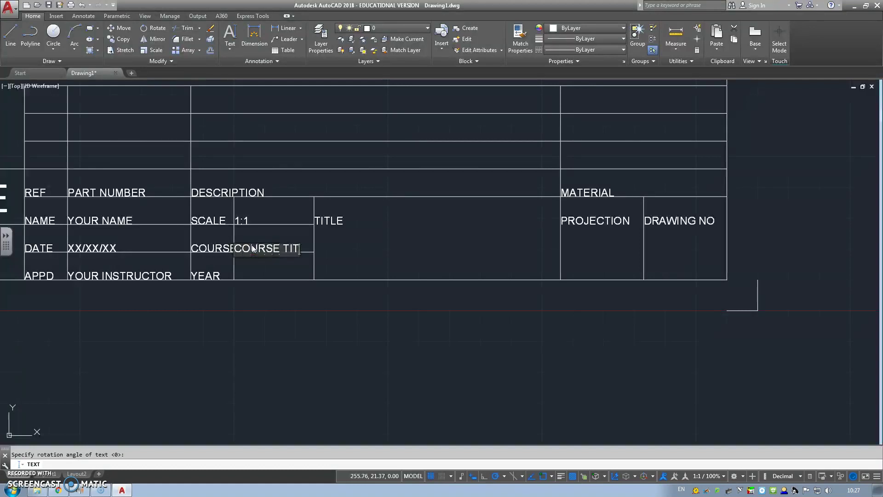
pyautogui.press('Return')
pyautogui.press('Return')
pyautogui.press('Return')
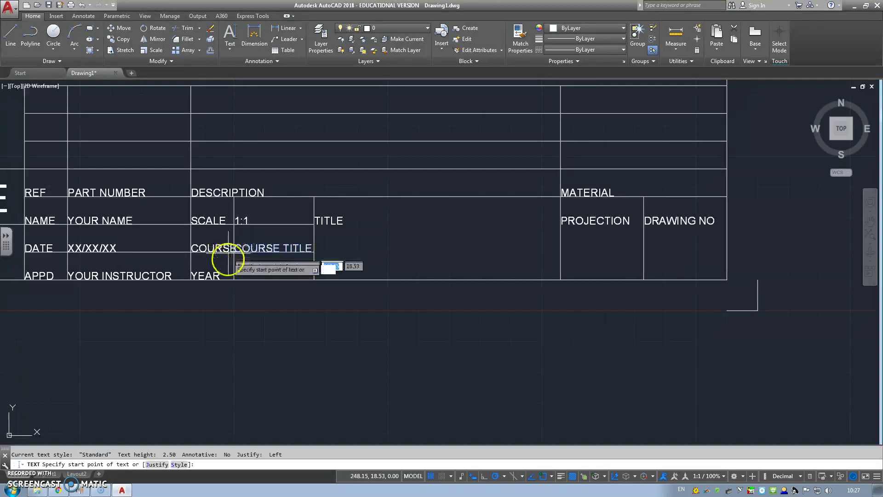
pyautogui.click(233, 279)
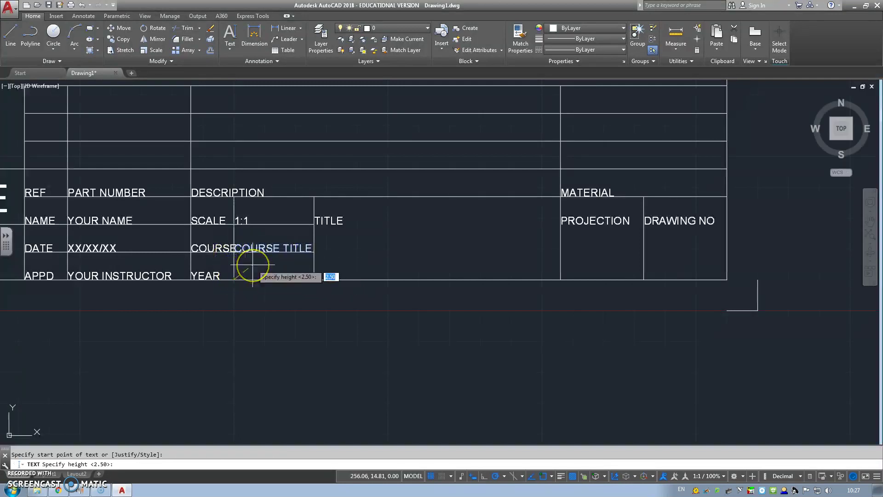
pyautogui.press('Return')
pyautogui.press('Return')
pyautogui.write('COURSE')
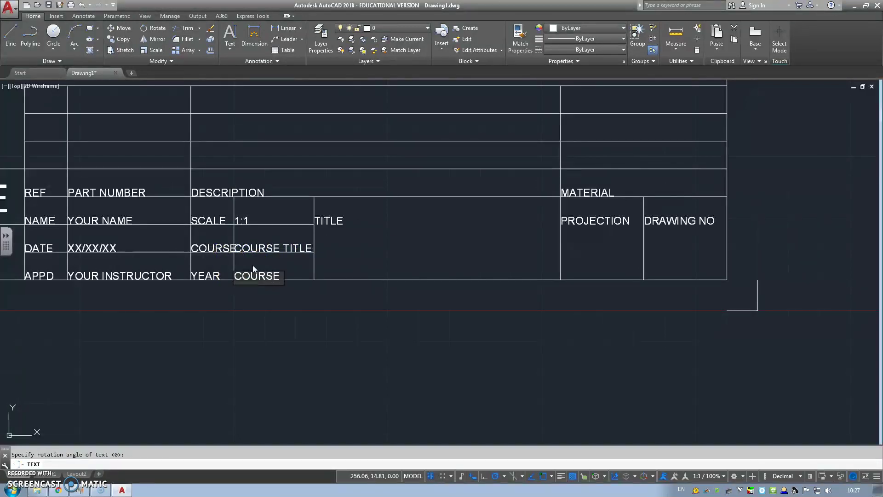
pyautogui.write(' YEAR')
pyautogui.press('Return')
pyautogui.press('Return')
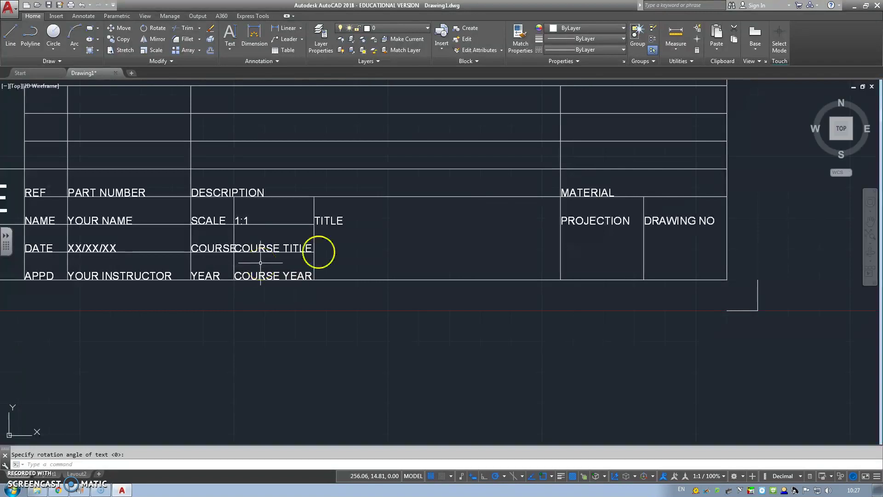
pyautogui.press('Return')
# Step: Write DOCUMENT TITLE at height 2.5 under TITLE, correcting a mistyped first attempt
pyautogui.click(326, 251)
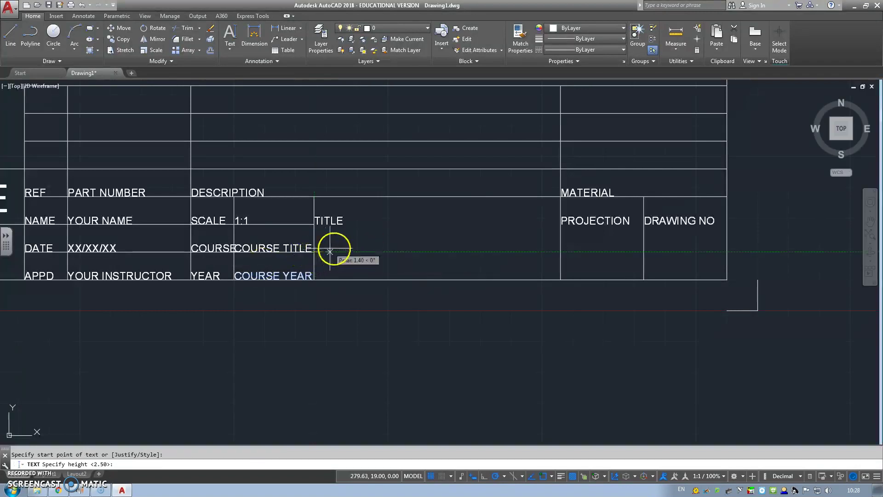
pyautogui.press('Return')
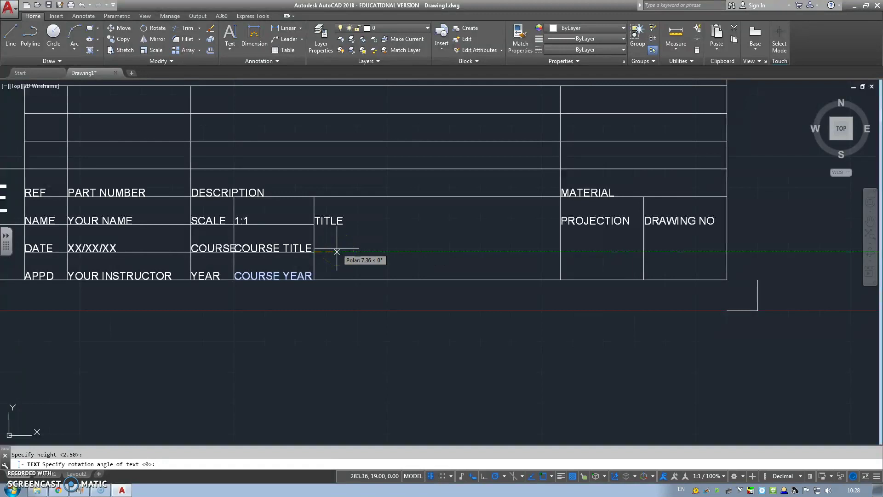
pyautogui.press('Return')
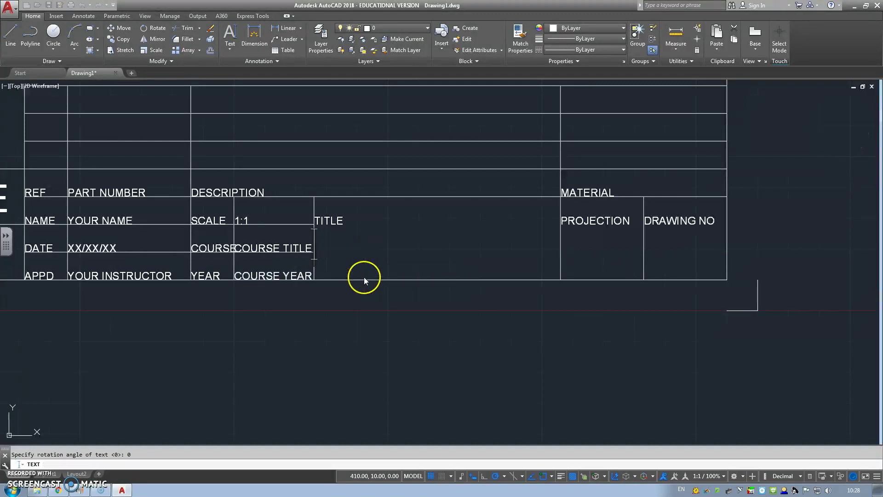
pyautogui.press('Return')
pyautogui.press('Return')
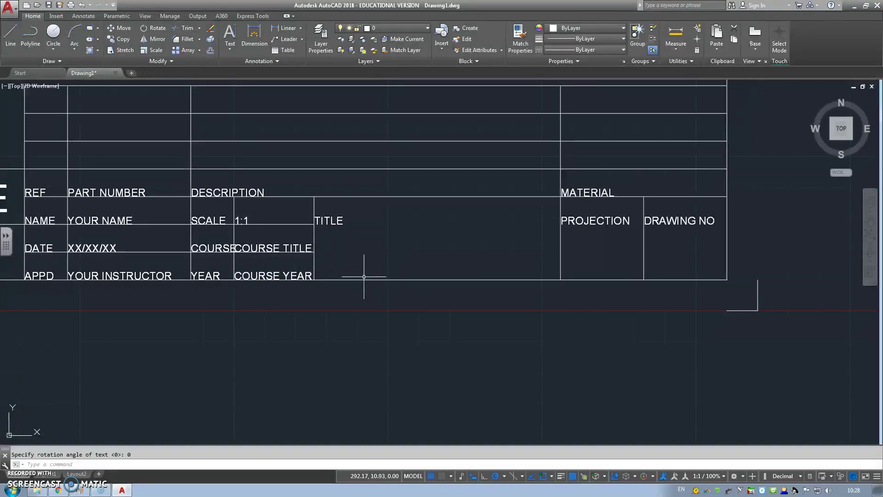
pyautogui.click(314, 251)
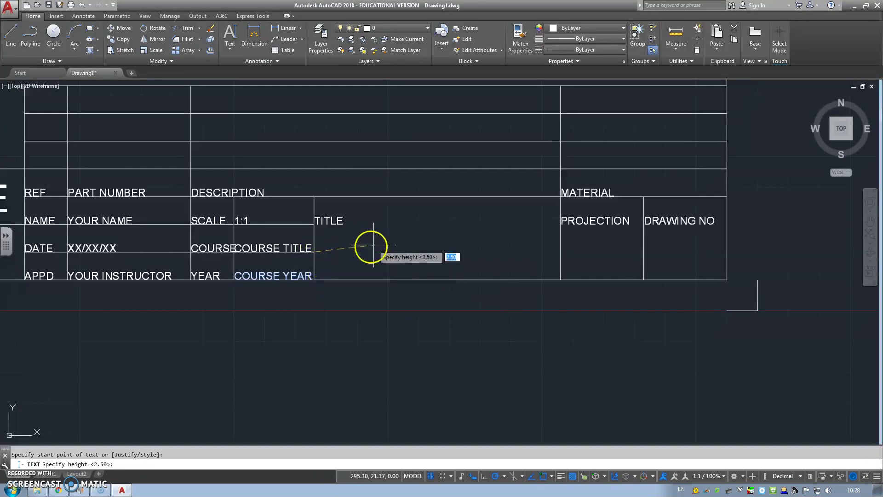
pyautogui.write('2.5')
pyautogui.press('Return')
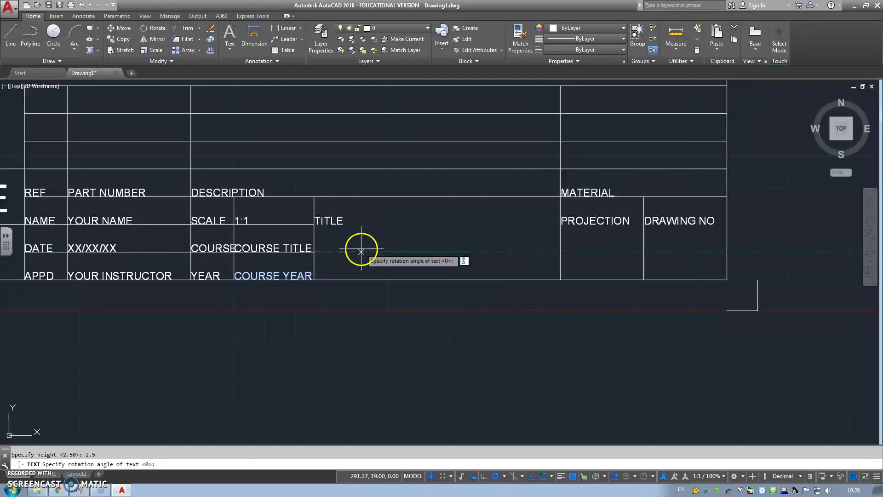
pyautogui.press('Return')
pyautogui.write('d')
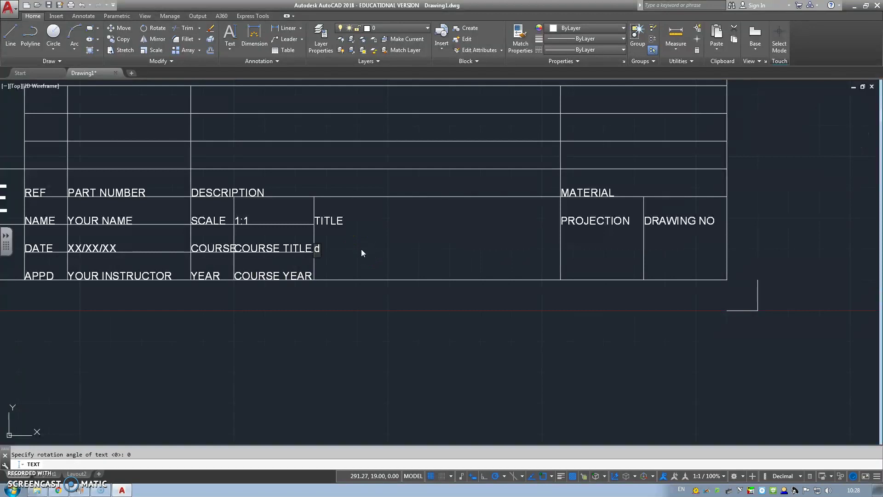
pyautogui.write('OCUMENT title')
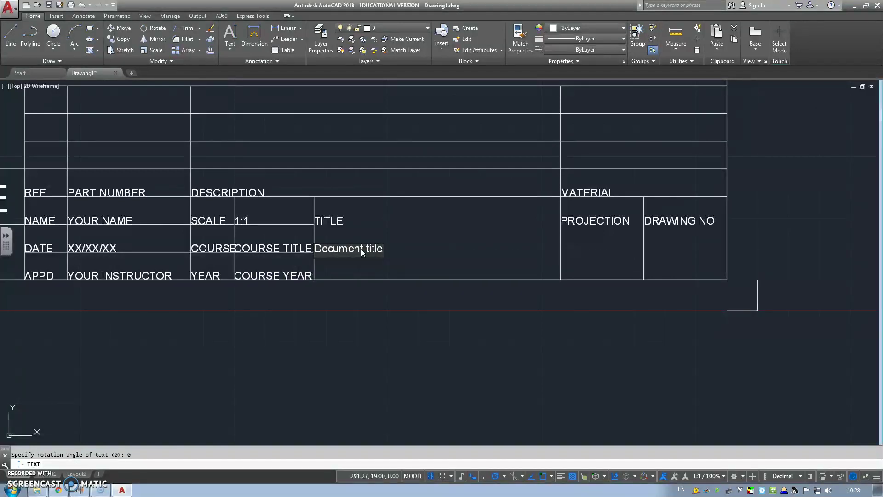
pyautogui.hotkey('ctrl', 'a')
pyautogui.press('BackSpace')
pyautogui.write('tit')
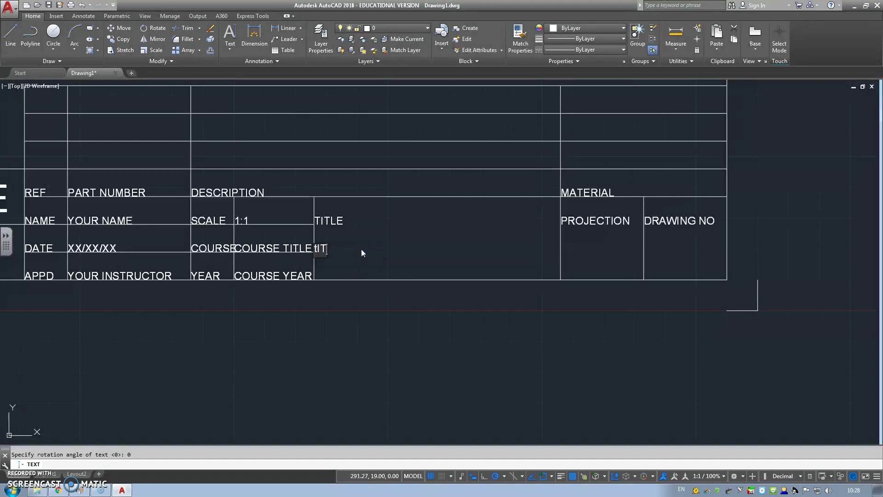
pyautogui.press('BackSpace')
pyautogui.press('BackSpace')
pyautogui.press('BackSpace')
pyautogui.write('DOCUMENT TITLE')
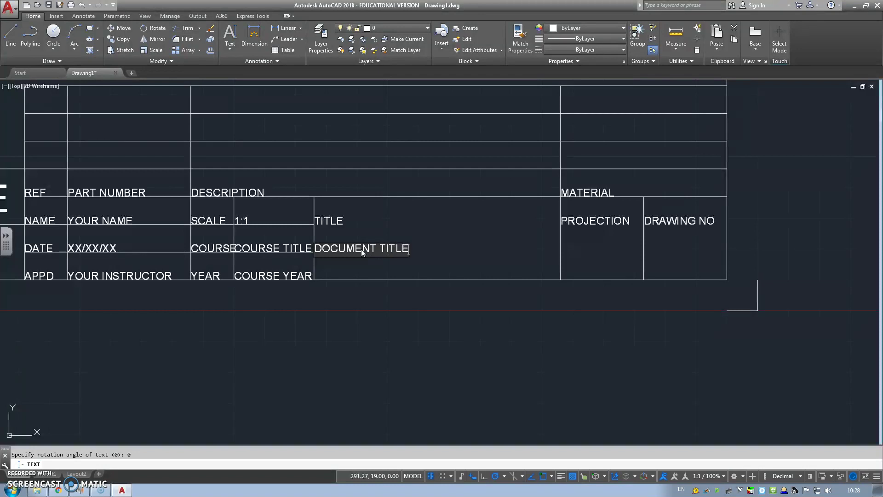
pyautogui.press('Return')
pyautogui.press('Return')
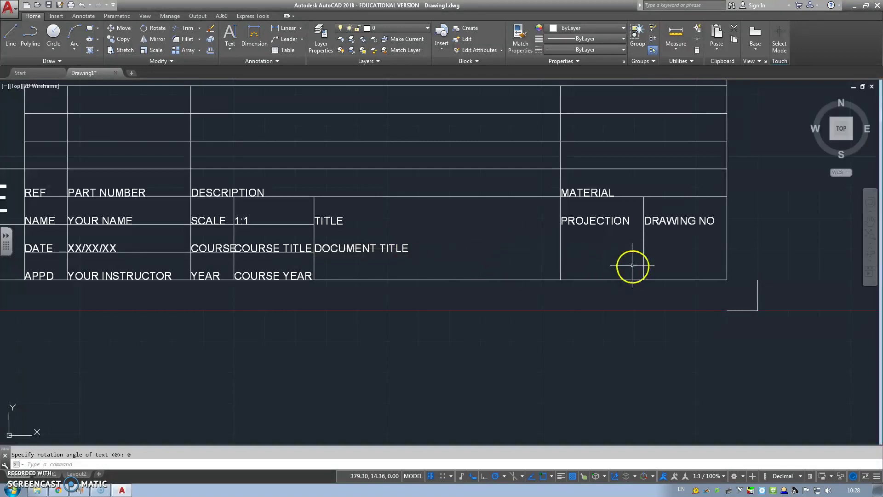
# Step: Begin the drawing number entry 001 under DRAWING NO at height 2.5, rotation 0
pyautogui.press('Return')
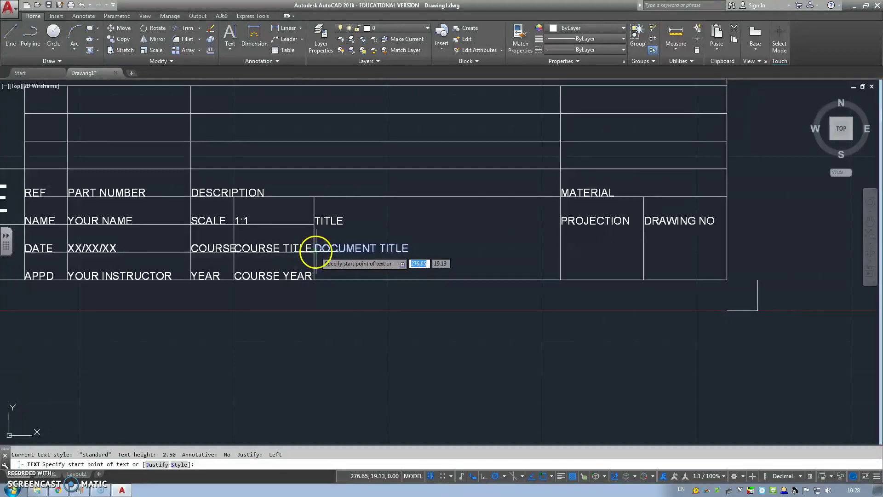
pyautogui.click(644, 252)
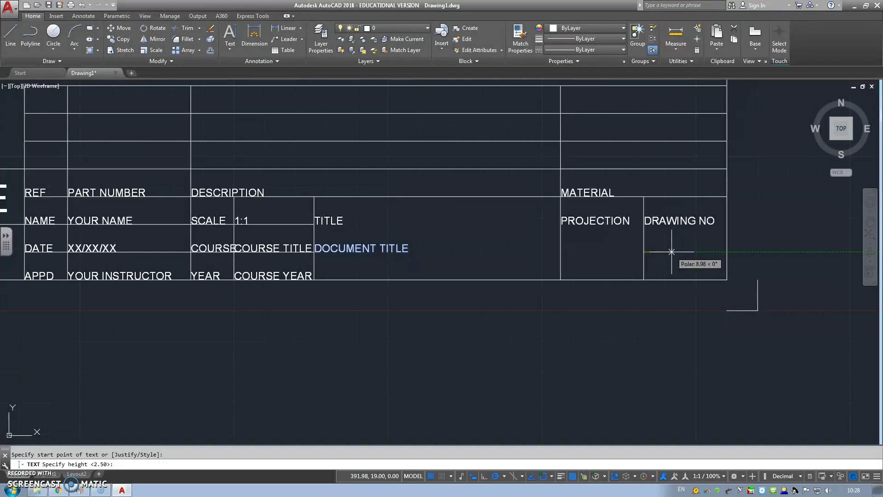
pyautogui.write('2.5')
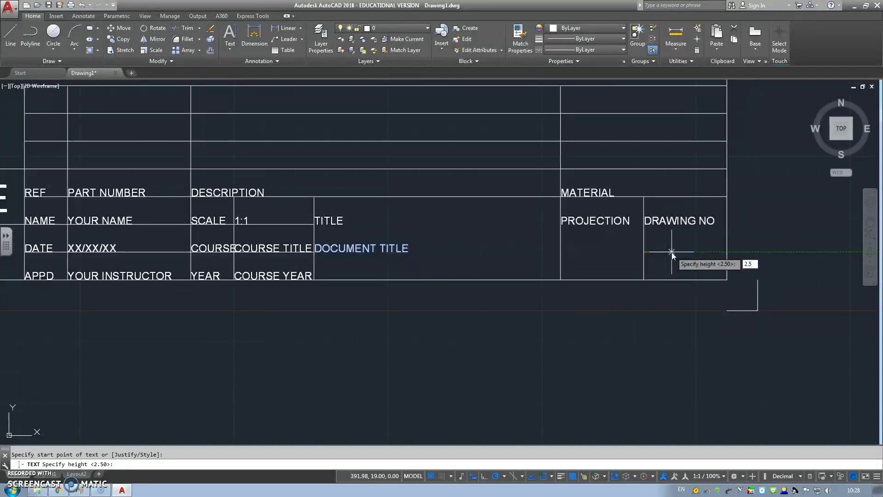
pyautogui.press('Return')
pyautogui.press('Return')
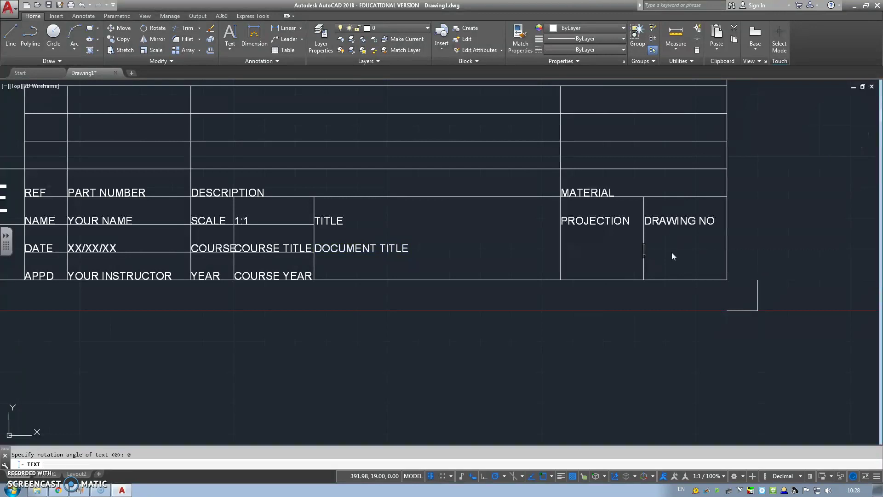
pyautogui.press('Return')
pyautogui.press('Return')
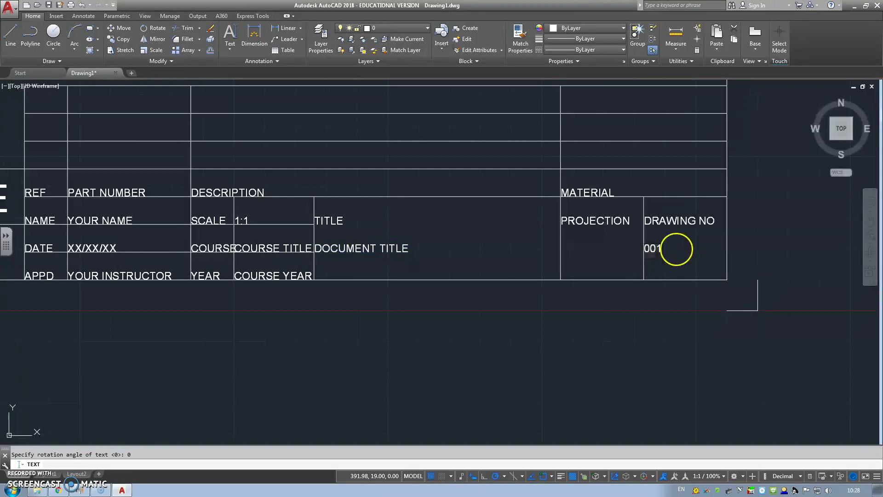
pyautogui.moveTo(346, 322); pyautogui.dragTo(409, 322, button='middle')
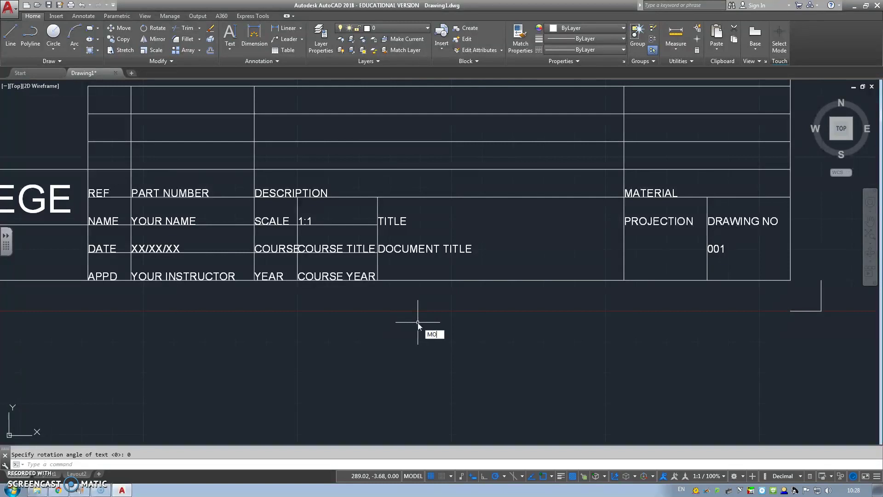
# Step: Start MOVE and select every title-block label and entry, from REF and PART NUMBER to APPD and XX/XX/XX
pyautogui.press('Return')
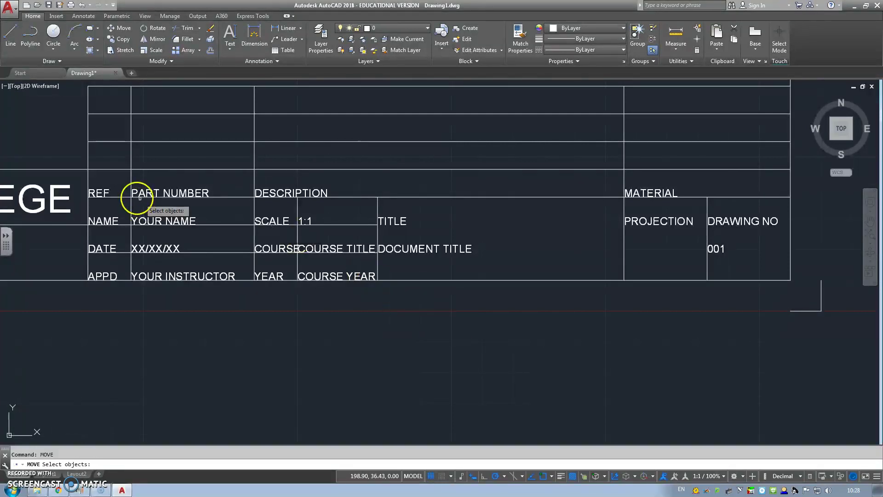
pyautogui.click(98, 191)
pyautogui.click(157, 188)
pyautogui.click(266, 190)
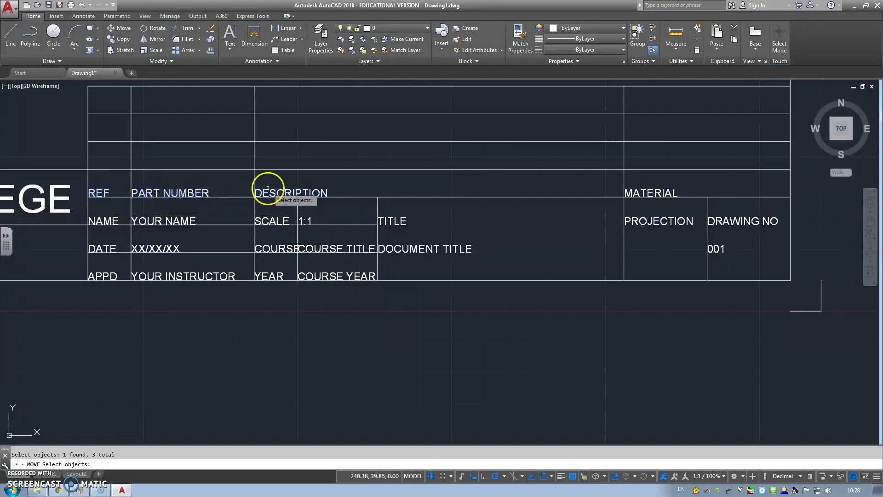
pyautogui.click(653, 191)
pyautogui.click(670, 220)
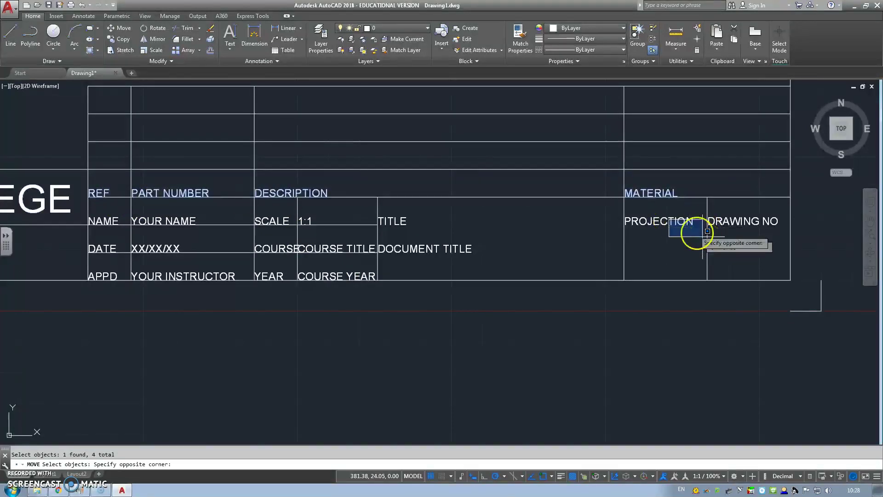
pyautogui.click(672, 226)
pyautogui.click(715, 248)
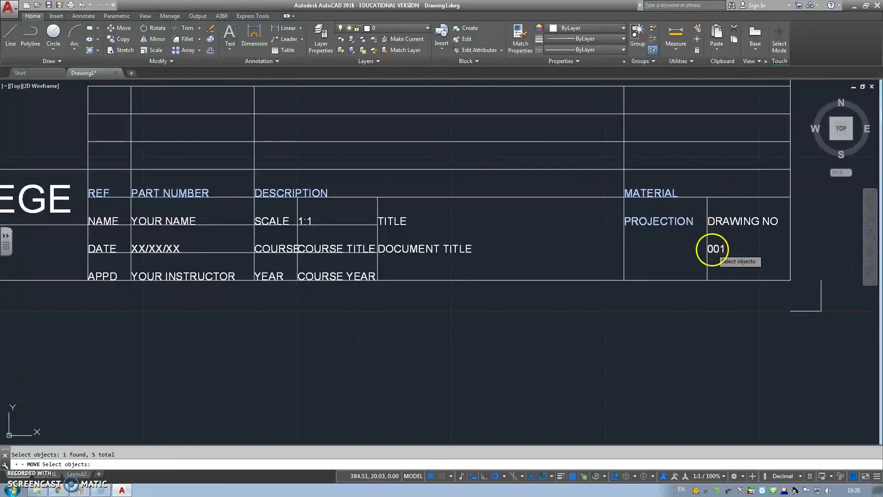
pyautogui.click(719, 220)
pyautogui.click(394, 220)
pyautogui.click(401, 250)
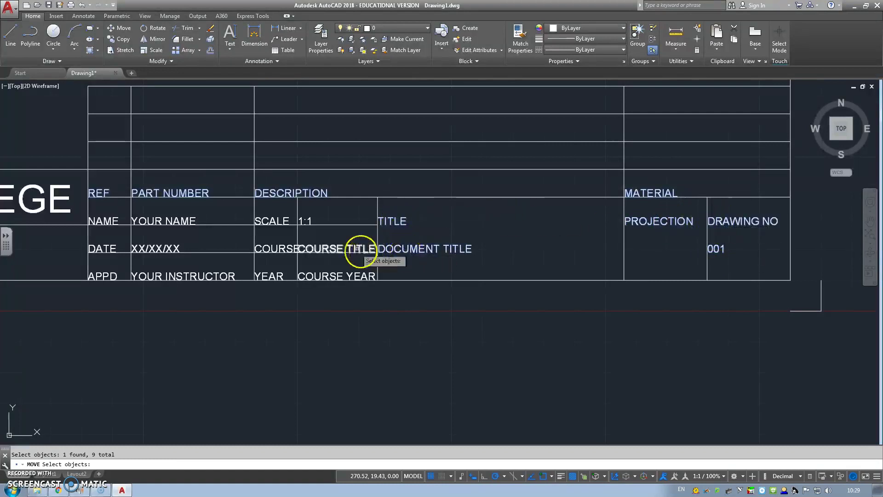
pyautogui.click(358, 249)
pyautogui.click(305, 221)
pyautogui.click(311, 275)
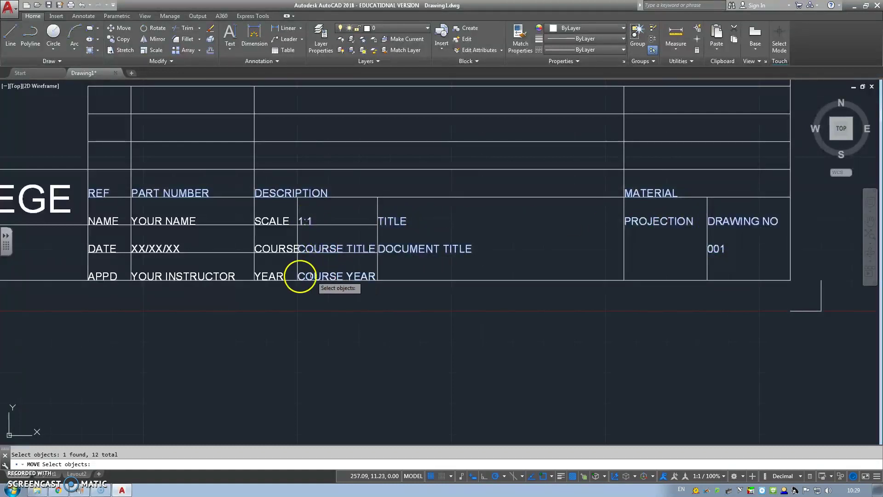
pyautogui.click(270, 276)
pyautogui.click(262, 248)
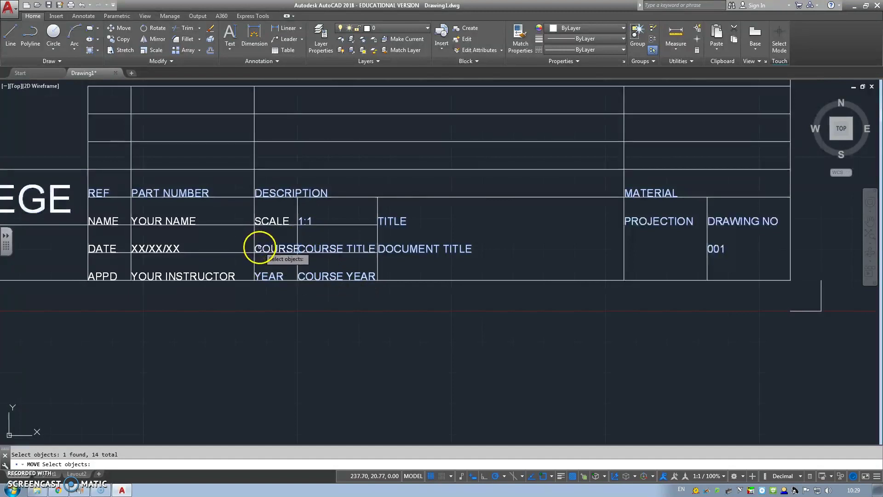
pyautogui.click(269, 227)
pyautogui.click(162, 226)
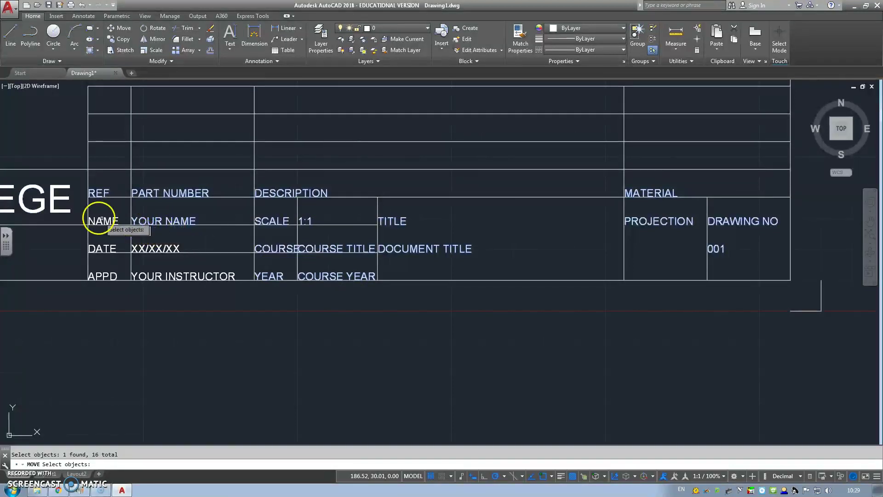
pyautogui.click(109, 249)
pyautogui.click(107, 249)
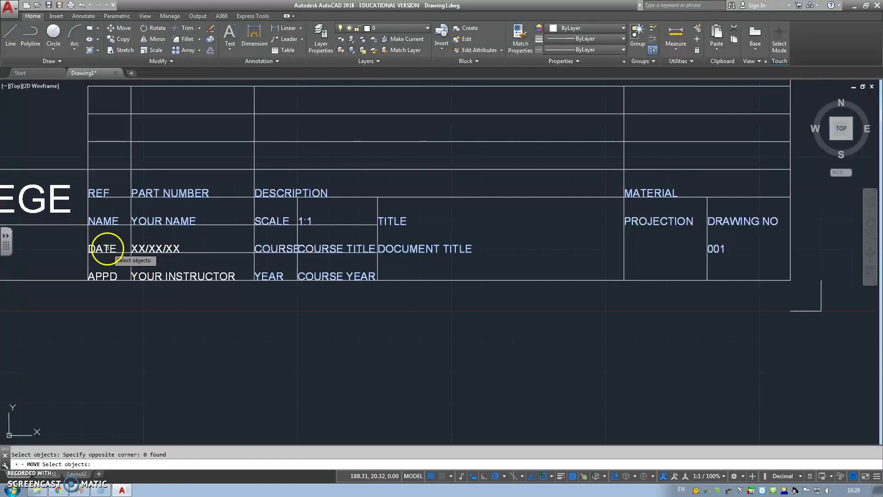
pyautogui.click(104, 249)
pyautogui.click(102, 276)
pyautogui.click(166, 277)
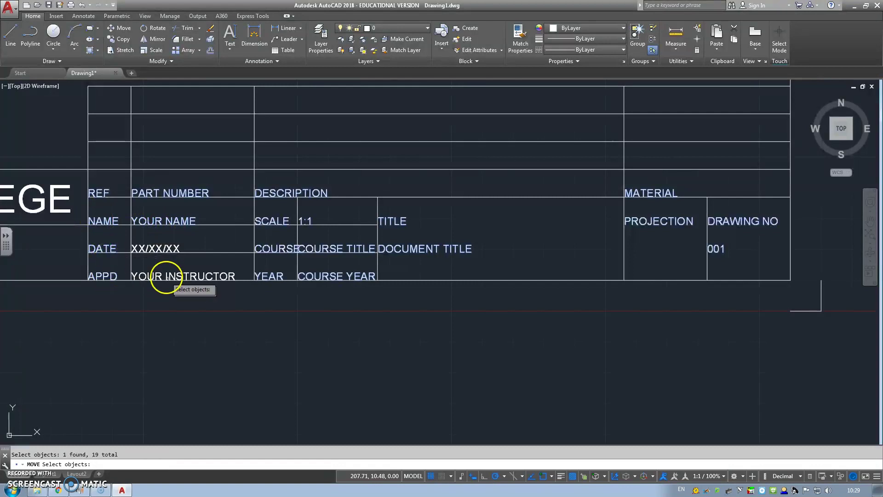
pyautogui.click(153, 236)
pyautogui.click(148, 250)
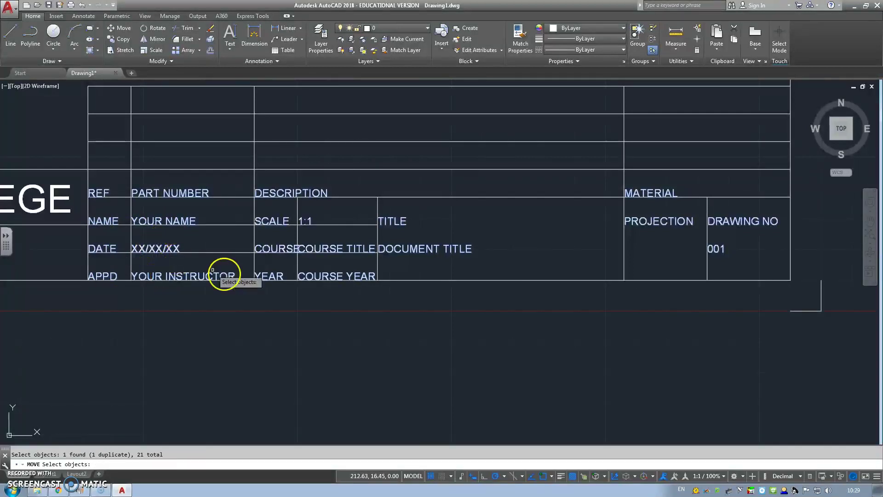
# Step: Move the selected text from base point 0,0 by displacement @1,1
pyautogui.press('Return')
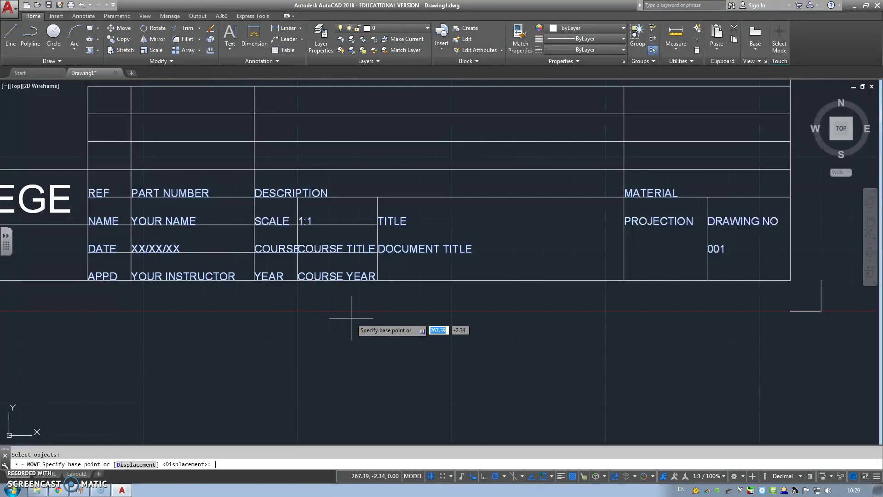
pyautogui.write('0,0')
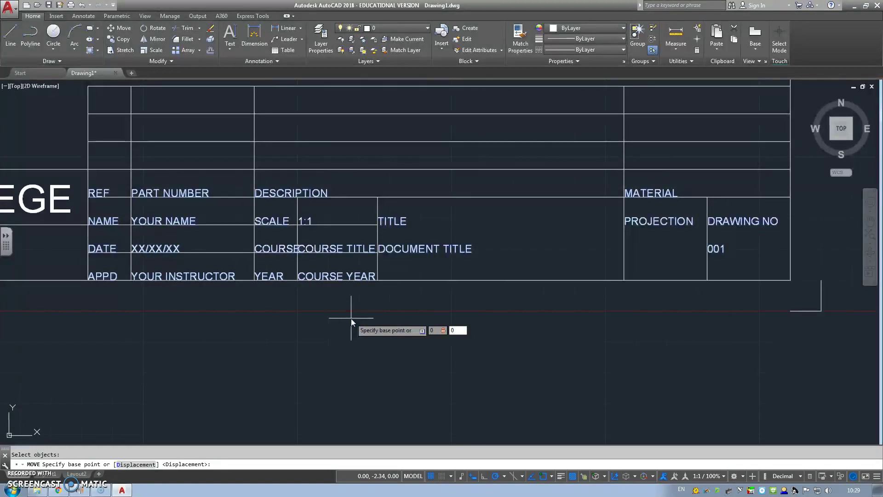
pyautogui.press('Return')
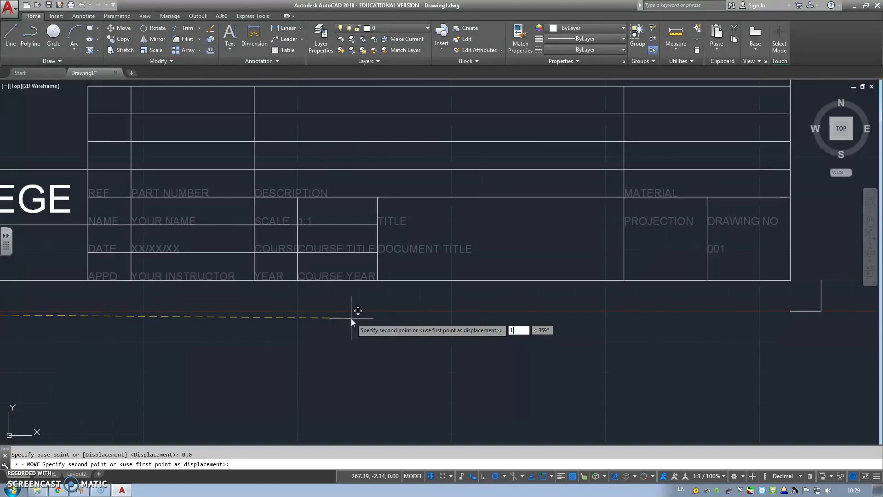
pyautogui.press('Tab')
pyautogui.write('1')
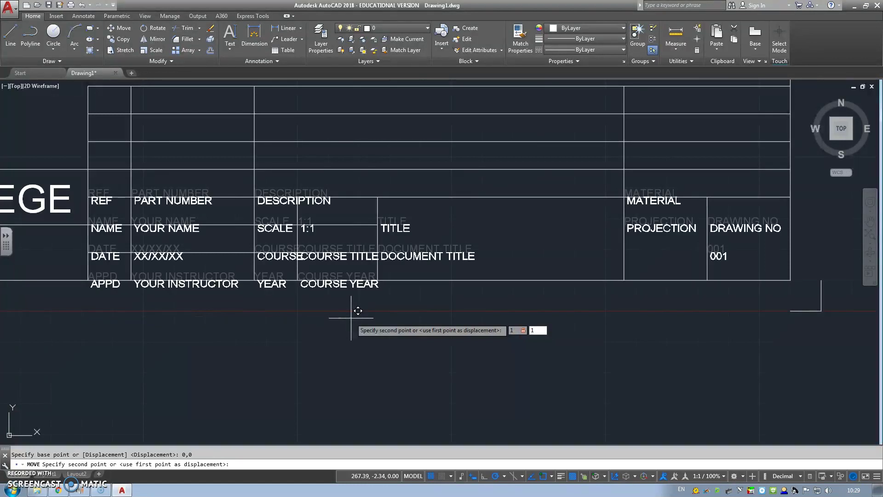
pyautogui.press('Return')
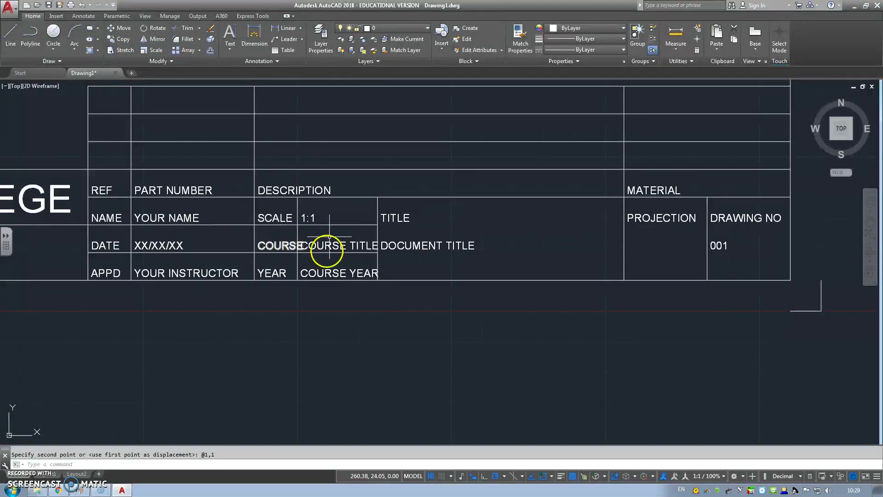
# Step: Give the COURSE text a 0.75 width factor in Properties
pyautogui.click(280, 246)
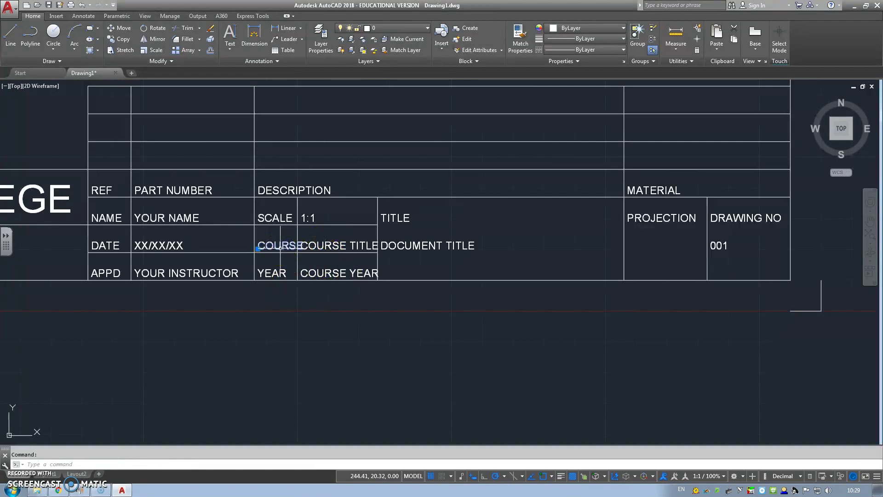
pyautogui.rightClick(281, 247)
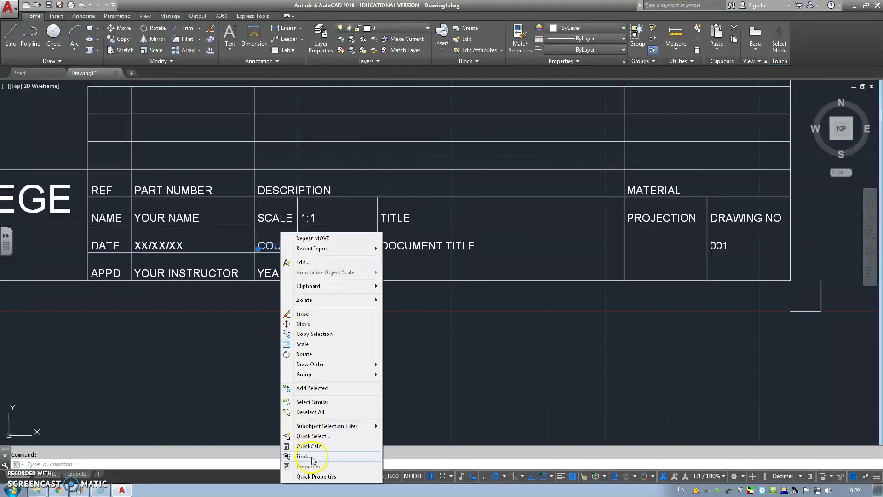
pyautogui.click(301, 467)
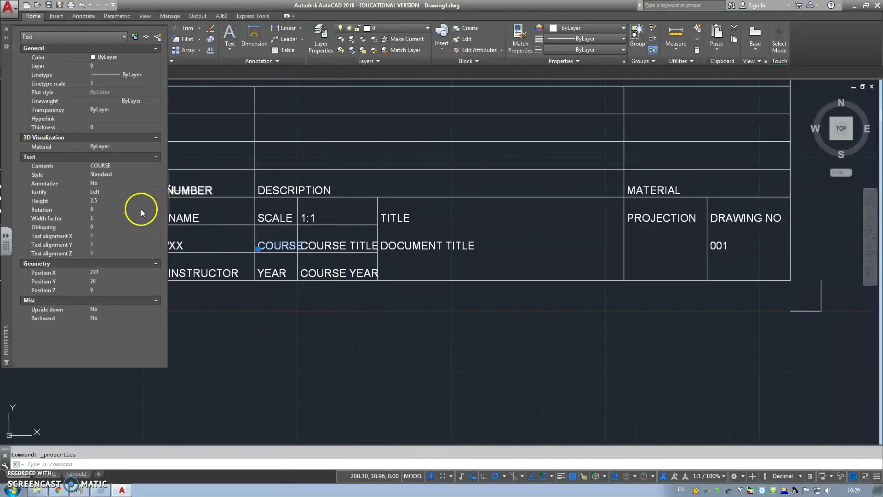
pyautogui.click(103, 218)
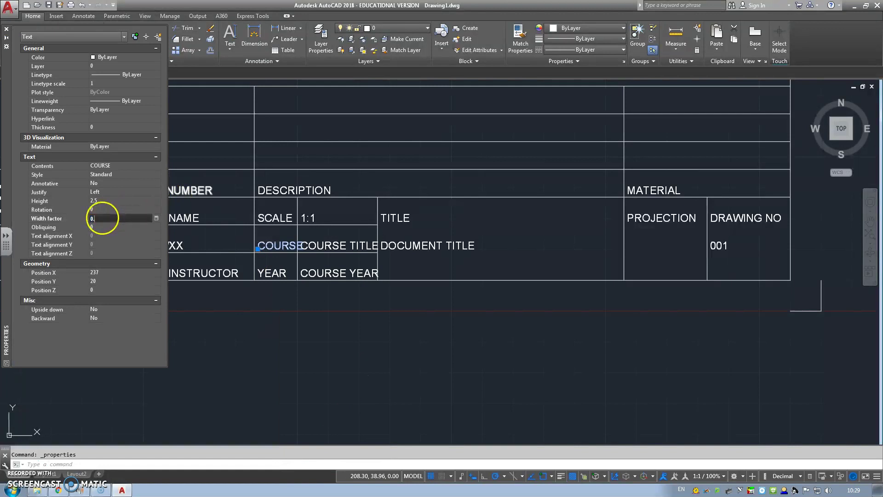
pyautogui.click(98, 227)
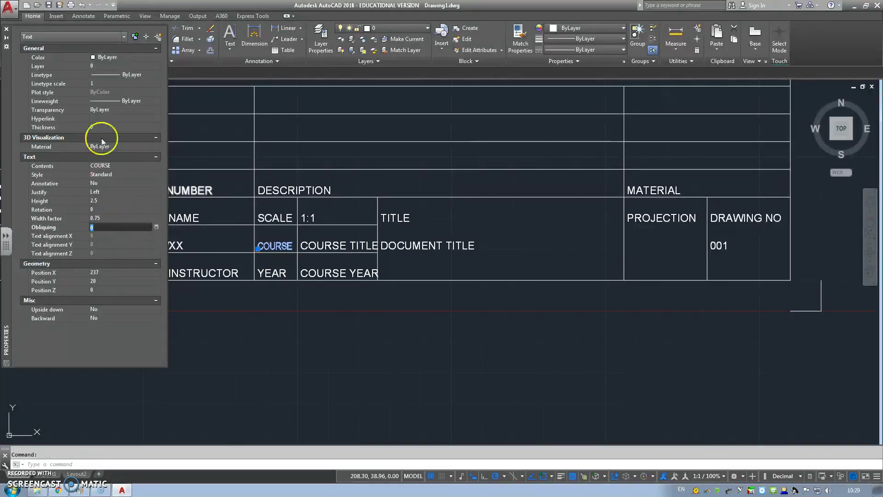
# Step: Set COURSE TITLE and COURSE YEAR to a 0.75 width factor and close Properties
pyautogui.click(311, 248)
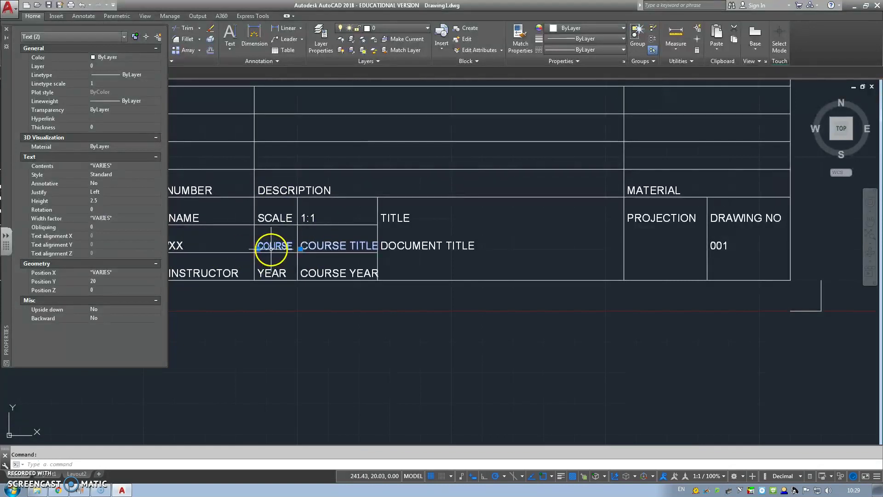
pyautogui.press('Escape')
pyautogui.click(309, 253)
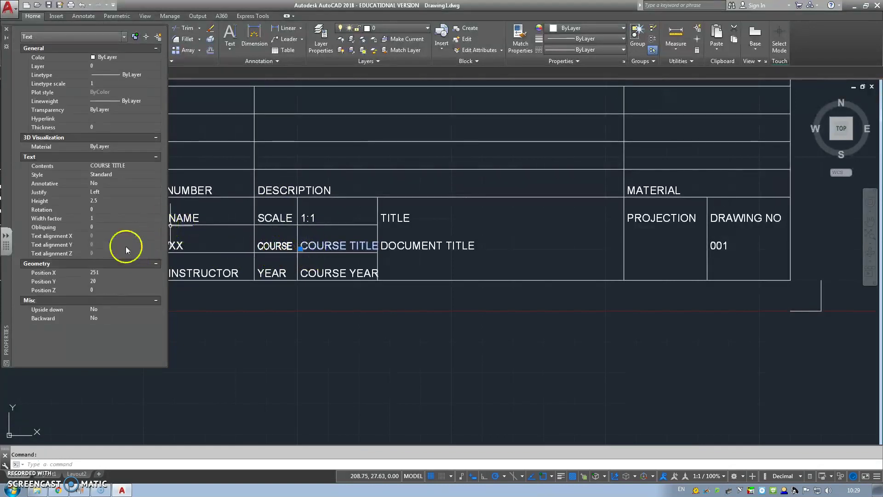
pyautogui.click(106, 219)
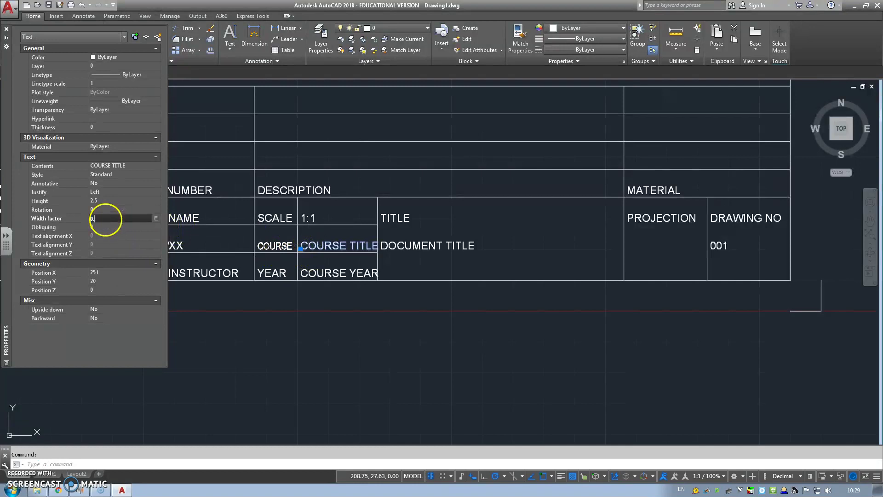
pyautogui.press('Return')
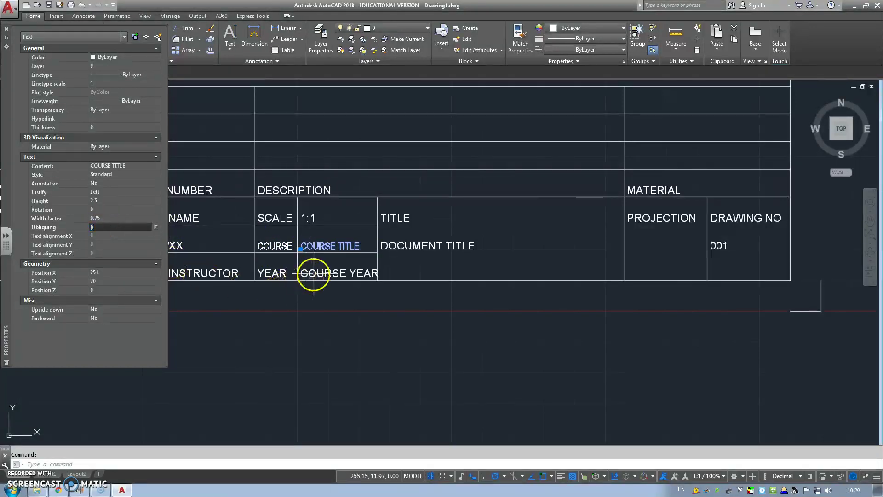
pyautogui.press('Escape')
pyautogui.click(314, 274)
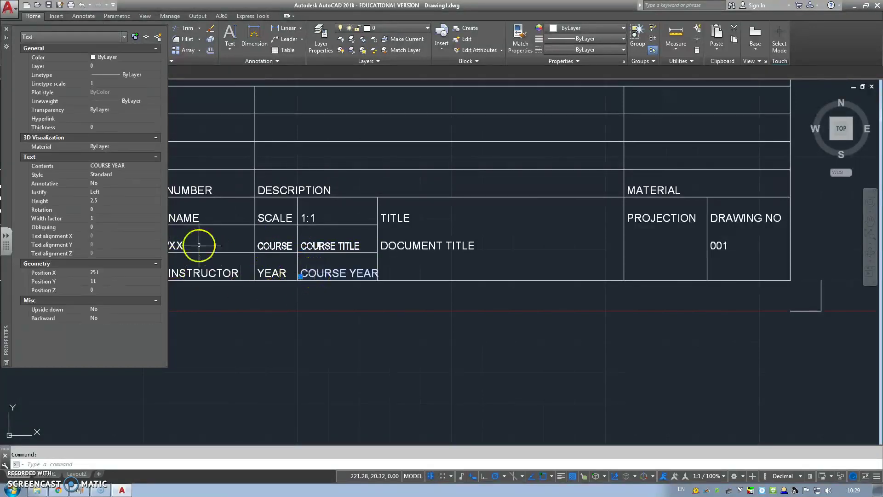
pyautogui.click(102, 219)
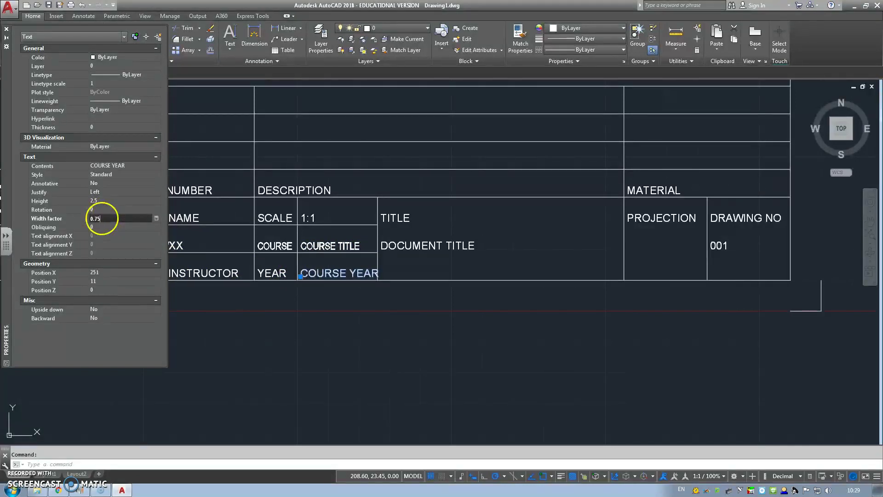
pyautogui.press('Tab')
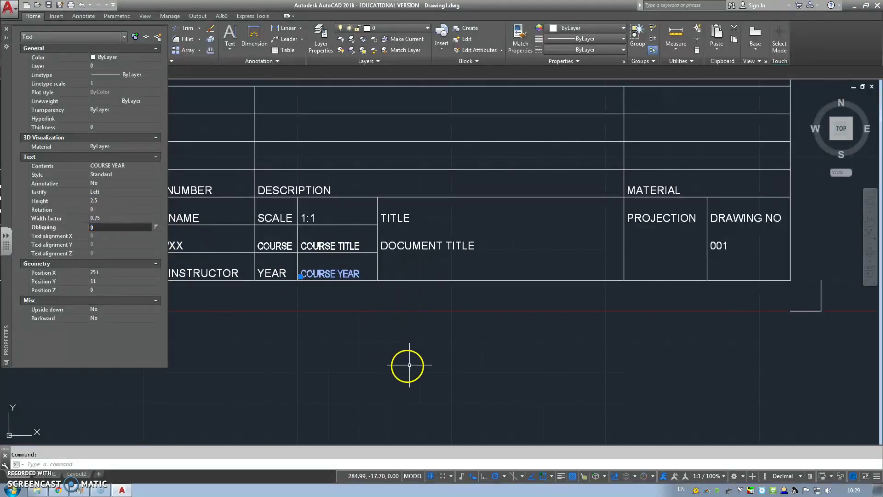
pyautogui.click(6, 29)
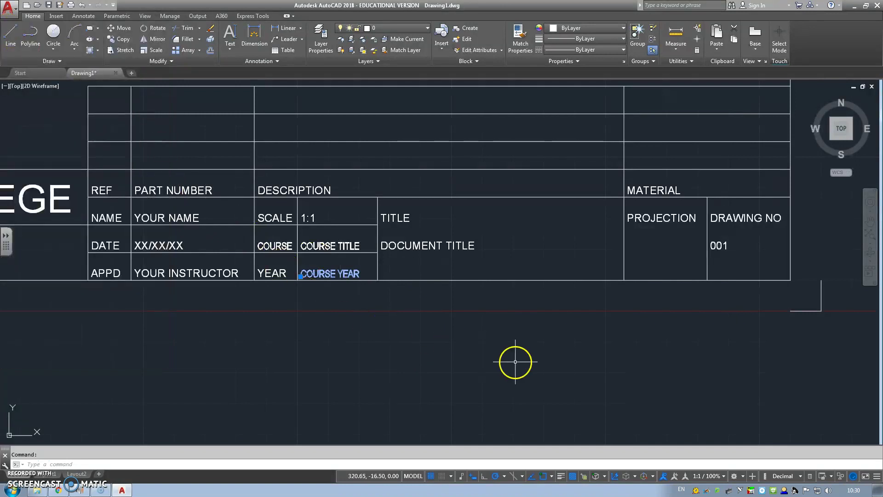
# Step: Insert the 3RD ANG BLOCK101.dwg block from W:\AUTOCAD just right of the title block
pyautogui.moveTo(554, 351); pyautogui.dragTo(356, 348, button='middle')
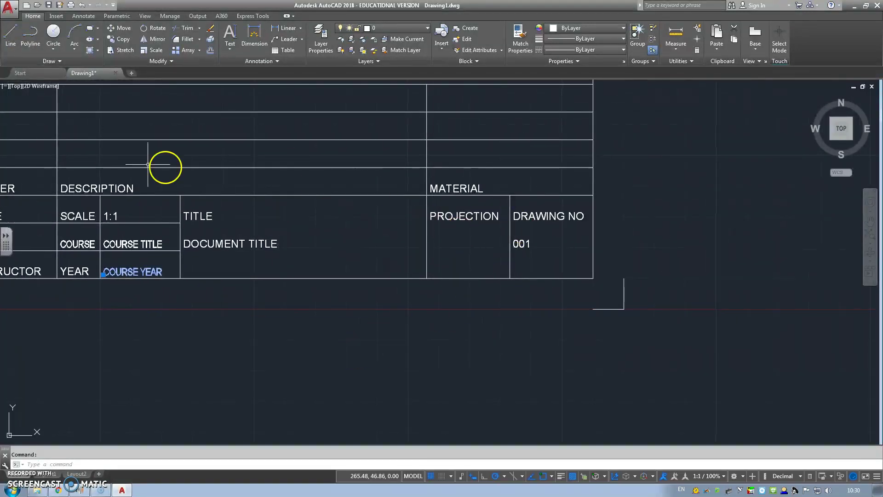
pyautogui.click(58, 16)
pyautogui.click(11, 45)
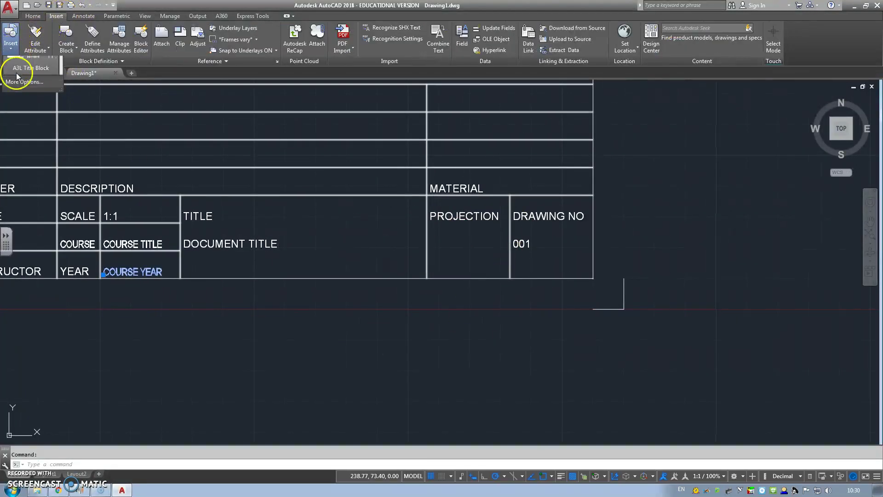
pyautogui.click(26, 108)
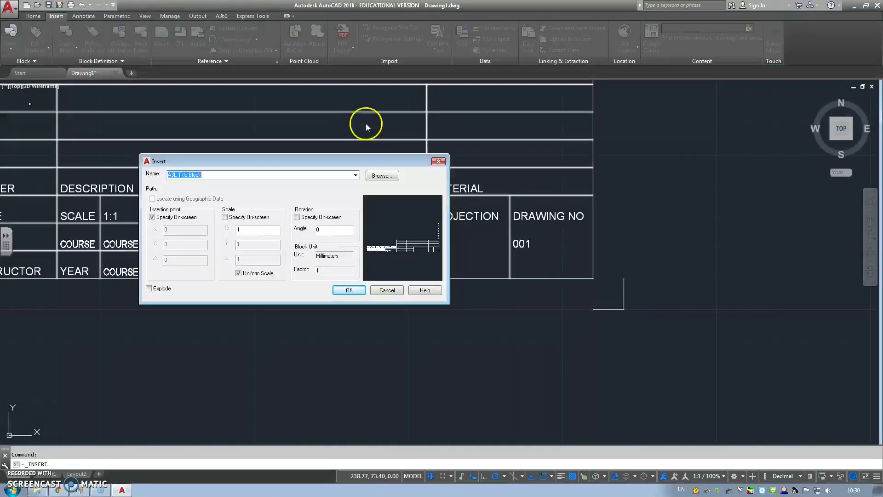
pyautogui.click(380, 176)
pyautogui.moveTo(312, 209); pyautogui.dragTo(313, 276)
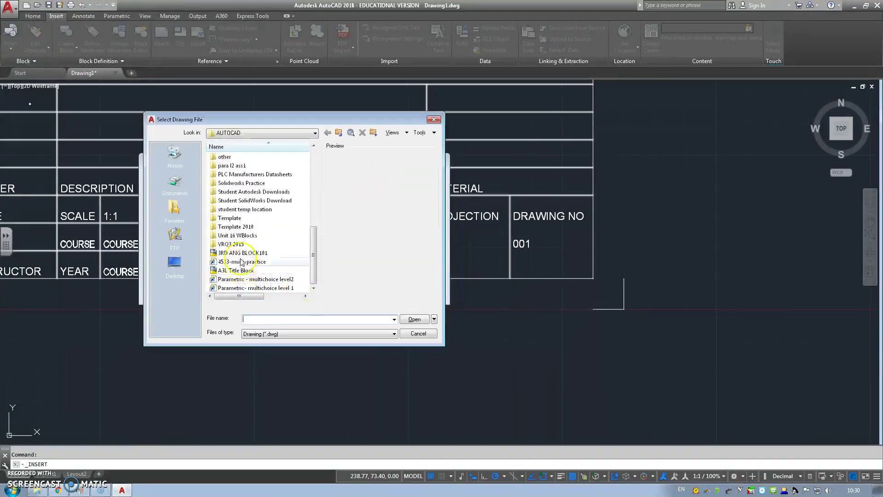
pyautogui.click(258, 252)
pyautogui.click(415, 320)
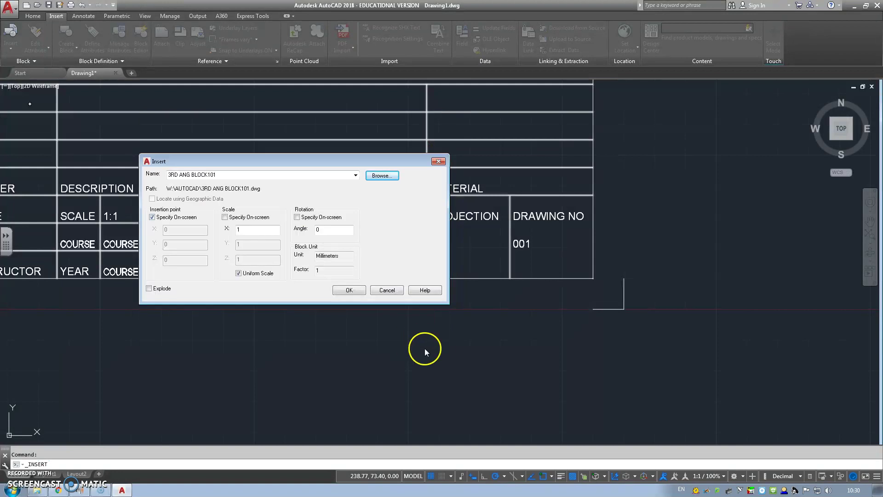
pyautogui.click(349, 291)
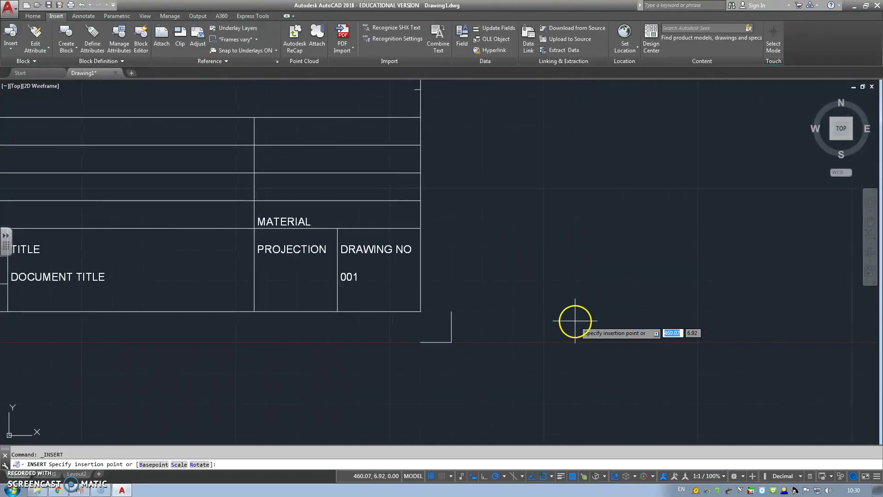
pyautogui.scroll(-3, 529, 343)
pyautogui.click(423, 441)
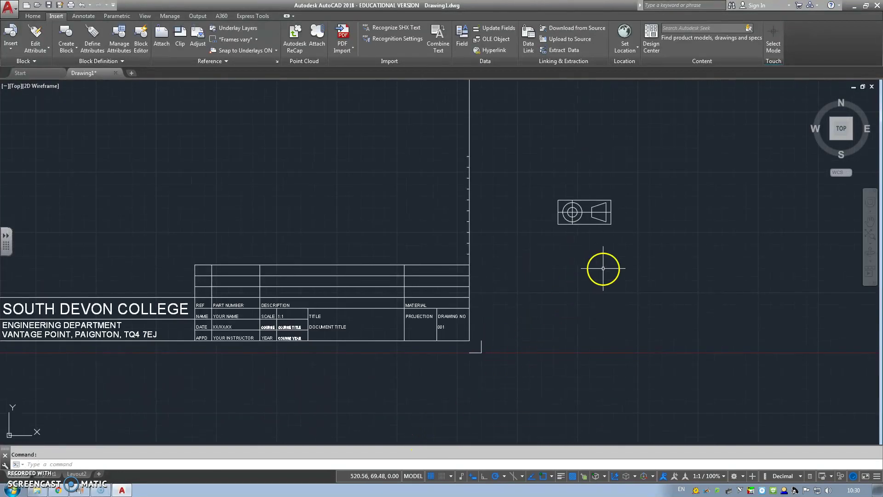
pyautogui.scroll(2, 602, 266)
pyautogui.moveTo(599, 240); pyautogui.dragTo(571, 257, button='middle')
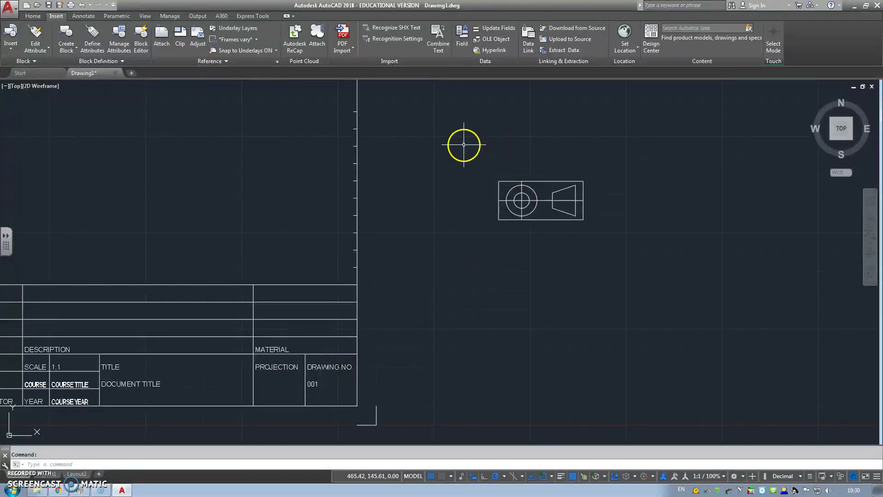
# Step: Scale the projection symbol to half size about its lower-left corner
pyautogui.press('Return')
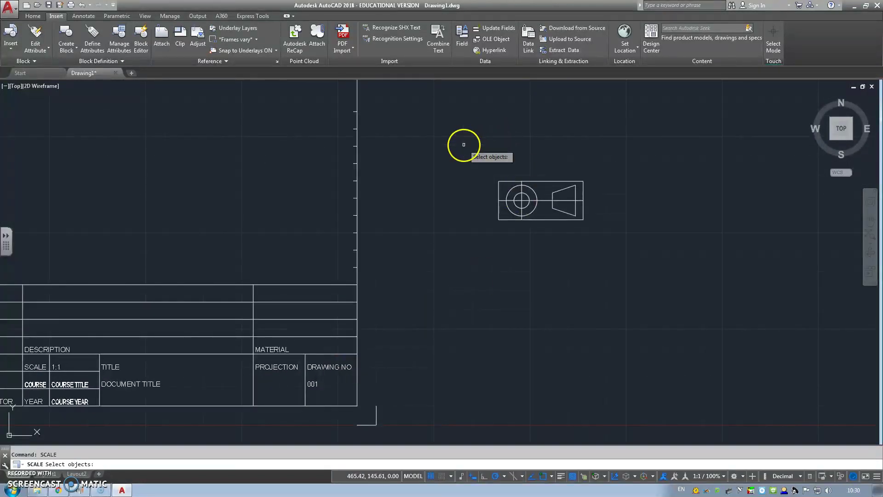
pyautogui.click(461, 144)
pyautogui.click(598, 237)
pyautogui.press('Return')
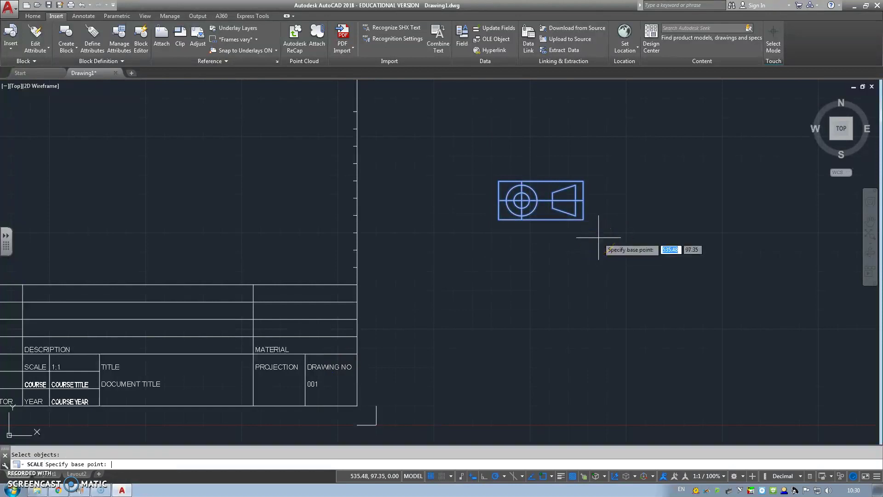
pyautogui.click(499, 220)
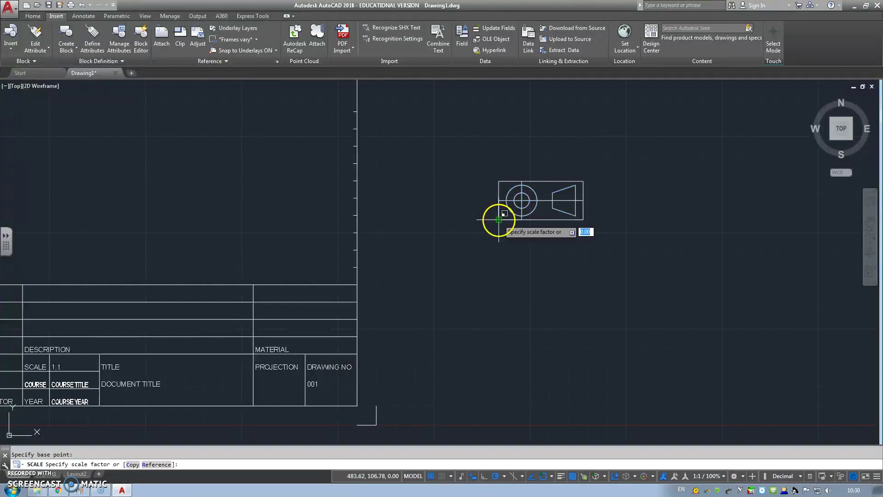
pyautogui.press('Return')
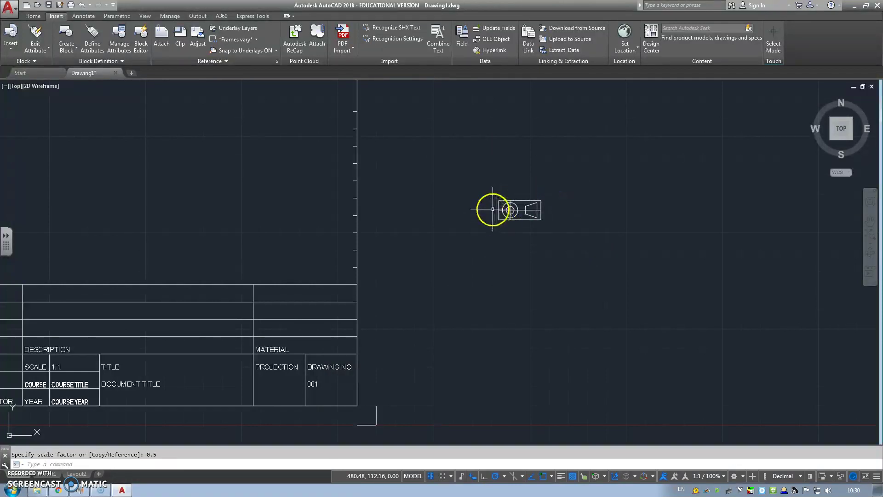
# Step: Move the symbol by its circle centre into the PROJECTION cell, then zoom out to the sheet
pyautogui.press('Return')
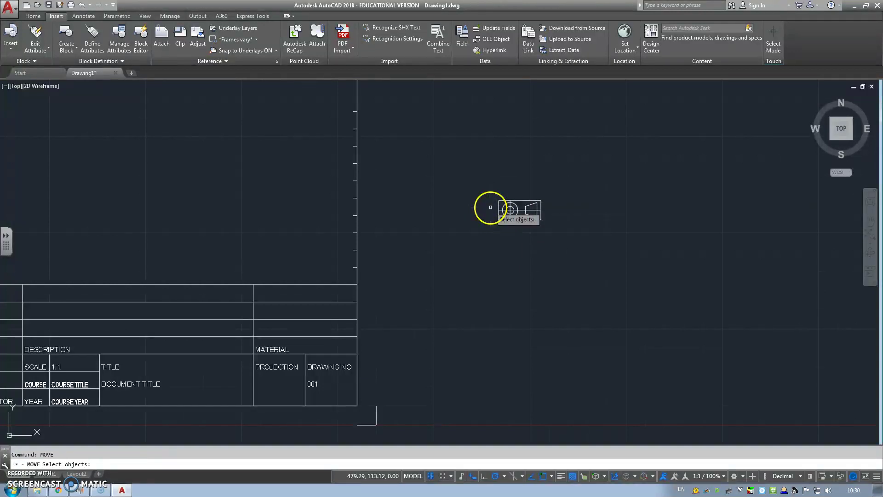
pyautogui.click(467, 158)
pyautogui.click(565, 248)
pyautogui.press('Return')
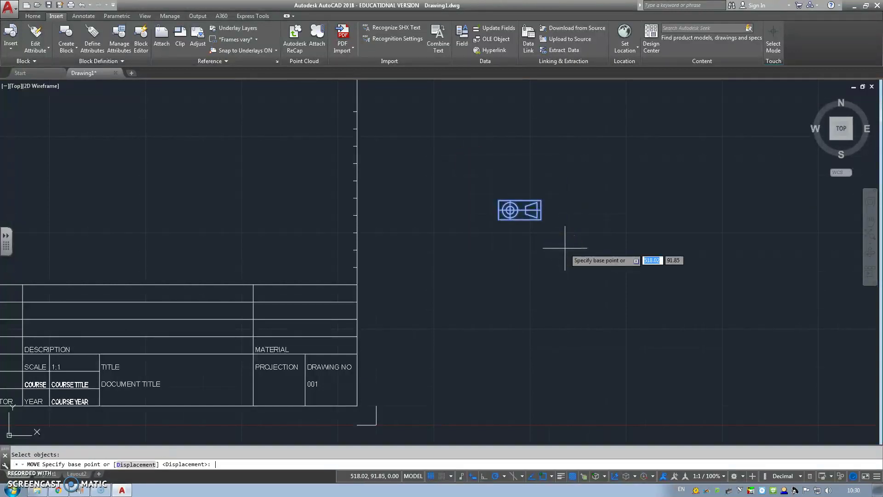
pyautogui.click(510, 210)
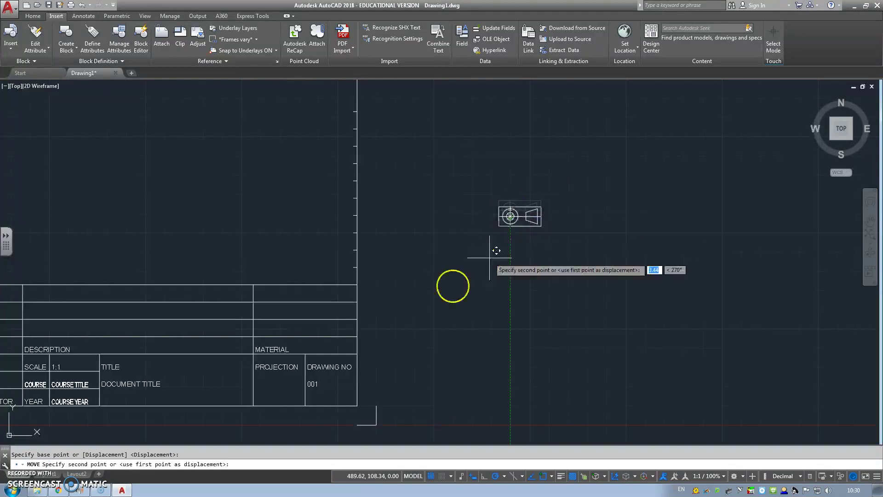
pyautogui.moveTo(351, 344); pyautogui.dragTo(443, 299, button='middle')
pyautogui.scroll(4, 410, 345)
pyautogui.moveTo(369, 357); pyautogui.dragTo(399, 289, button='middle')
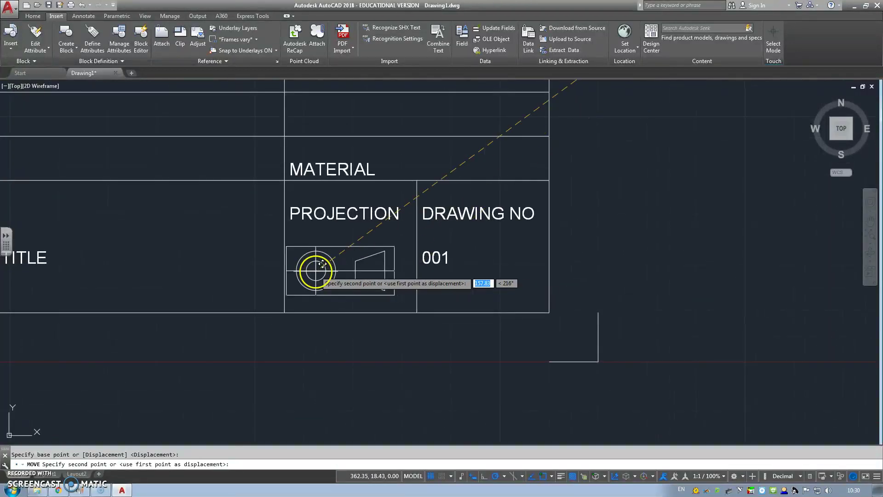
pyautogui.click(326, 261)
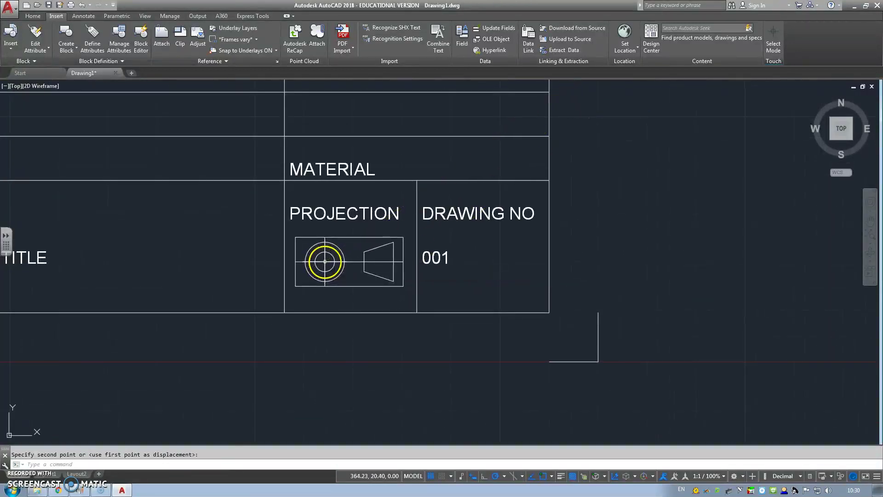
pyautogui.scroll(-4, 376, 337)
pyautogui.scroll(-4, 377, 336)
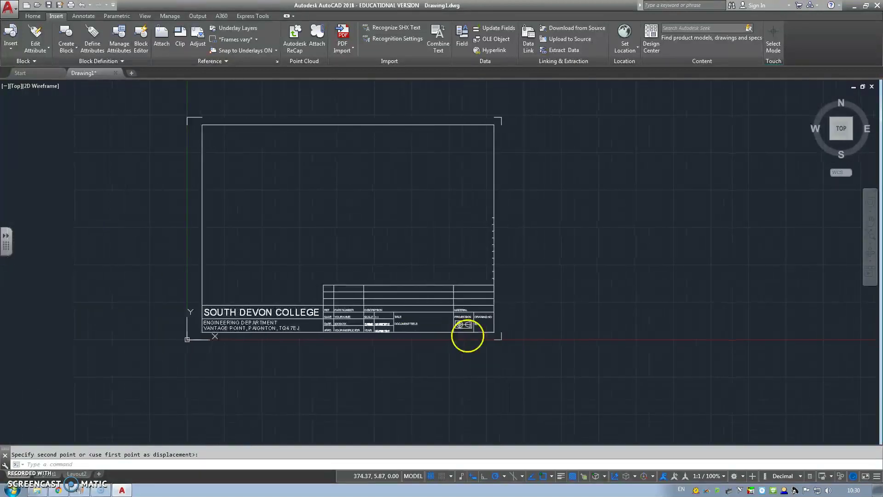
pyautogui.moveTo(600, 328); pyautogui.dragTo(614, 336, button='middle')
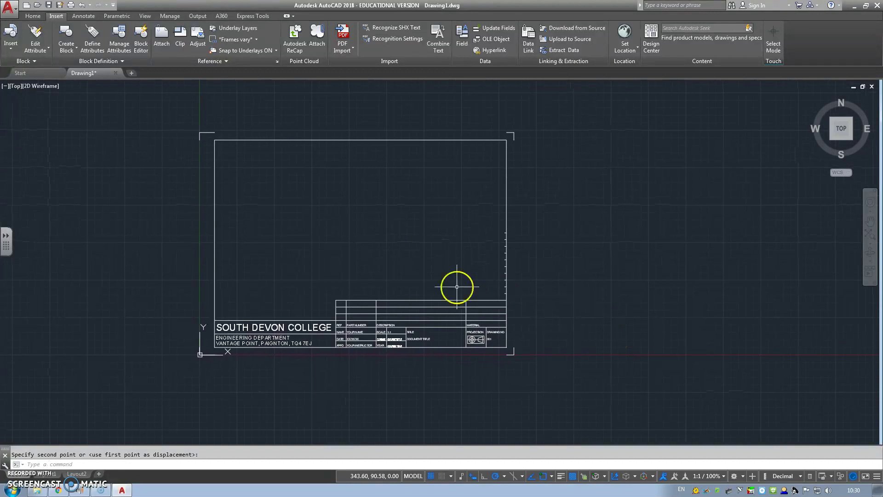
# Step: Create Drawing, construction, centres, hidden and dim layers, and delete Layer1
pyautogui.click(32, 16)
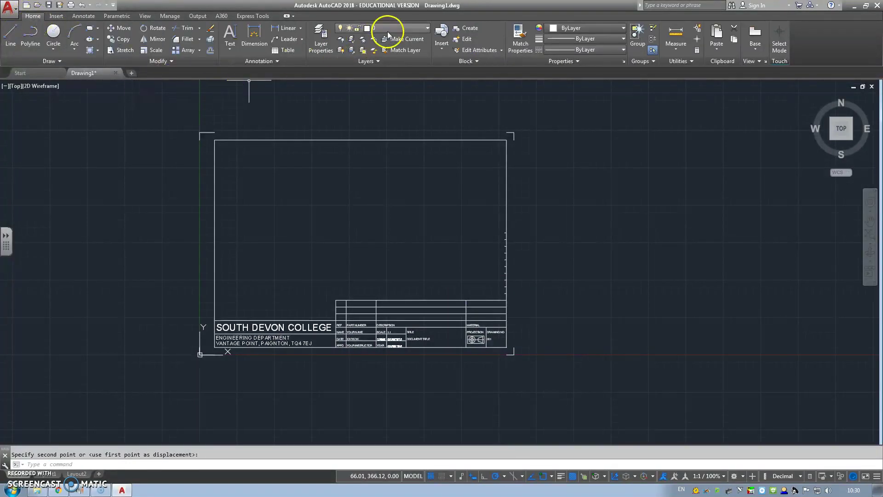
pyautogui.click(322, 50)
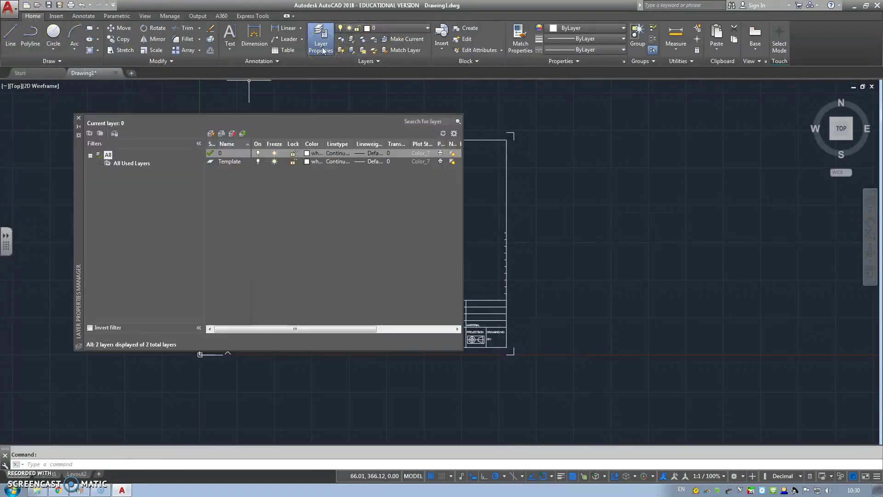
pyautogui.click(212, 133)
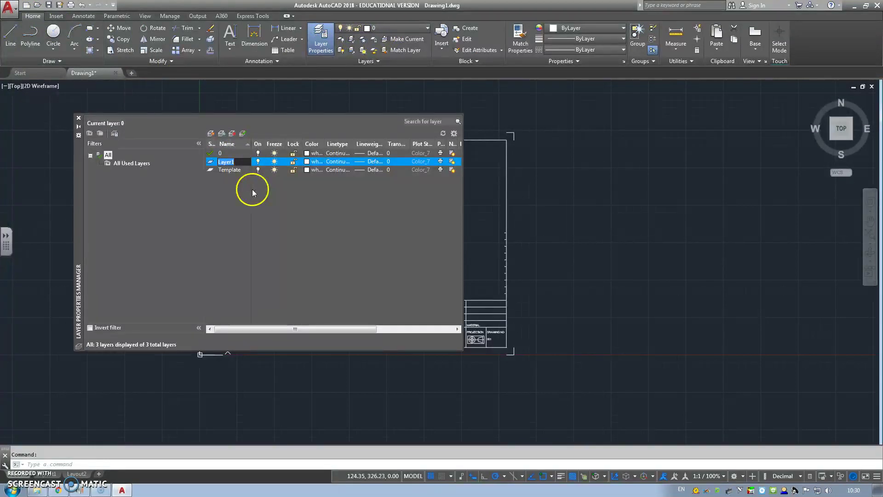
pyautogui.write('Outline')
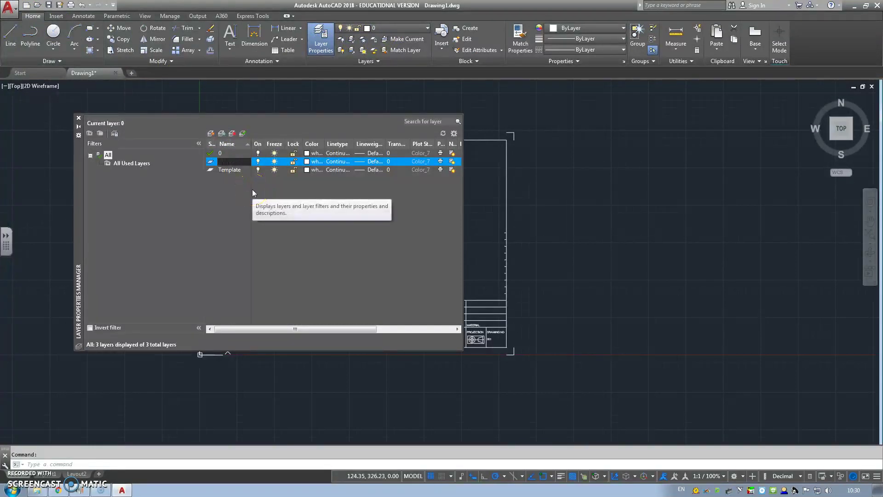
pyautogui.write('Drawing')
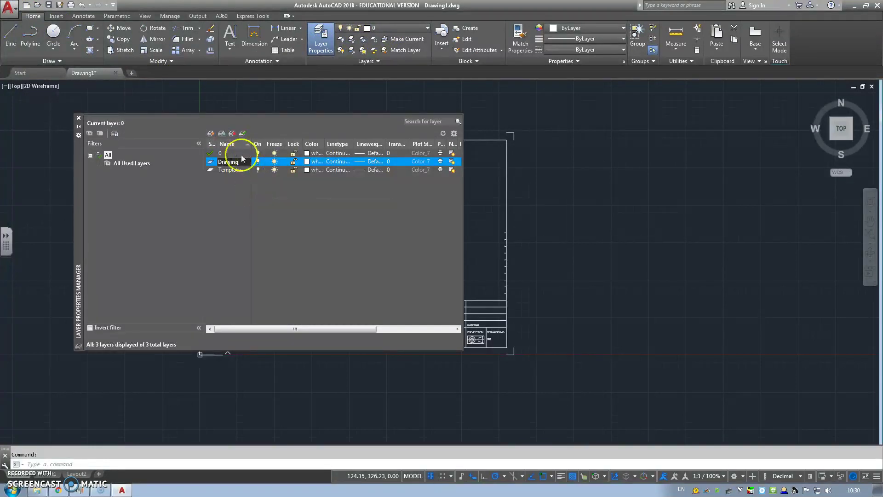
pyautogui.click(213, 134)
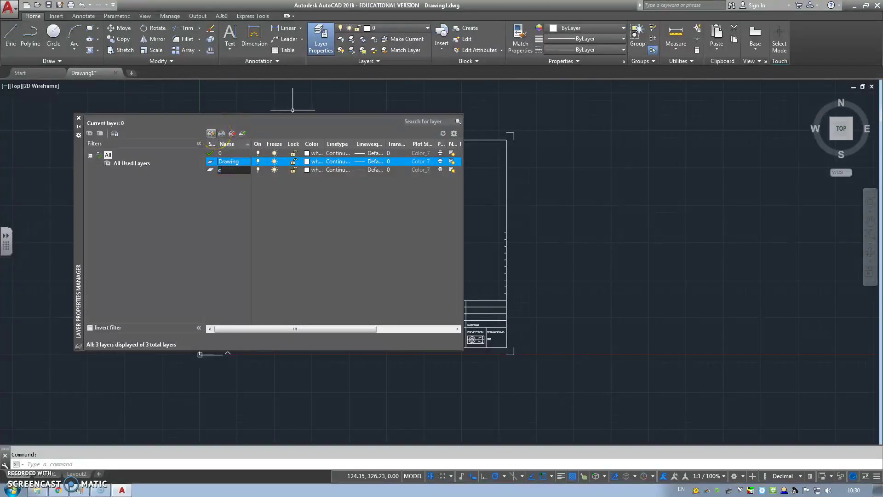
pyautogui.click(212, 134)
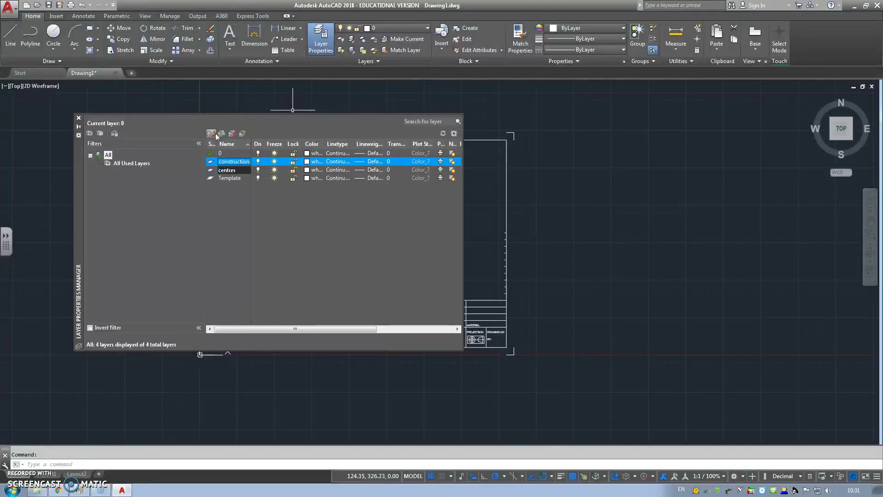
pyautogui.click(213, 133)
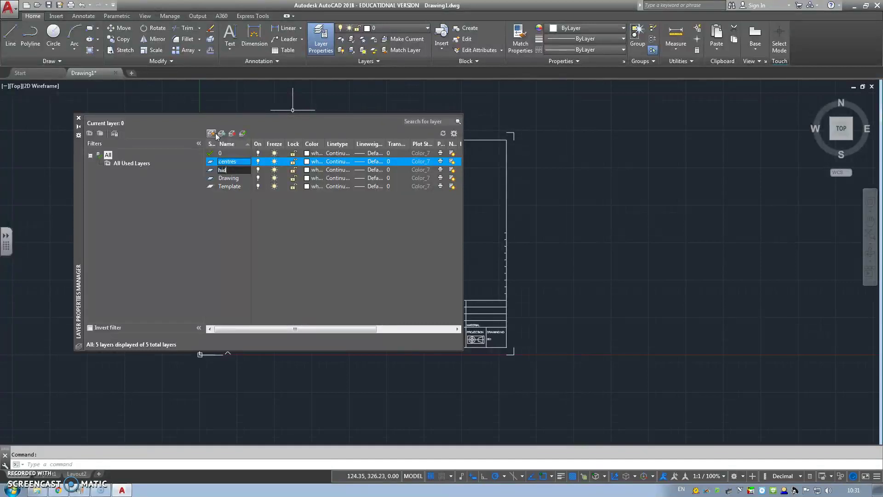
pyautogui.press('Return')
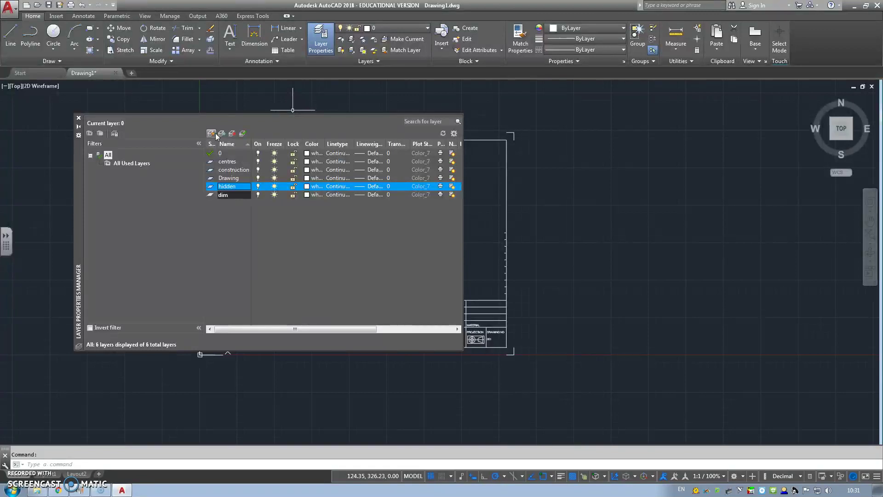
pyautogui.press('Return')
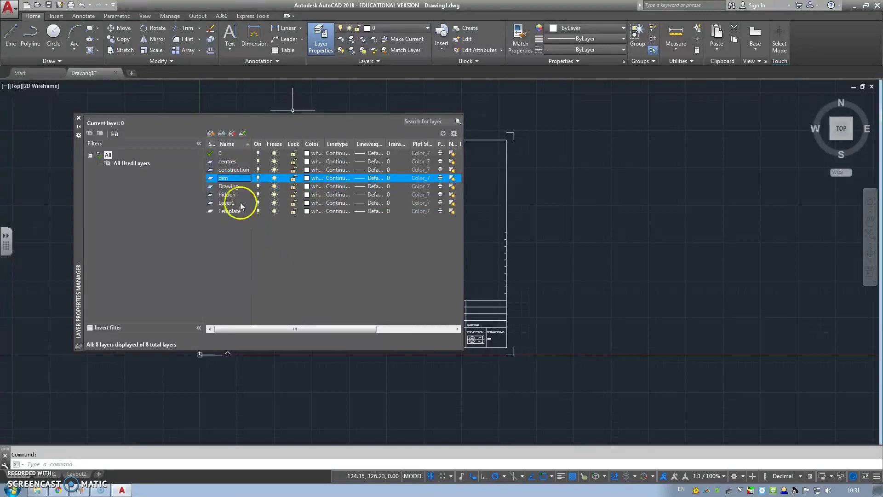
pyautogui.click(241, 204)
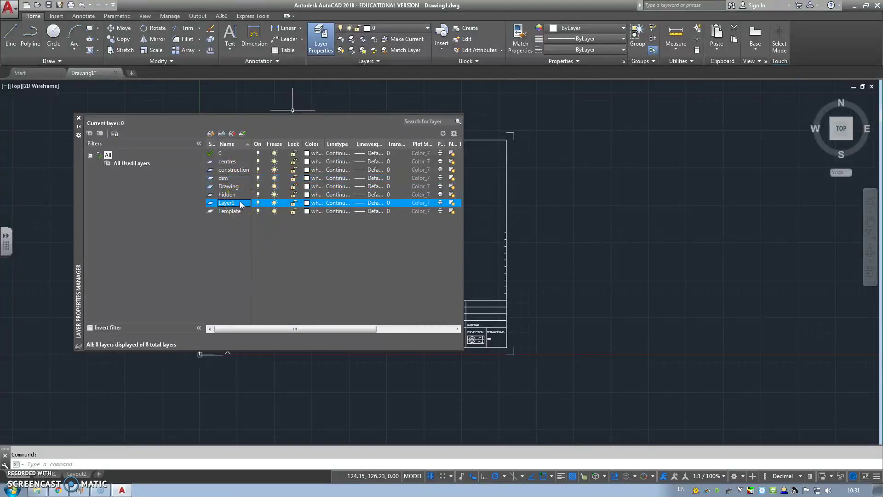
pyautogui.press('Delete')
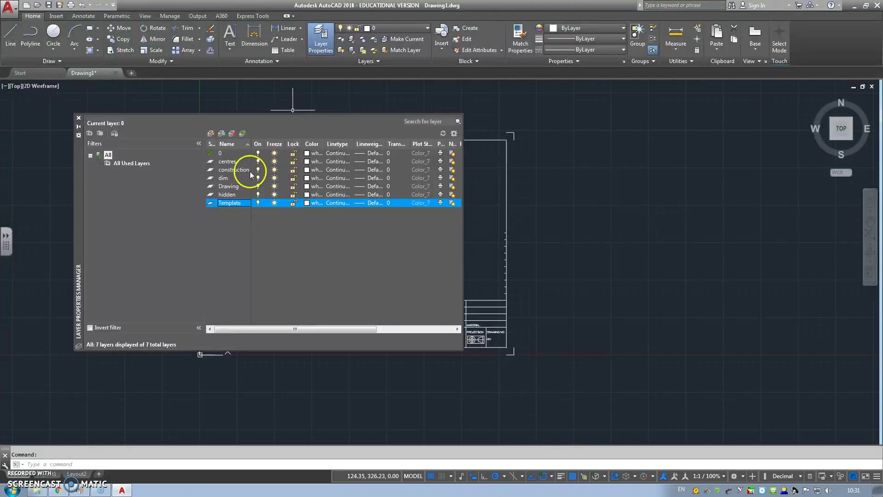
# Step: Colour the layers: centres yellow, construction red, dim green, hidden colour 8
pyautogui.click(309, 161)
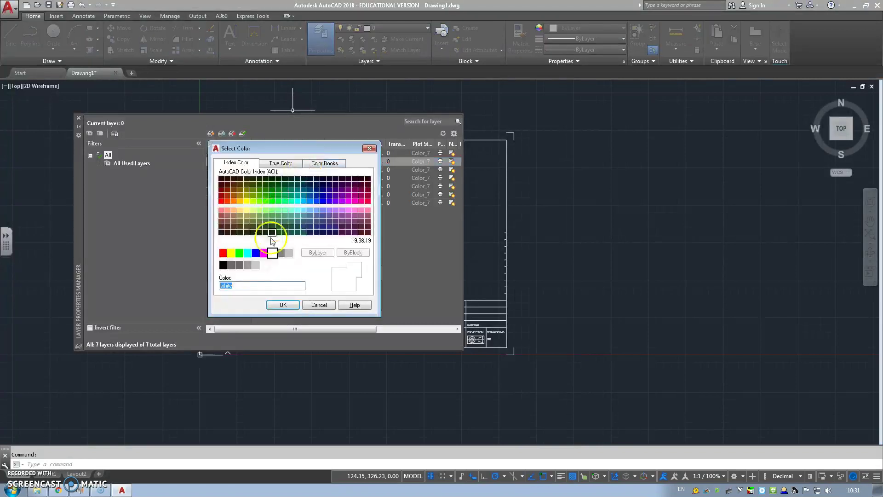
pyautogui.click(231, 252)
pyautogui.click(283, 305)
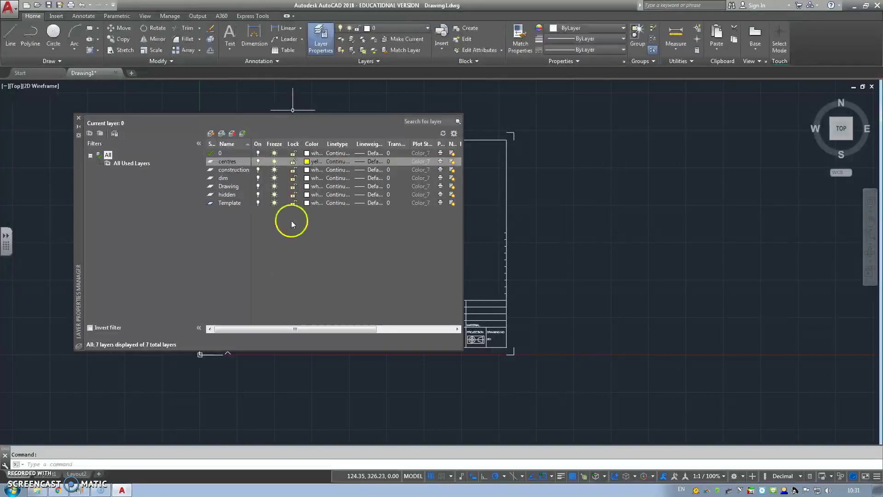
pyautogui.click(307, 169)
pyautogui.click(222, 253)
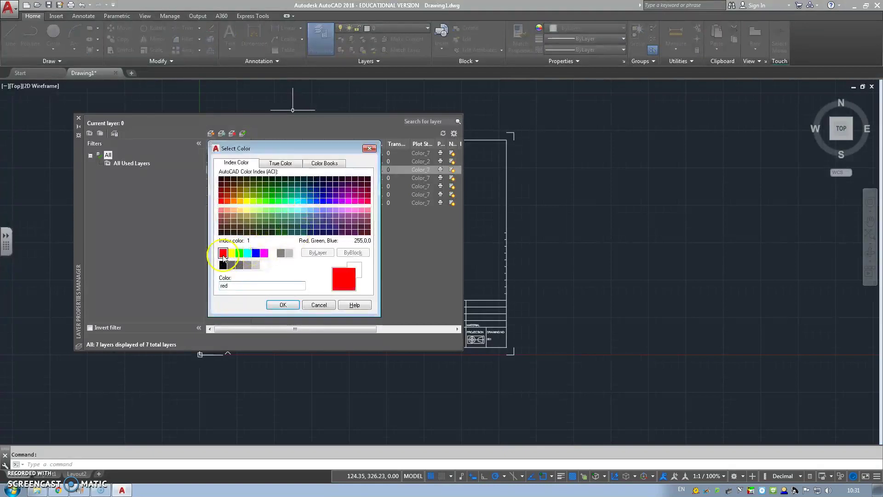
pyautogui.click(283, 305)
pyautogui.click(308, 179)
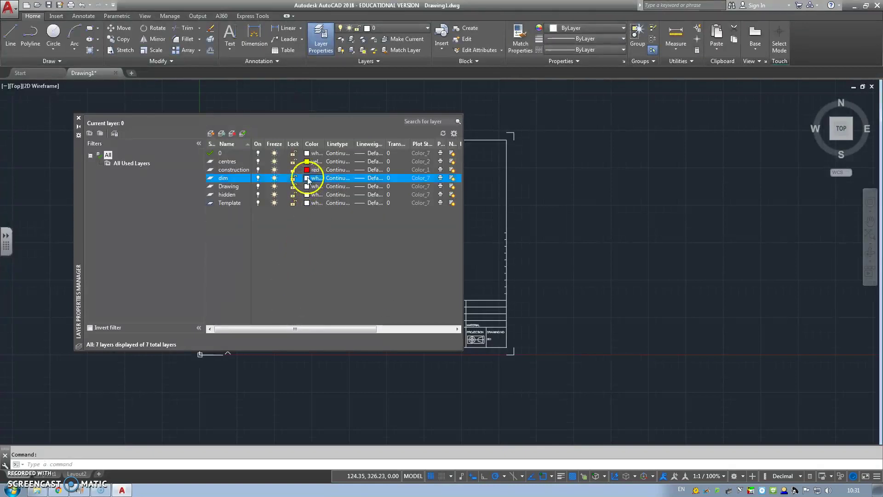
pyautogui.click(239, 252)
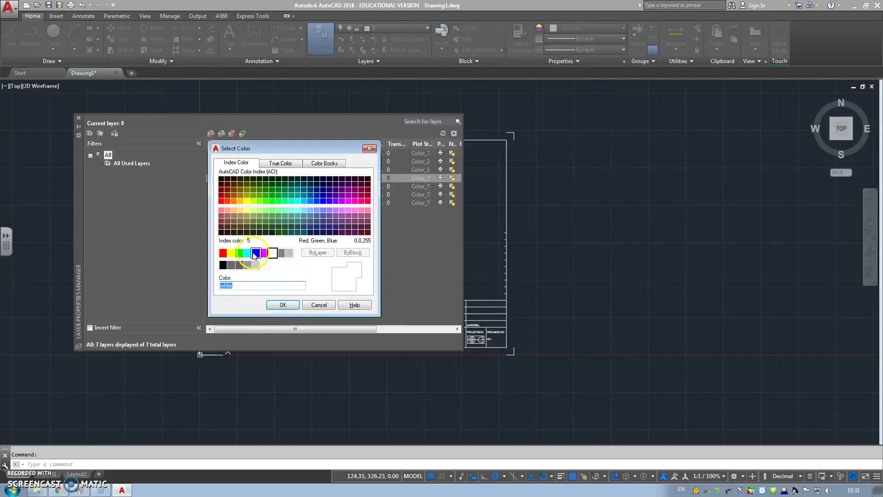
pyautogui.click(283, 305)
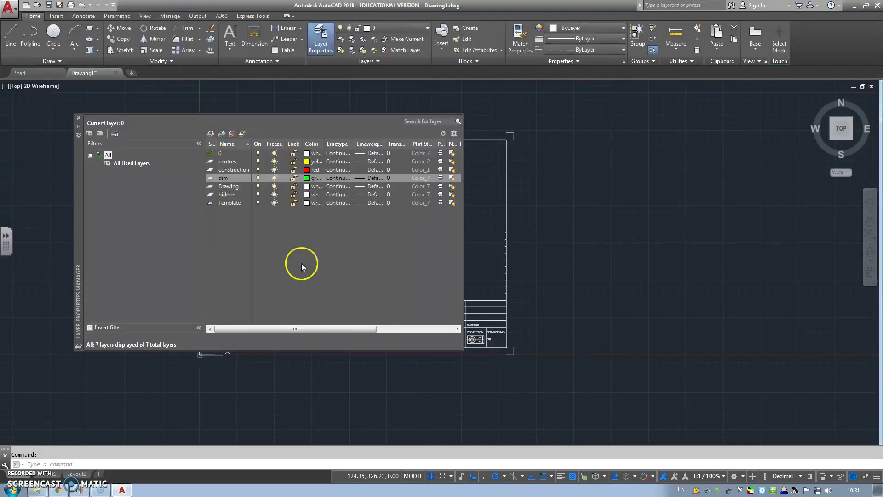
pyautogui.click(307, 194)
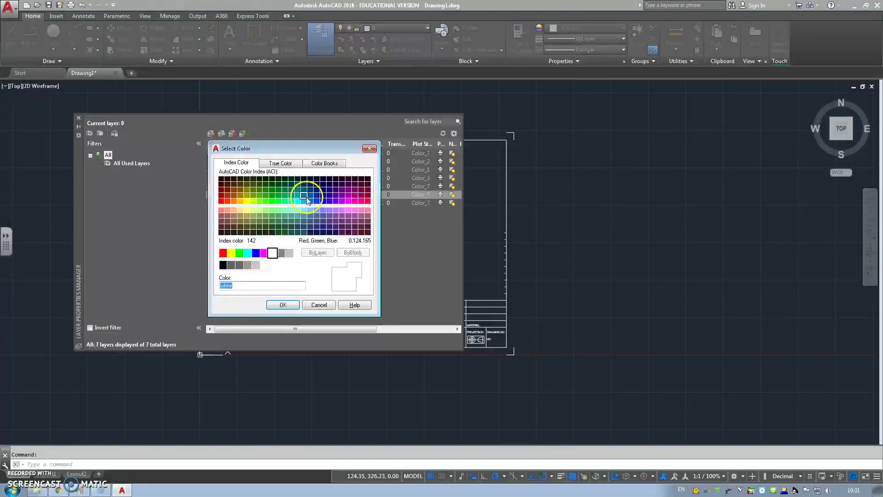
pyautogui.click(282, 256)
pyautogui.click(282, 305)
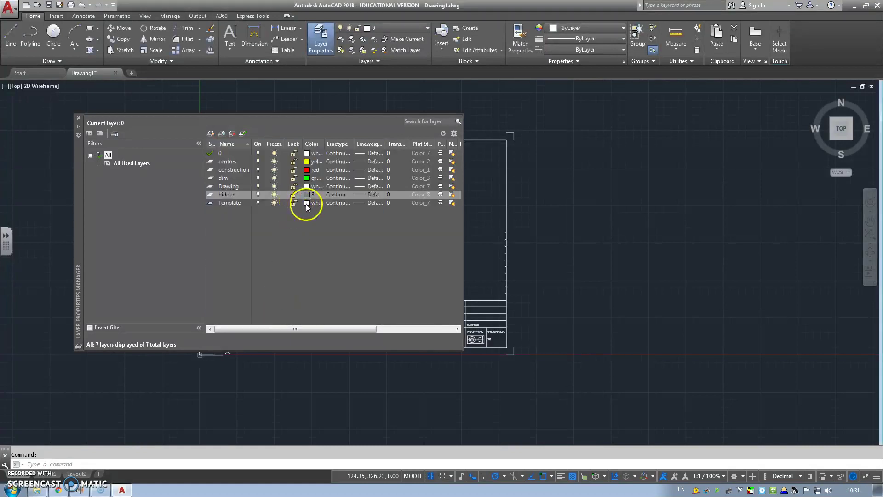
# Step: Load the CENTER linetype and assign it to the centres layer
pyautogui.click(335, 161)
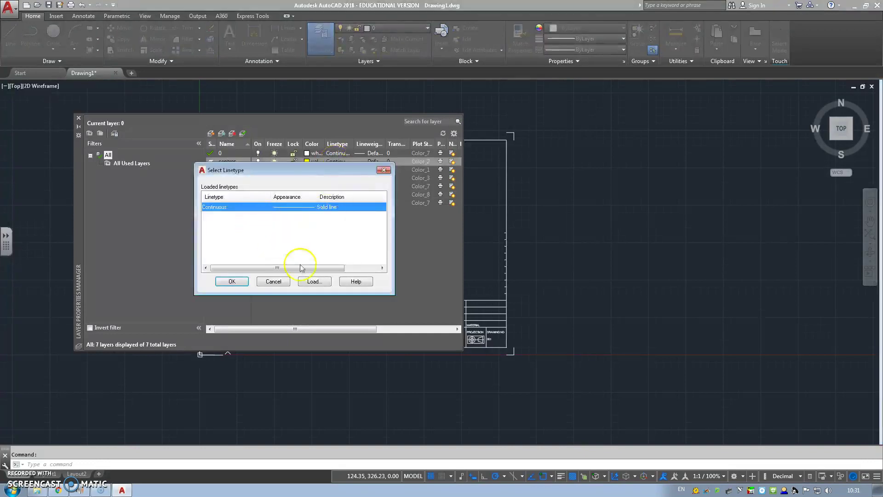
pyautogui.click(307, 283)
pyautogui.scroll(-3, 243, 281)
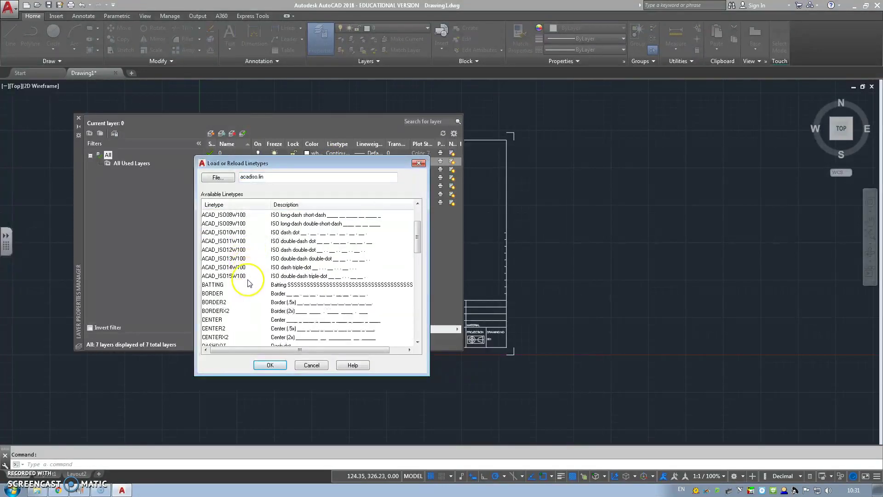
pyautogui.click(213, 293)
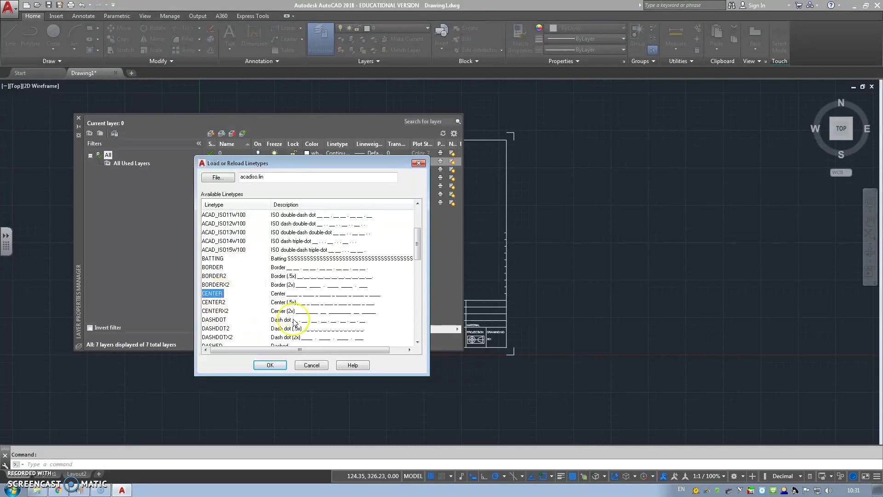
pyautogui.click(270, 365)
pyautogui.click(222, 207)
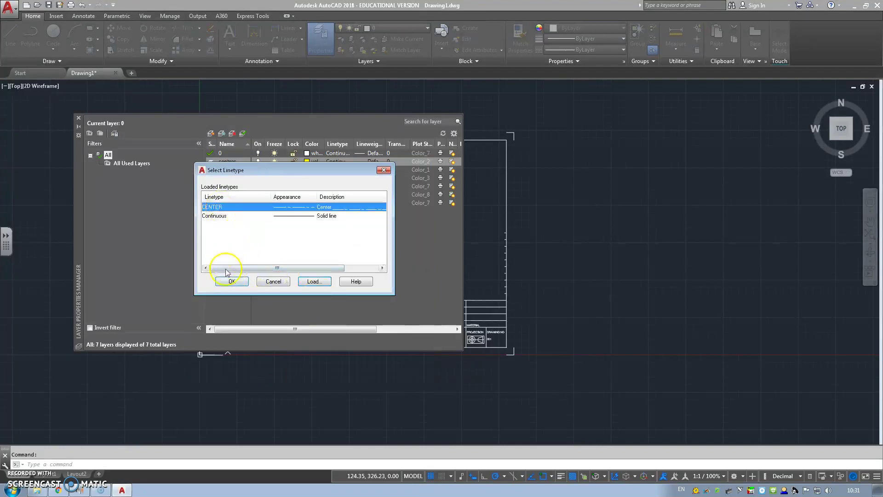
pyautogui.click(226, 284)
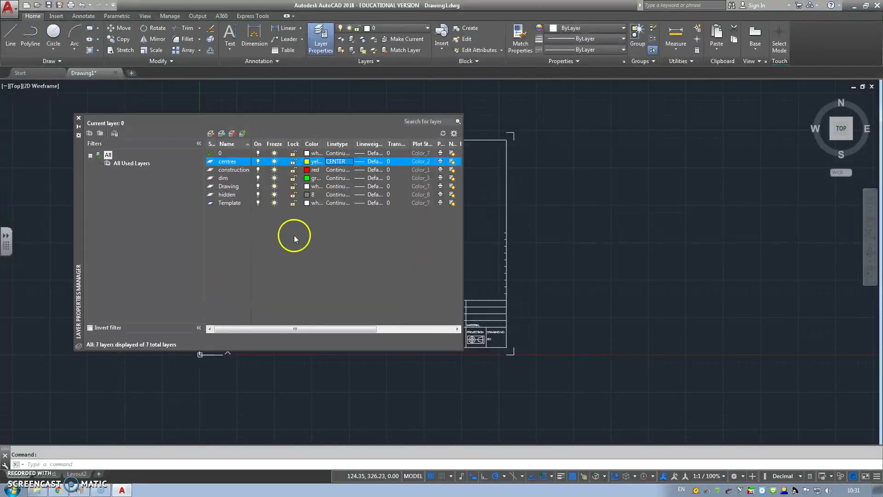
# Step: Load HIDDEN, assign it to the hidden layer, and close the layer manager
pyautogui.click(340, 196)
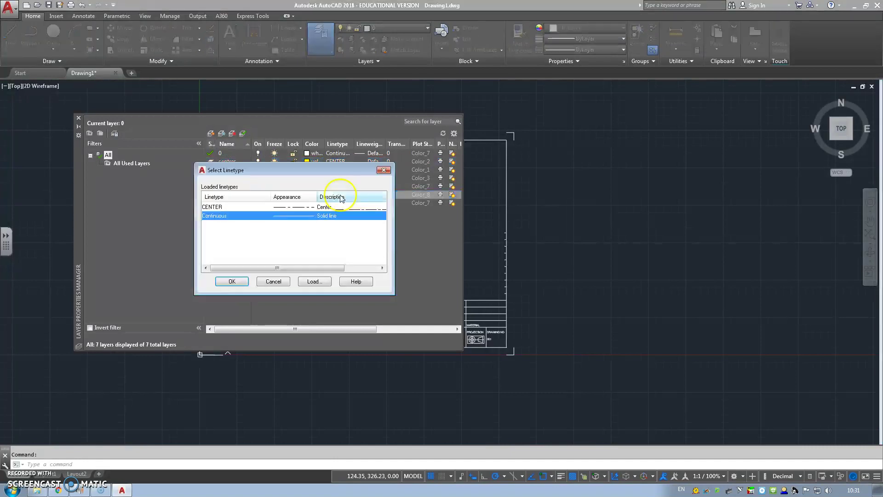
pyautogui.click(316, 281)
pyautogui.scroll(-8, 242, 281)
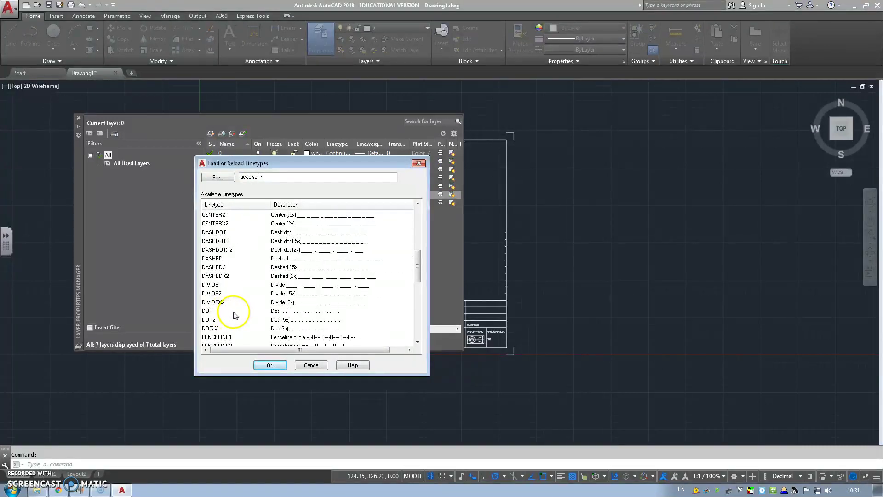
pyautogui.click(235, 311)
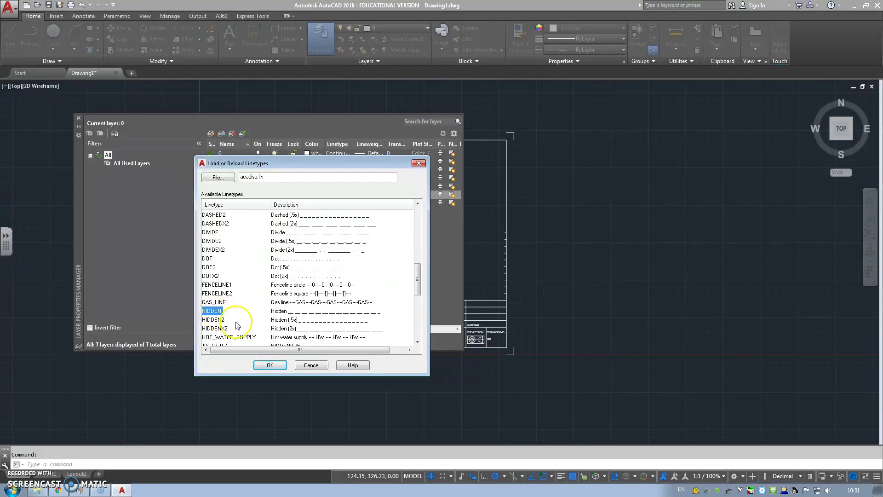
pyautogui.click(271, 366)
pyautogui.click(230, 234)
pyautogui.click(227, 282)
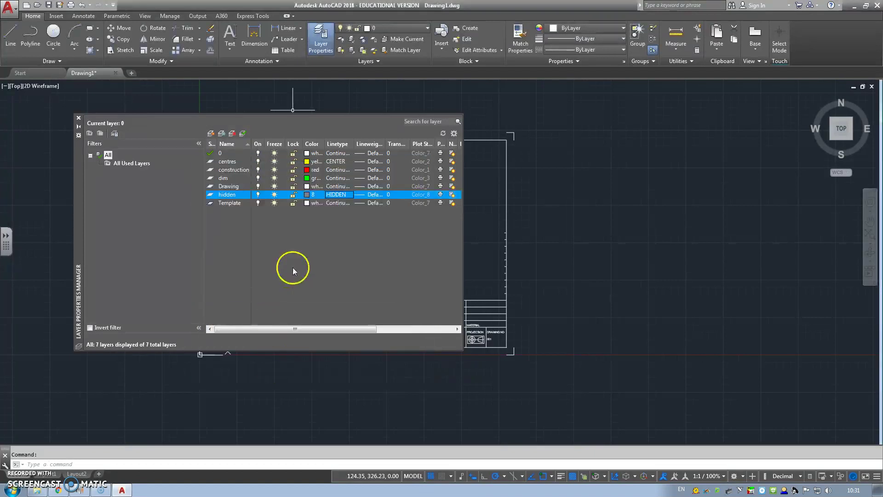
pyautogui.click(79, 119)
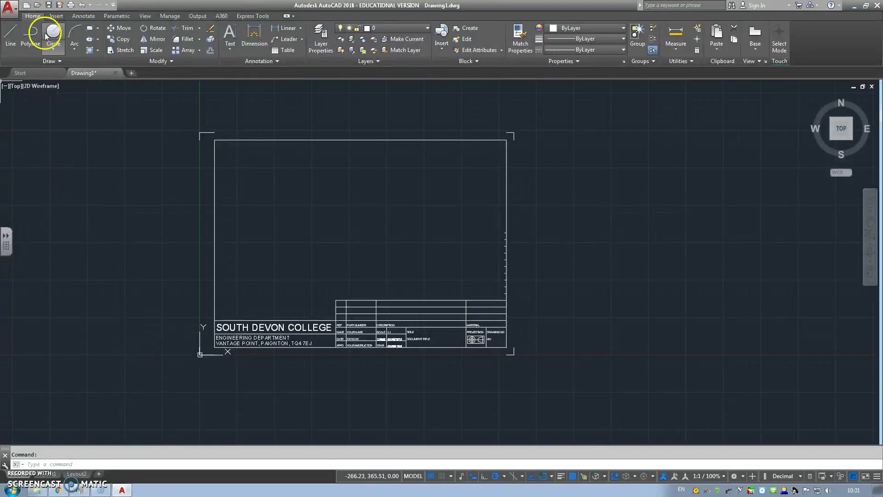
# Step: Save the drawing as 'A3 Landscape Template 001' in .dwg format
pyautogui.click(59, 7)
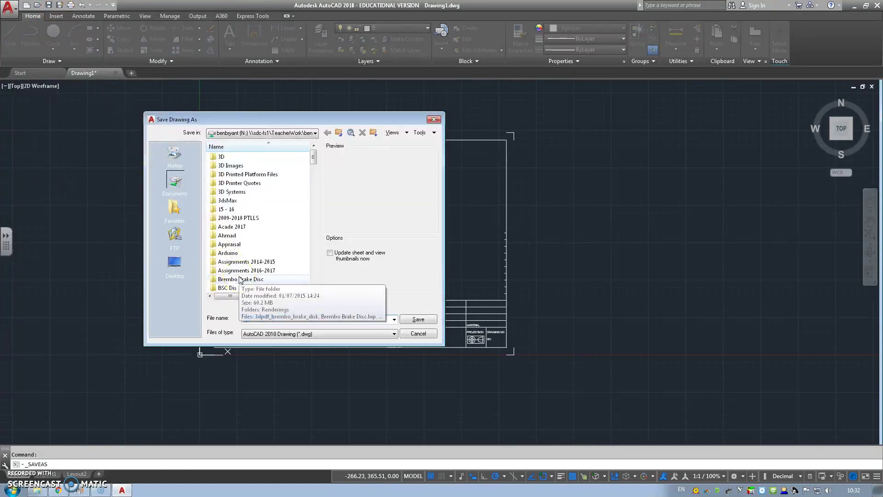
pyautogui.write('A3')
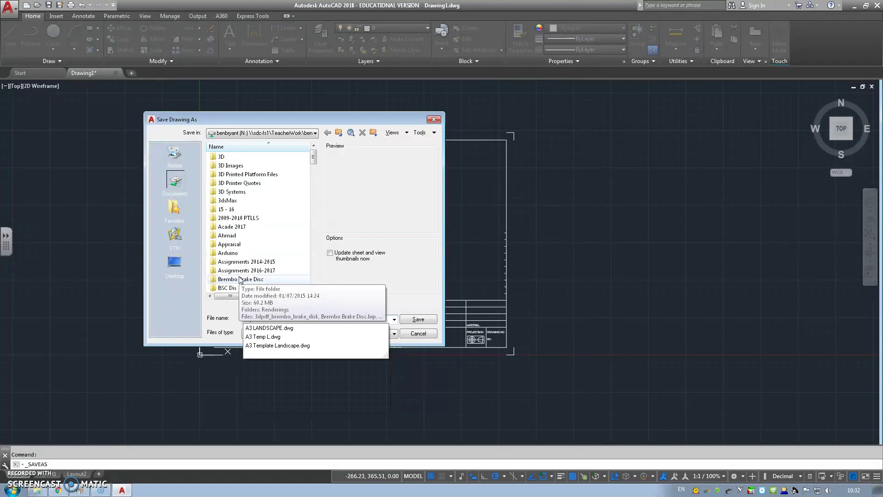
pyautogui.write(' Landascape')
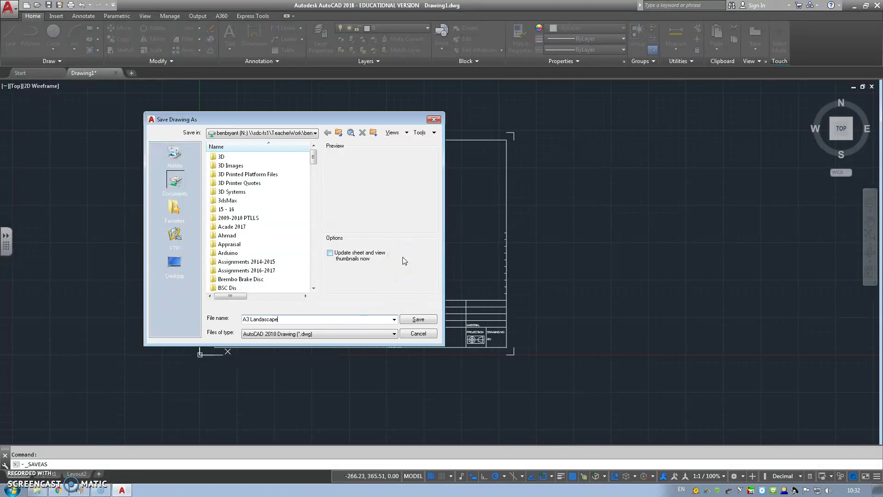
pyautogui.press('BackSpace')
pyautogui.press('BackSpace')
pyautogui.press('BackSpace')
pyautogui.press('BackSpace')
pyautogui.write('cape')
pyautogui.click(419, 319)
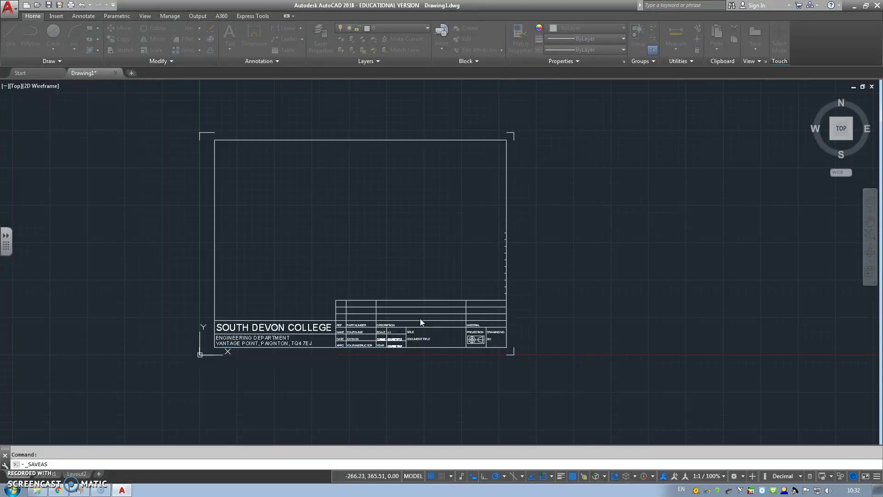
# Step: Switch to Layout1 and erase its default viewport
pyautogui.click(48, 474)
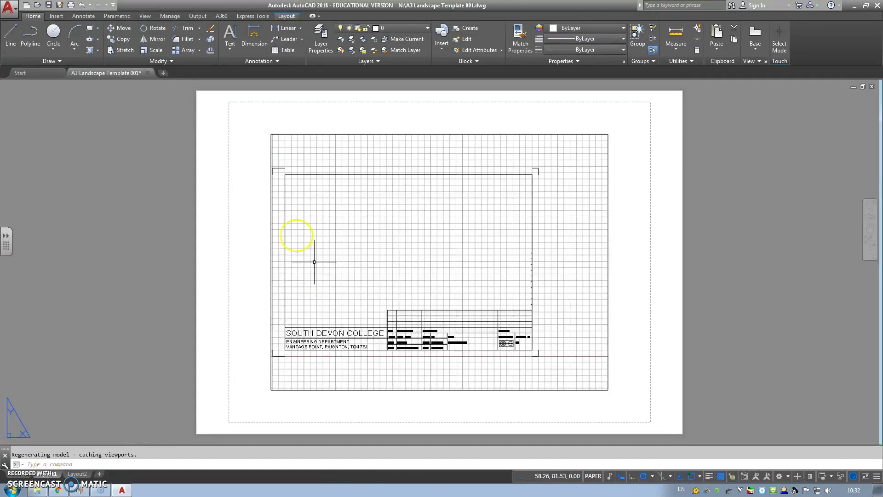
pyautogui.moveTo(374, 230); pyautogui.dragTo(337, 233, button='middle')
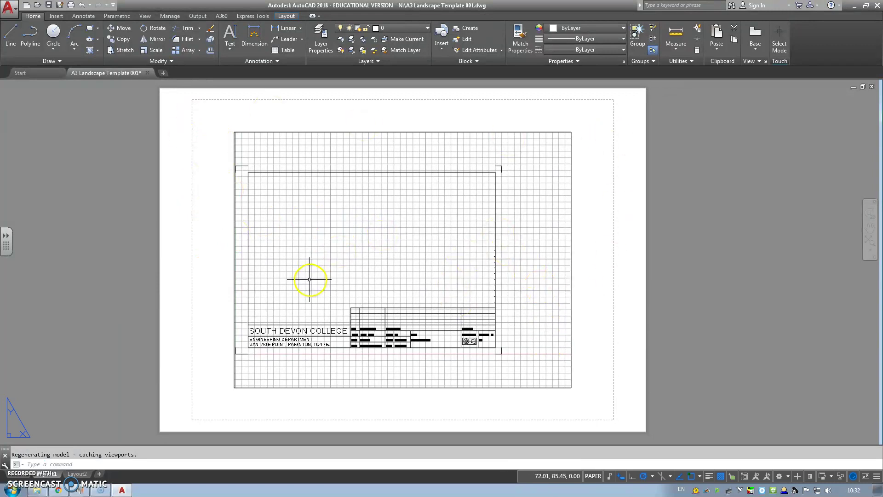
pyautogui.click(233, 267)
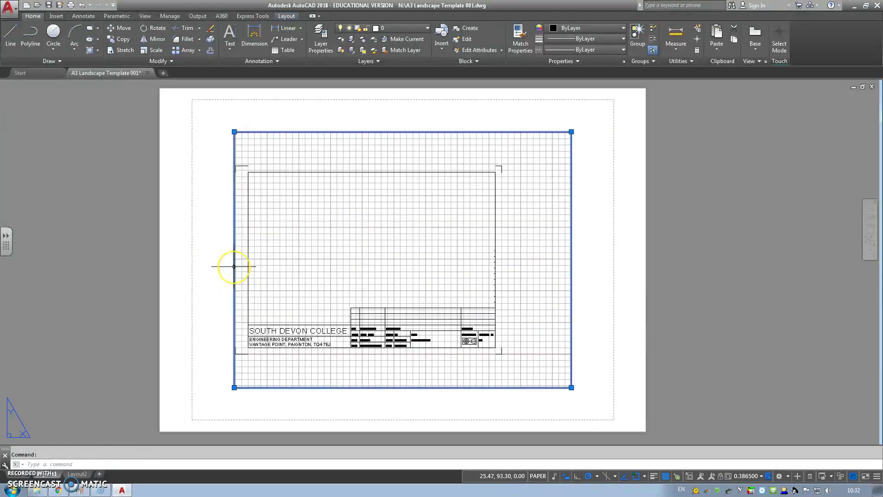
pyautogui.press('Delete')
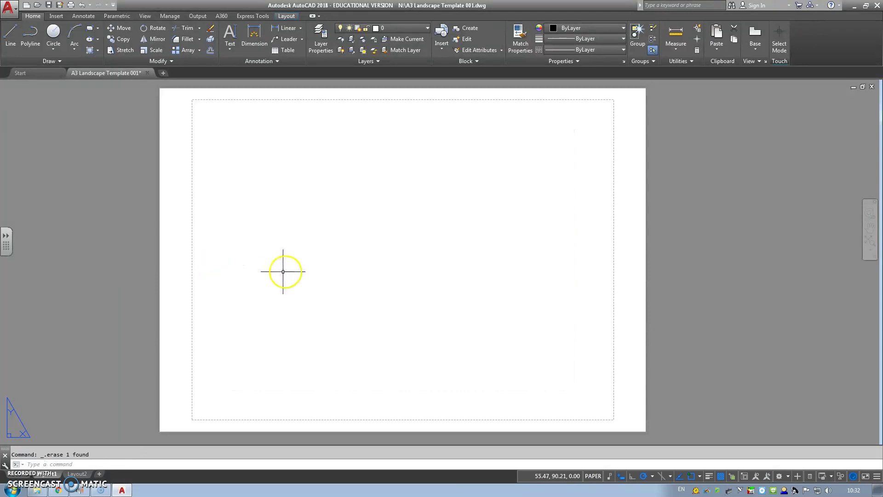
pyautogui.click(285, 16)
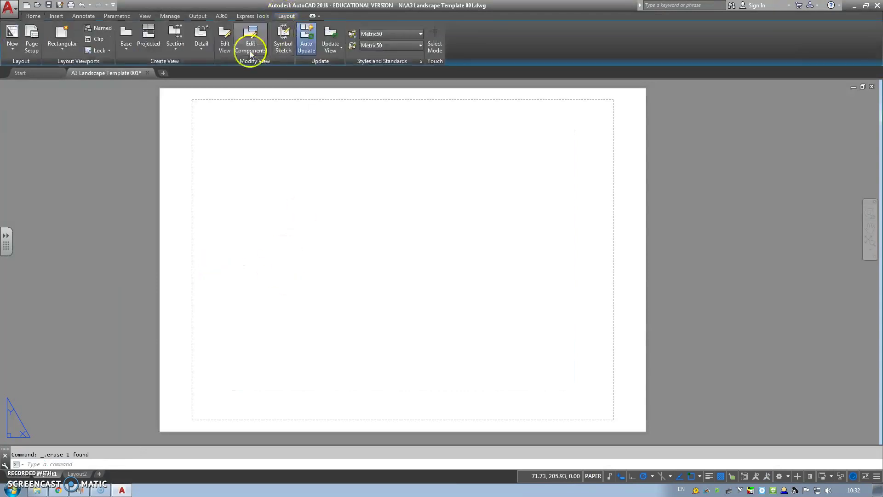
# Step: Change Layout1's page setup paper size to ISO A3 (420.00 x 297.00 MM)
pyautogui.click(29, 36)
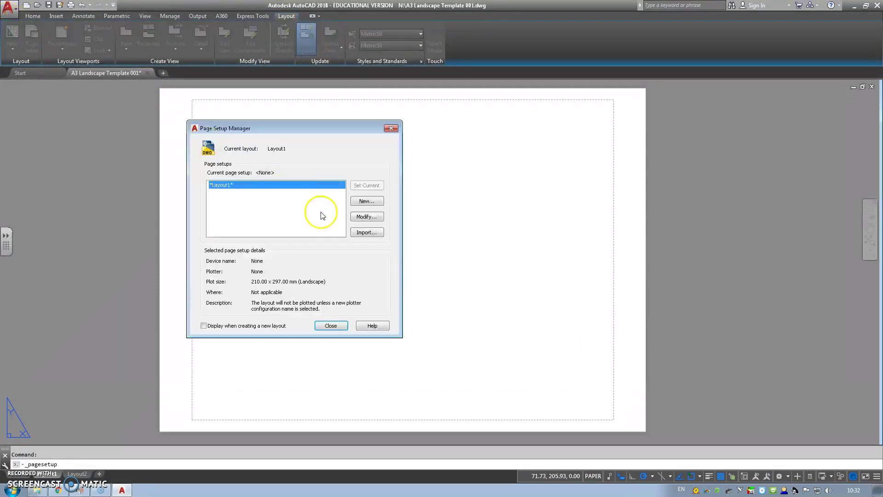
pyautogui.click(364, 216)
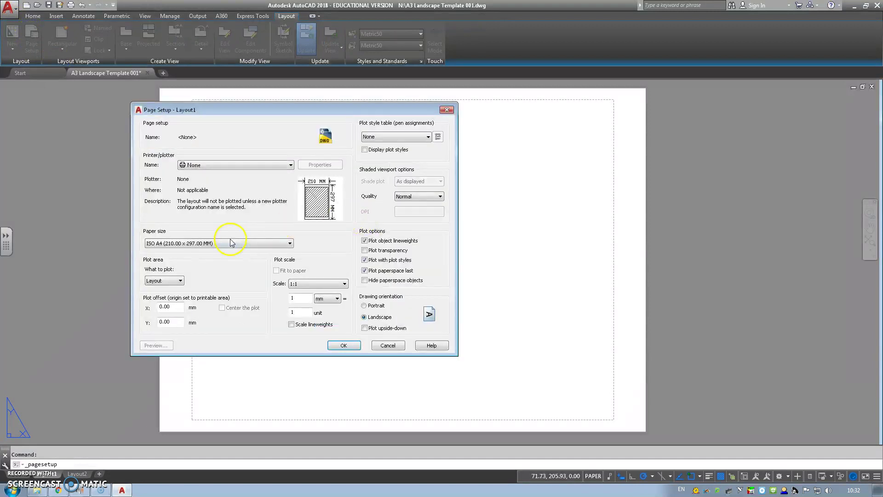
pyautogui.click(230, 240)
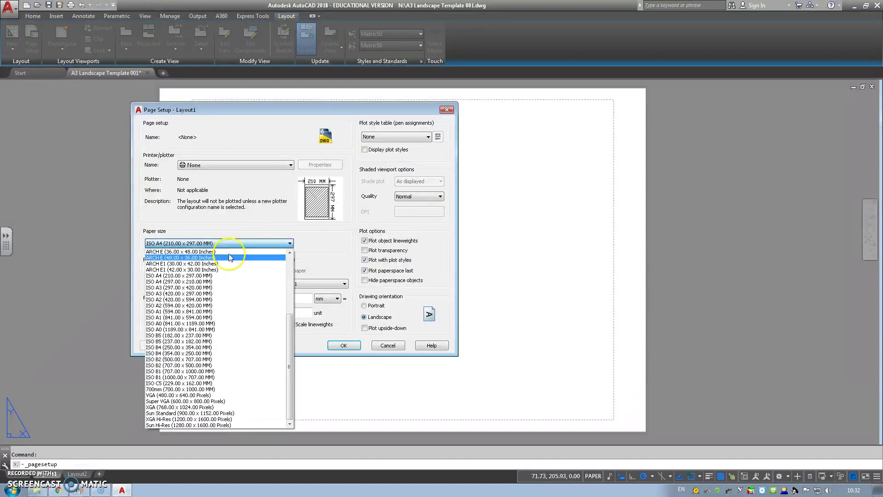
pyautogui.click(195, 294)
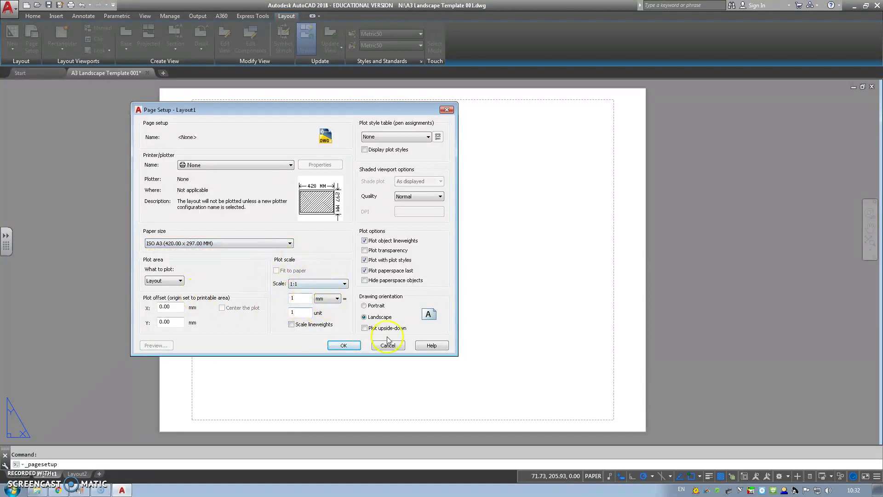
pyautogui.click(345, 345)
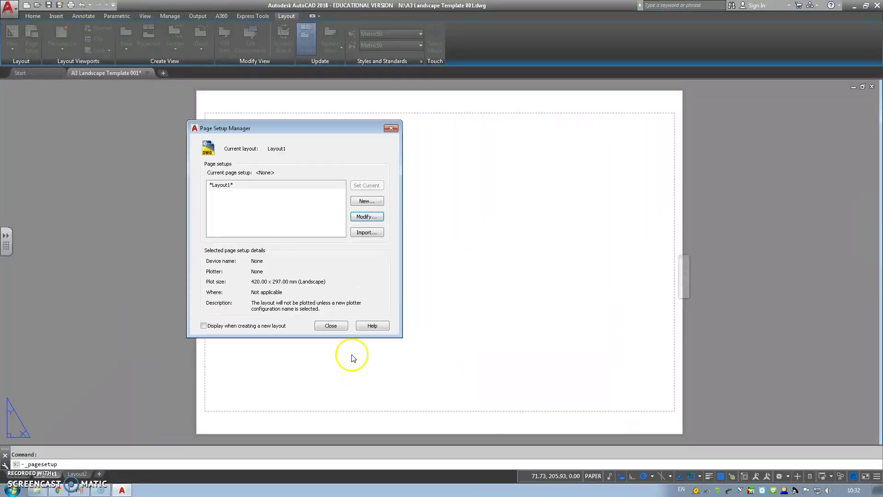
pyautogui.click(327, 326)
# Step: Set A3 Landscape Template 001.dwg from the N: drive as the block to insert at scale 1
pyautogui.click(56, 16)
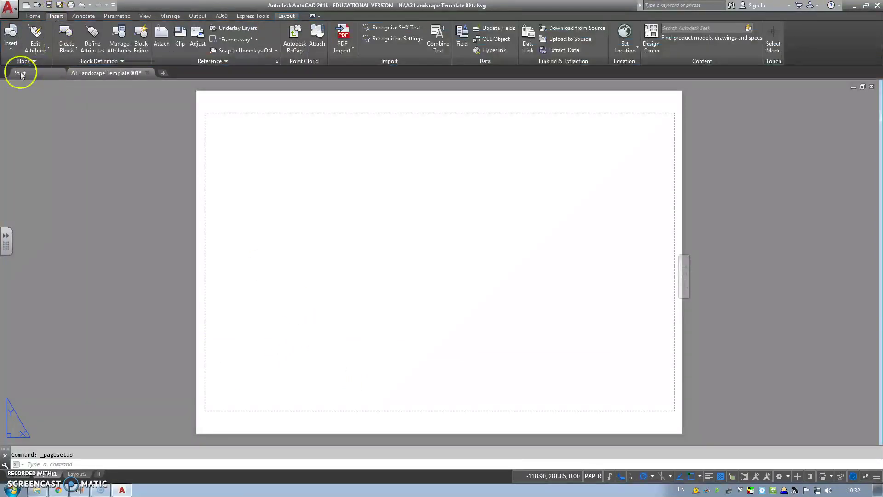
pyautogui.click(13, 46)
pyautogui.click(34, 109)
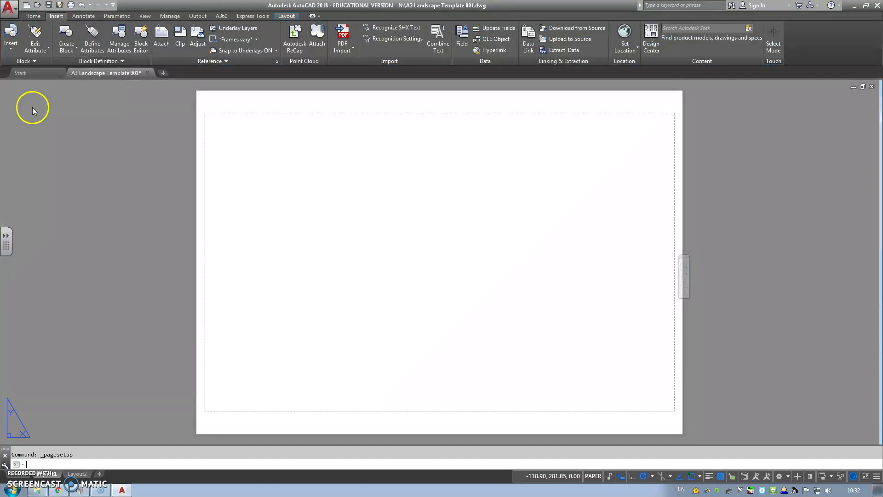
pyautogui.click(378, 176)
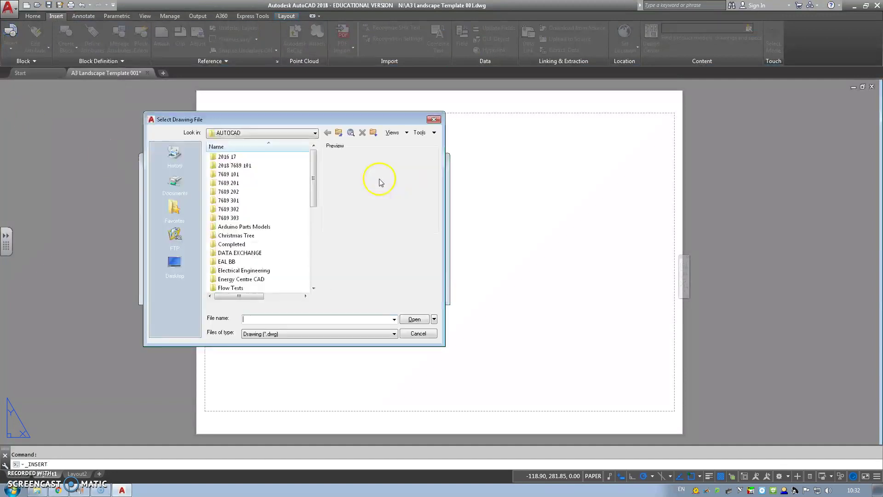
pyautogui.click(315, 134)
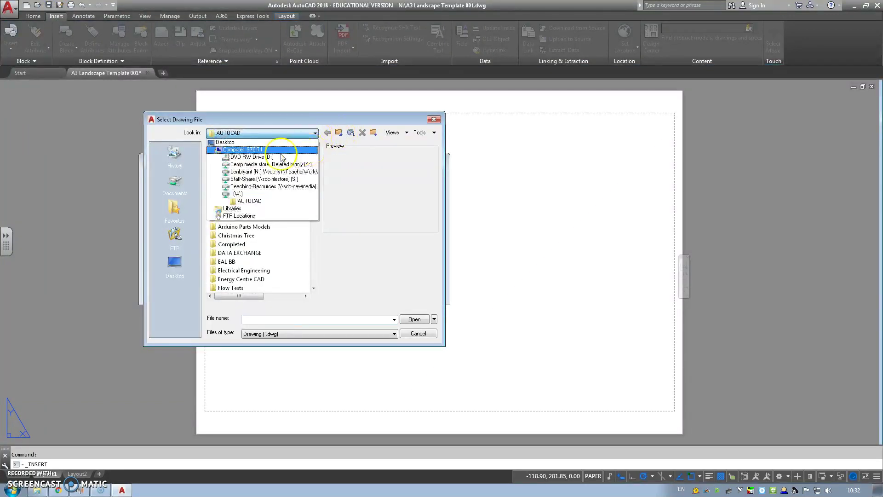
pyautogui.click(251, 151)
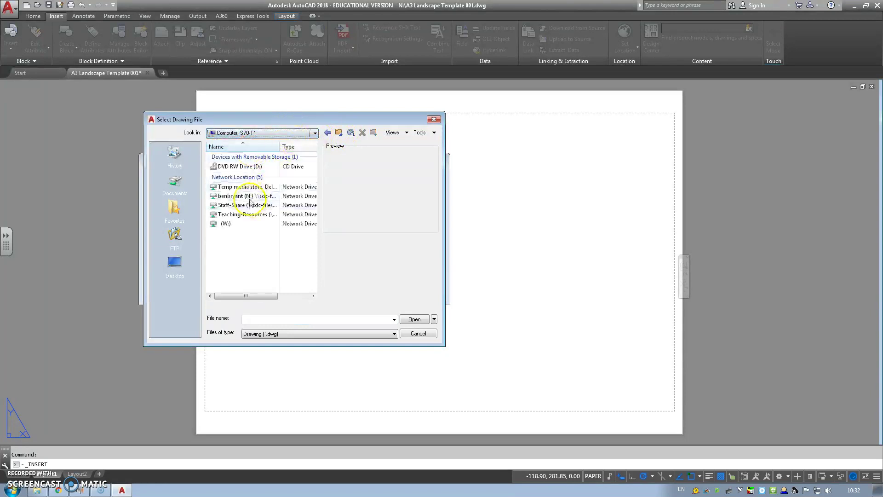
pyautogui.doubleClick(272, 193)
pyautogui.moveTo(313, 158); pyautogui.dragTo(313, 276)
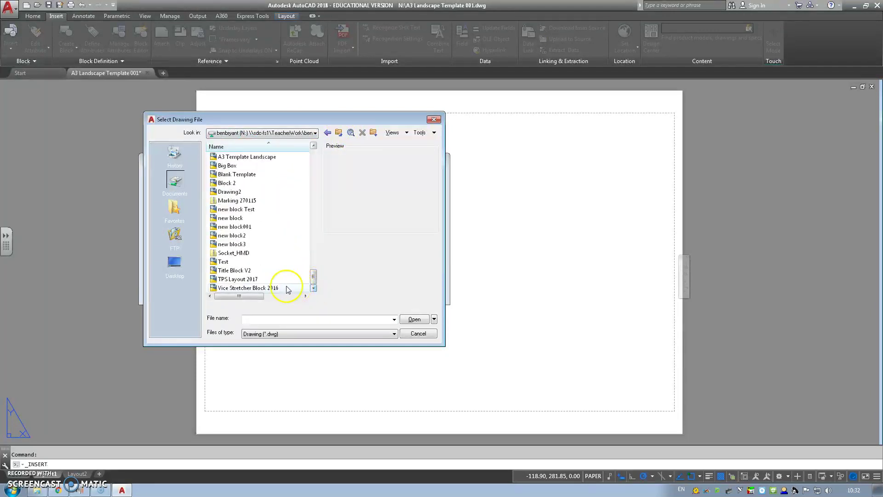
pyautogui.scroll(4, 283, 223)
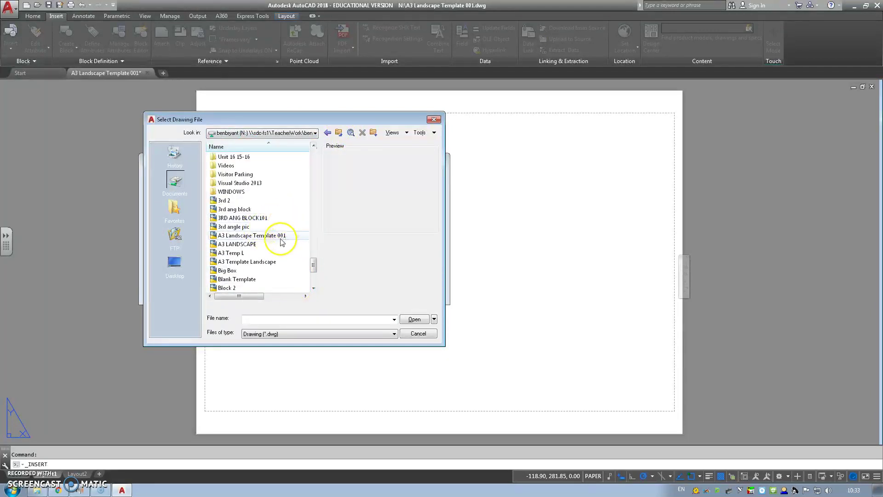
pyautogui.click(236, 236)
pyautogui.click(400, 318)
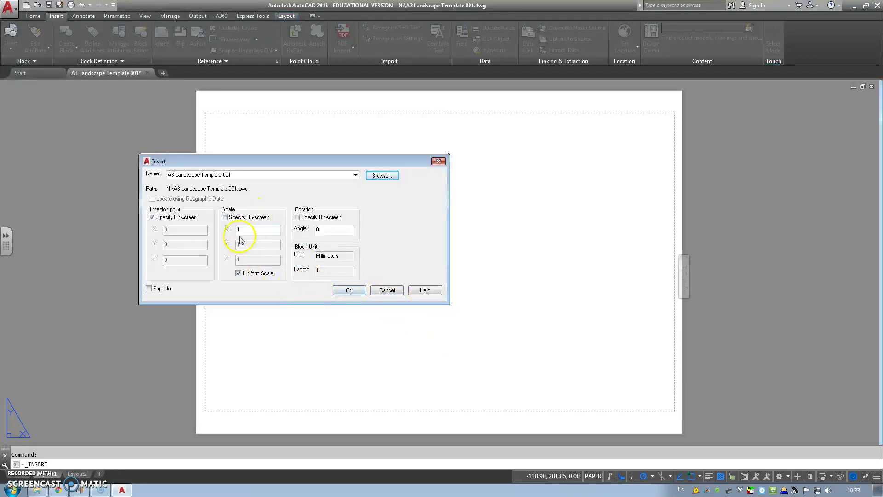
# Step: Place the A3 Landscape Template 001 title block on the Layout1 sheet and centre the sheet in view
pyautogui.click(355, 294)
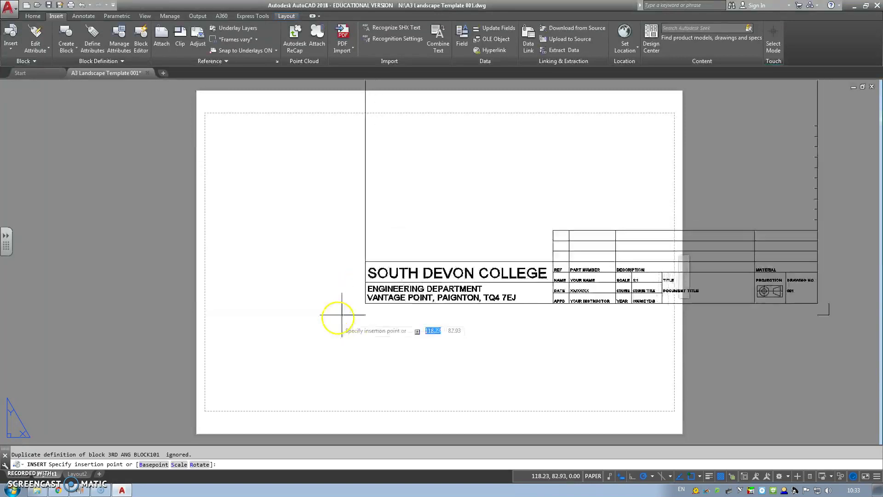
pyautogui.moveTo(292, 343); pyautogui.dragTo(333, 330, button='middle')
pyautogui.scroll(8, 340, 313)
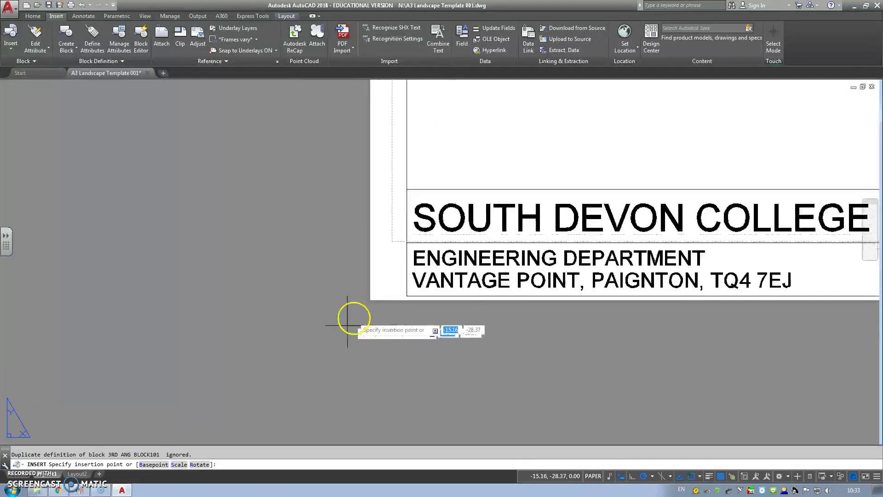
pyautogui.moveTo(361, 303); pyautogui.dragTo(274, 334, button='middle')
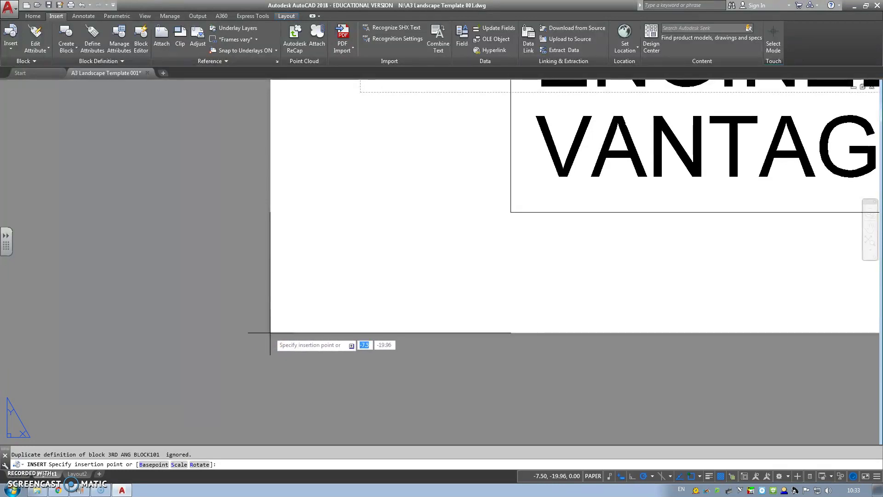
pyautogui.click(270, 332)
pyautogui.scroll(-10, 399, 216)
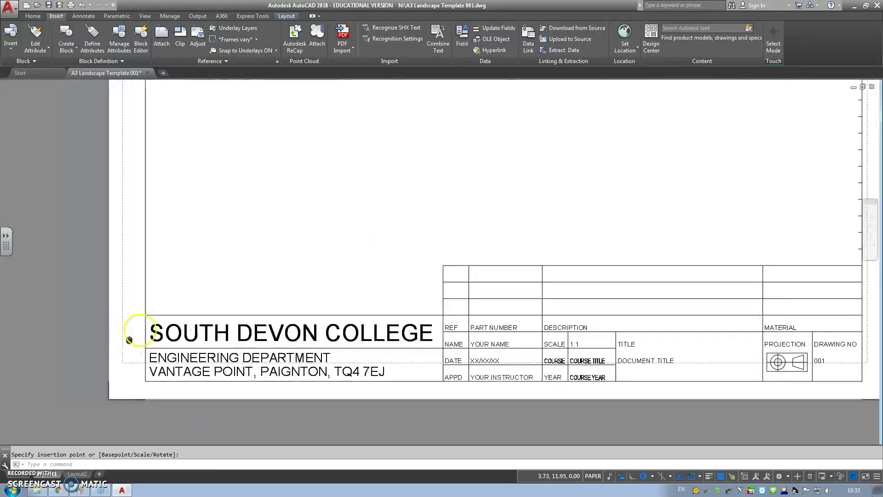
pyautogui.scroll(2, 358, 242)
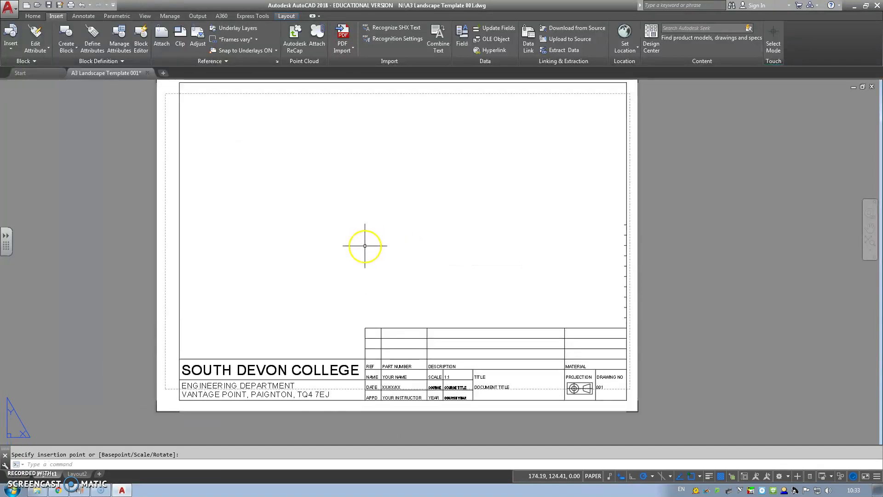
pyautogui.moveTo(400, 252); pyautogui.dragTo(429, 294, button='middle')
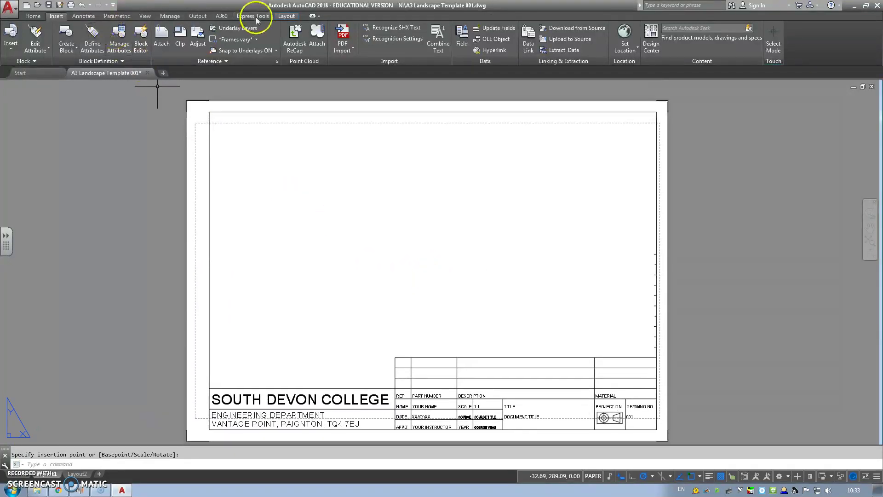
# Step: Create a polygonal viewport tracing the border corners and stepping around the title block
pyautogui.click(284, 17)
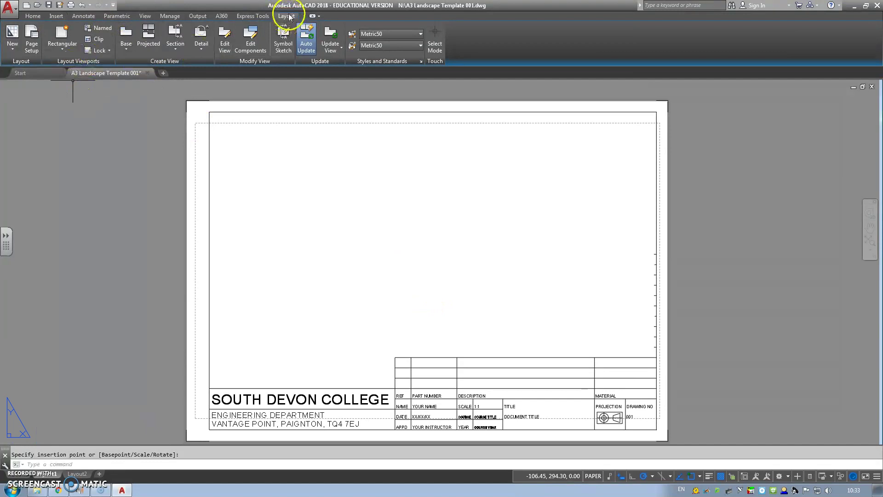
pyautogui.click(75, 50)
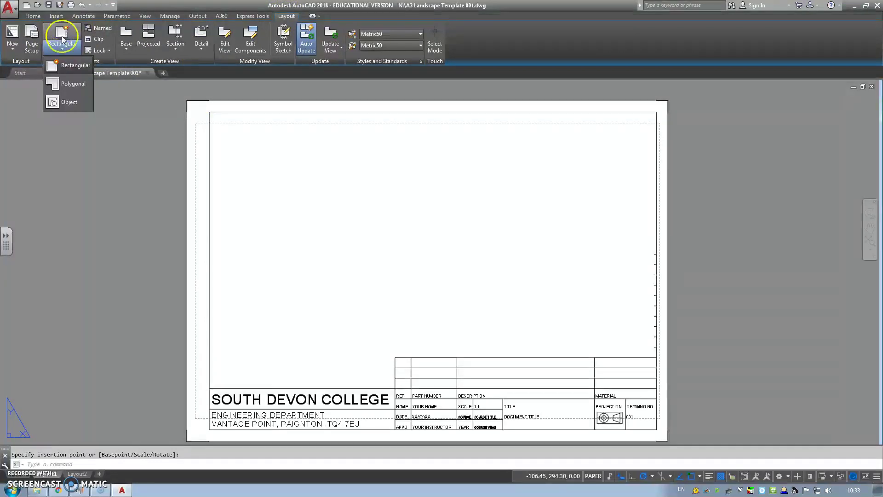
pyautogui.click(74, 84)
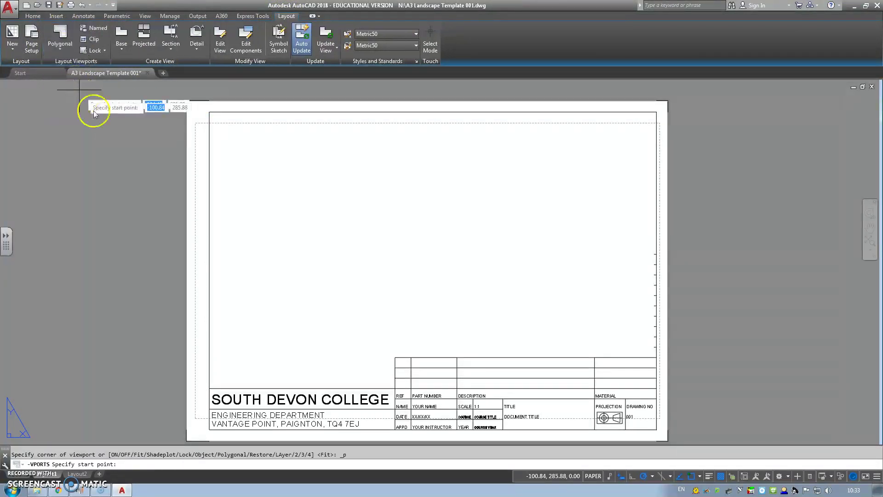
pyautogui.click(209, 389)
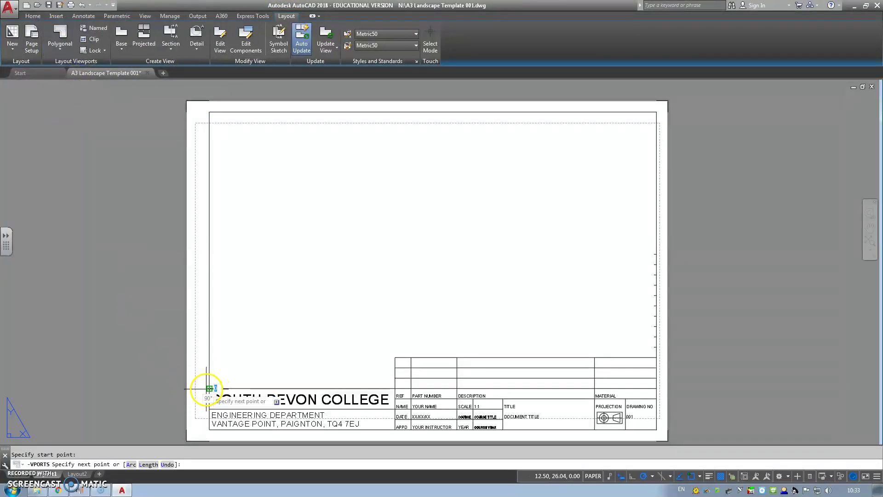
pyautogui.click(209, 112)
pyautogui.click(656, 112)
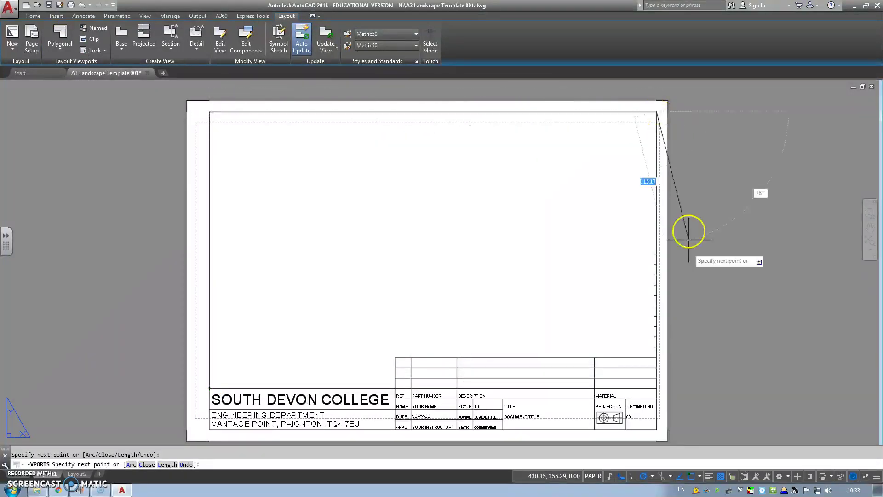
pyautogui.click(656, 358)
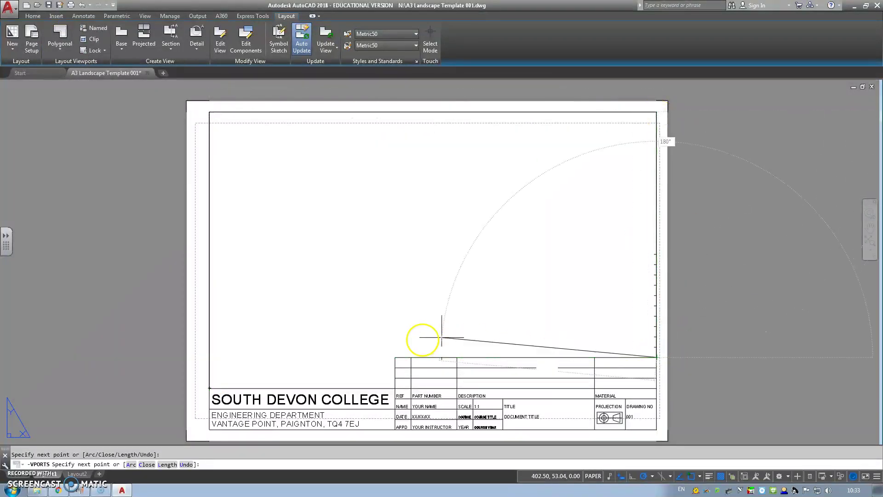
pyautogui.click(396, 358)
pyautogui.click(394, 387)
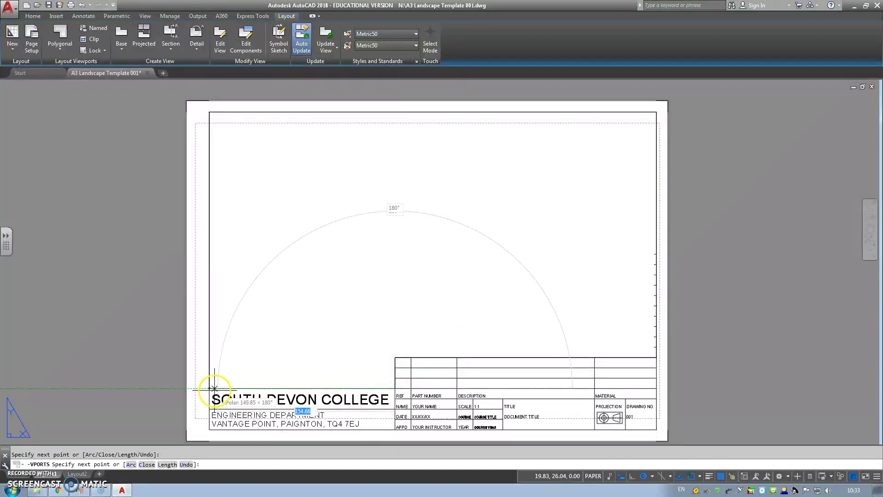
pyautogui.click(209, 388)
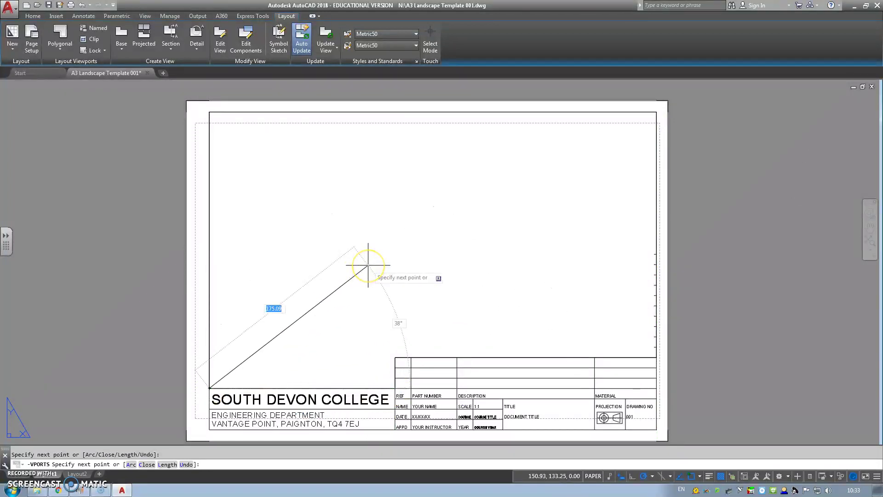
pyautogui.press('Return')
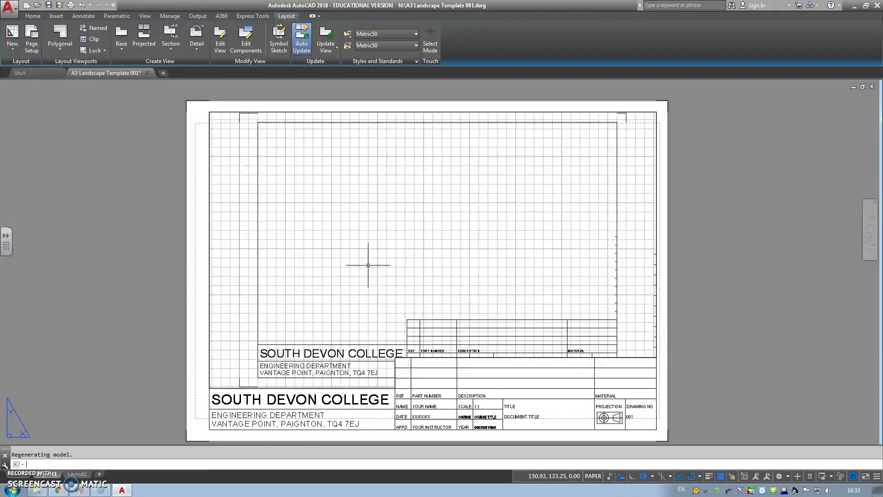
# Step: Erase the 35 duplicate title-block objects from model space, then go back to Layout1
pyautogui.click(17, 477)
pyautogui.click(136, 98)
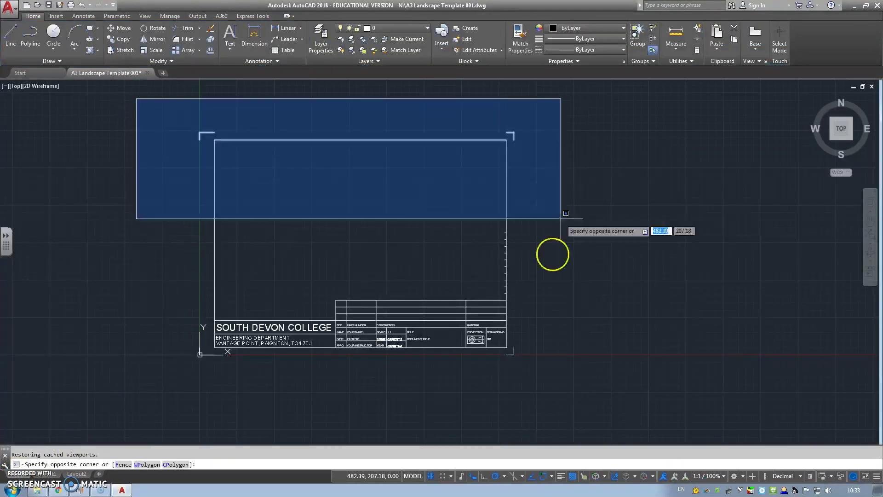
pyautogui.click(572, 376)
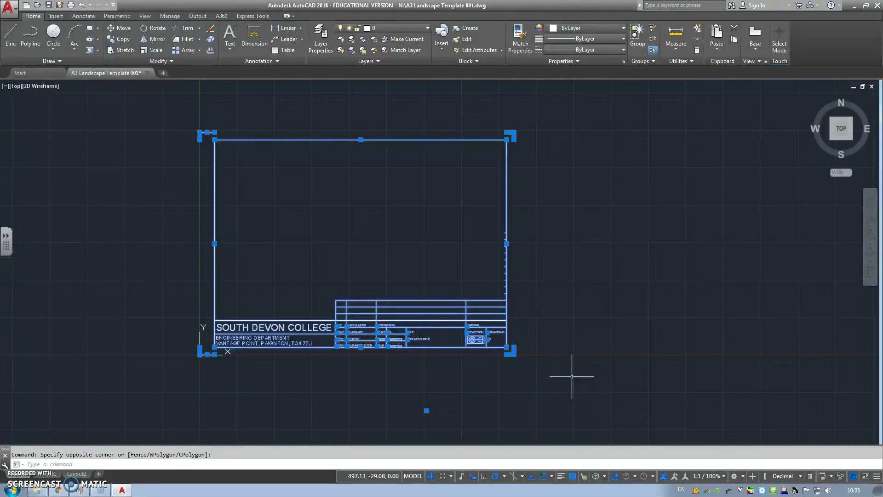
pyautogui.press('Delete')
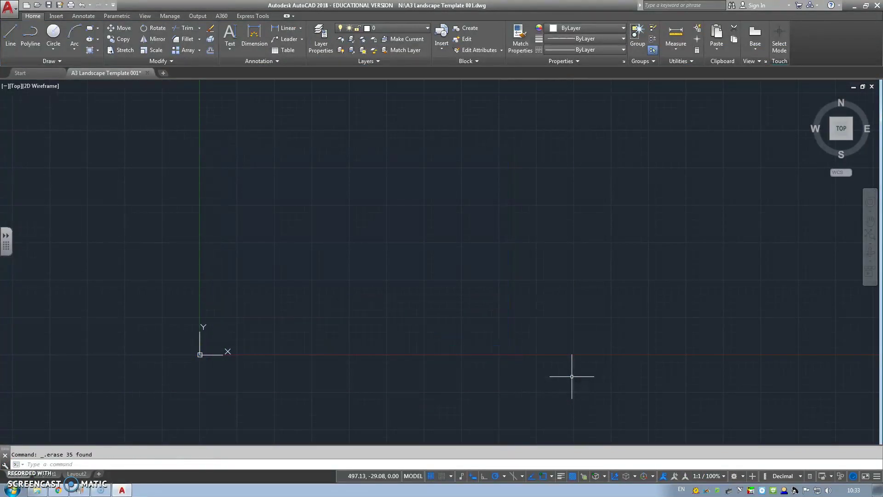
pyautogui.click(51, 475)
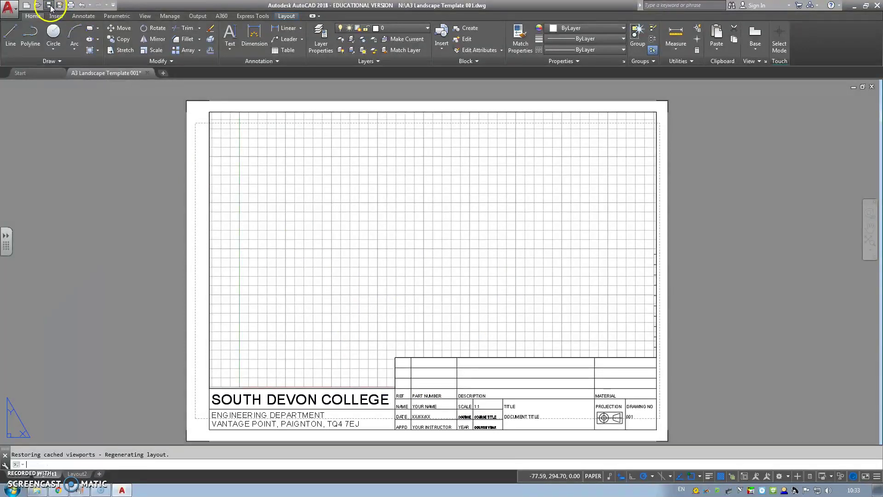
# Step: Save the template, then draw a circle in model space
pyautogui.hotkey('ctrl', 's')
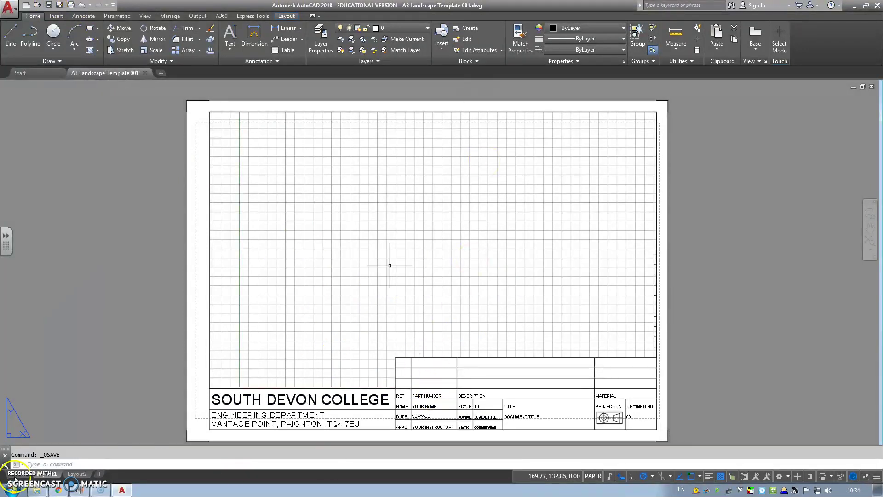
pyautogui.click(18, 475)
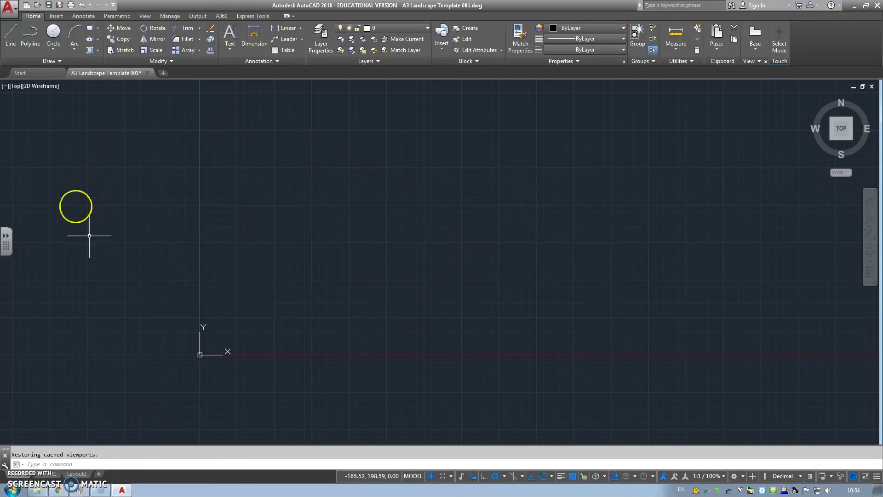
pyautogui.click(54, 32)
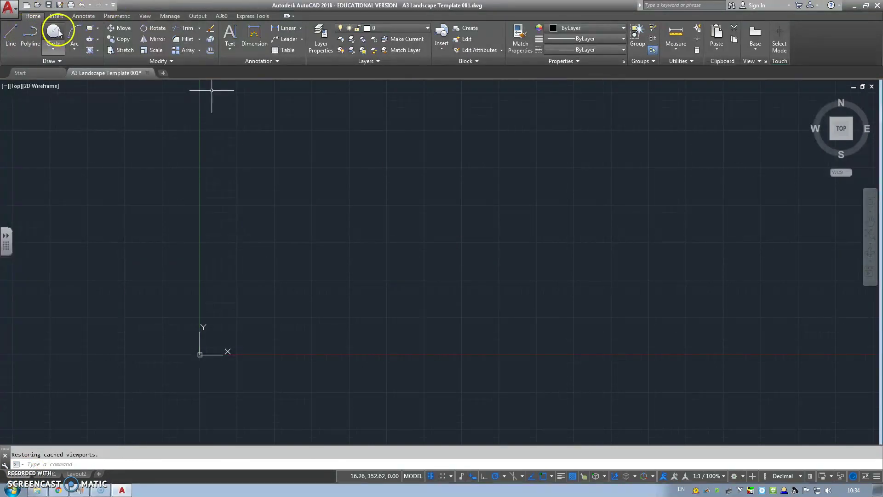
pyautogui.click(301, 259)
pyautogui.click(339, 276)
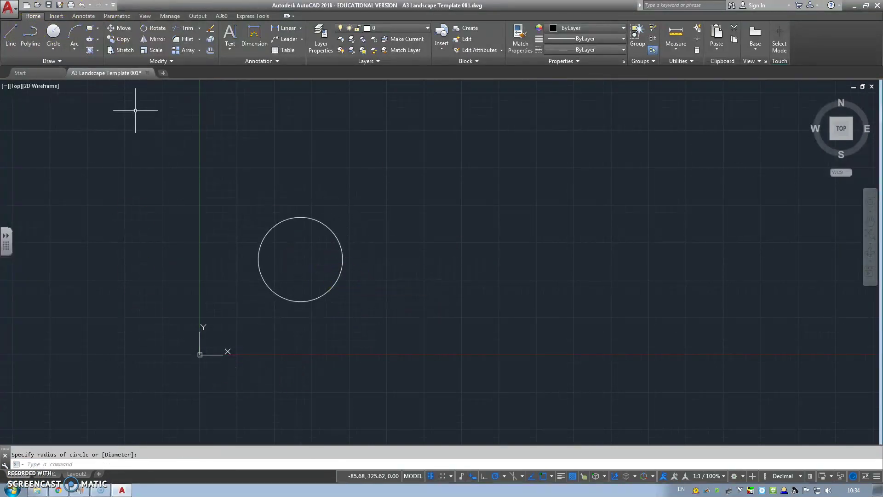
# Step: On the dim layer, add a diameter dimension to the circle at its upper right
pyautogui.click(394, 28)
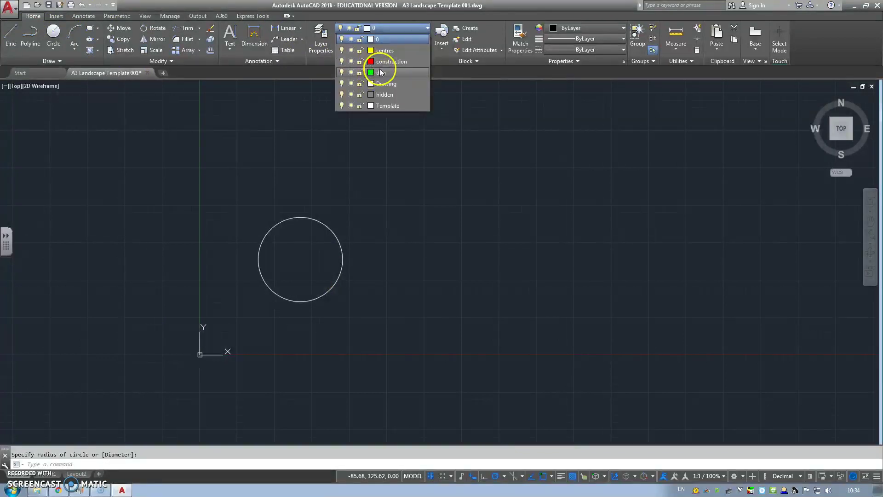
pyautogui.click(380, 68)
pyautogui.click(297, 32)
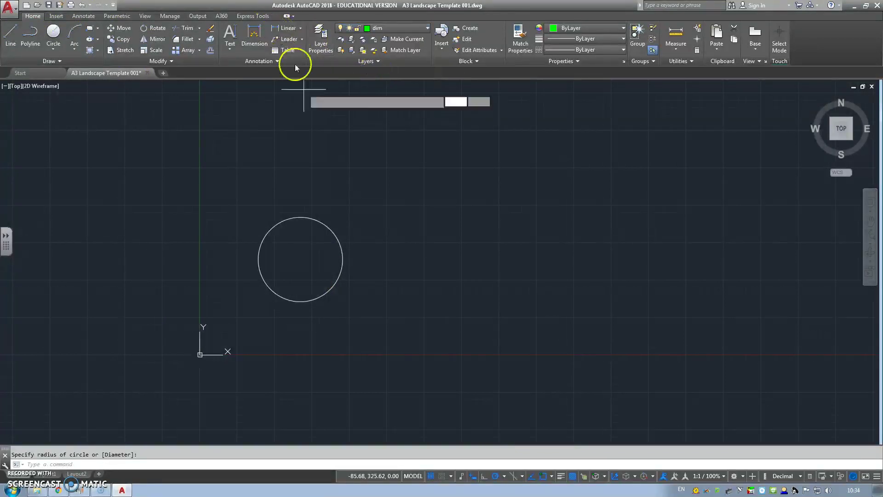
pyautogui.click(299, 28)
pyautogui.click(296, 120)
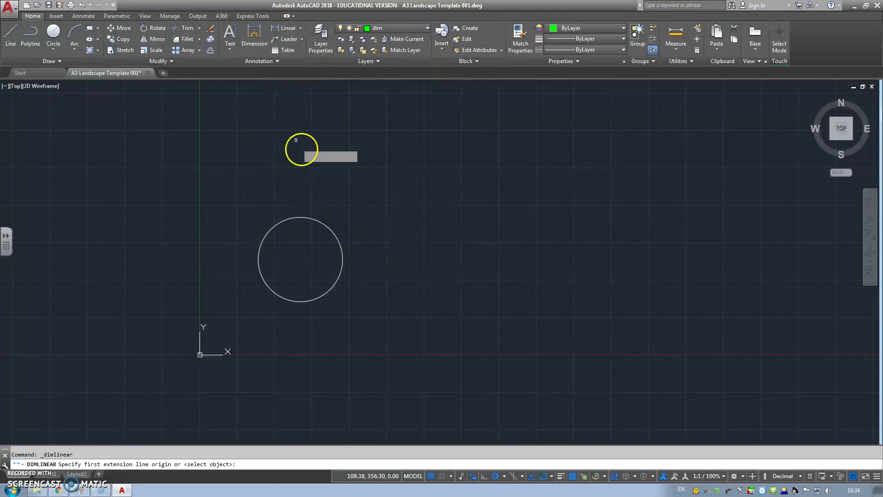
pyautogui.click(312, 217)
pyautogui.click(345, 195)
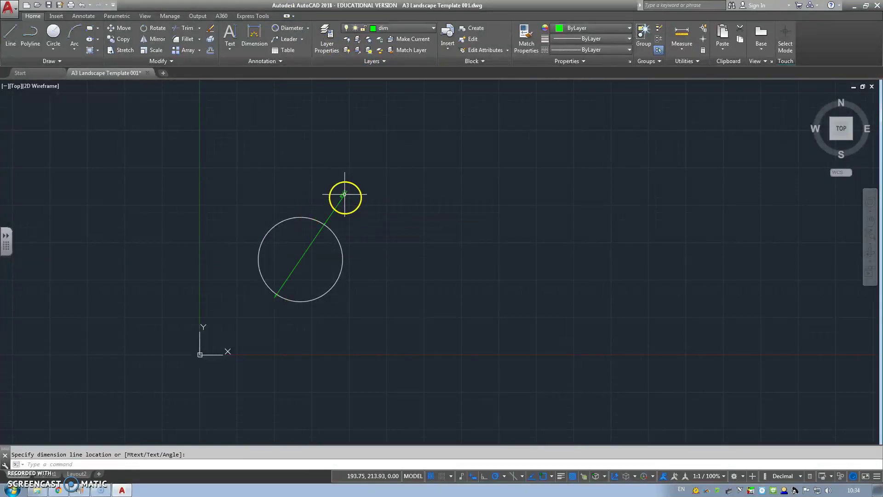
# Step: On Layout1, open the title block in the Edit Block Definition dialog
pyautogui.click(44, 473)
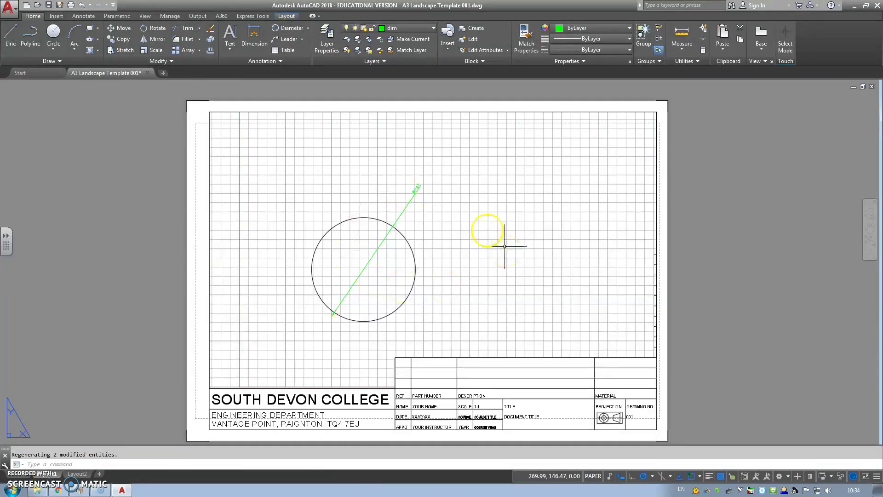
pyautogui.click(430, 408)
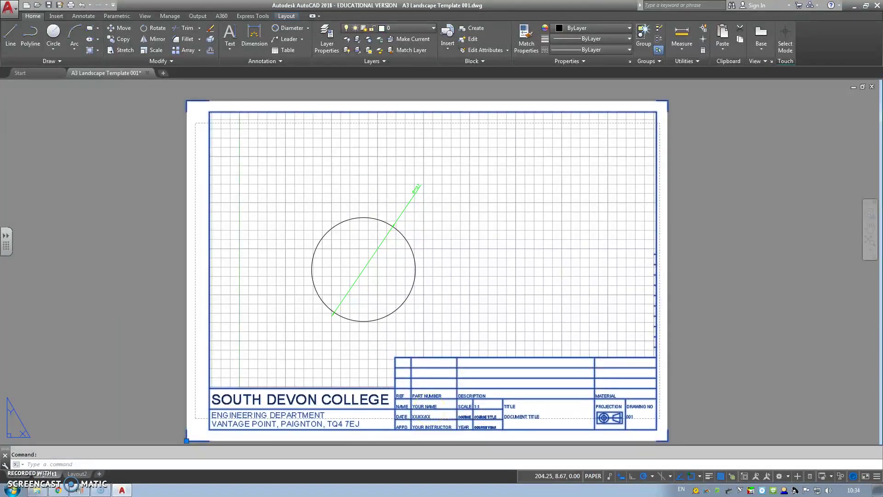
pyautogui.doubleClick(431, 411)
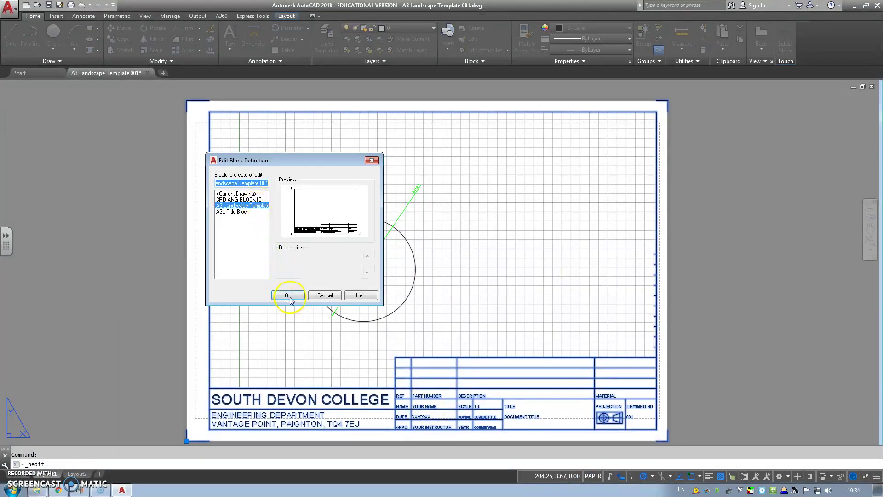